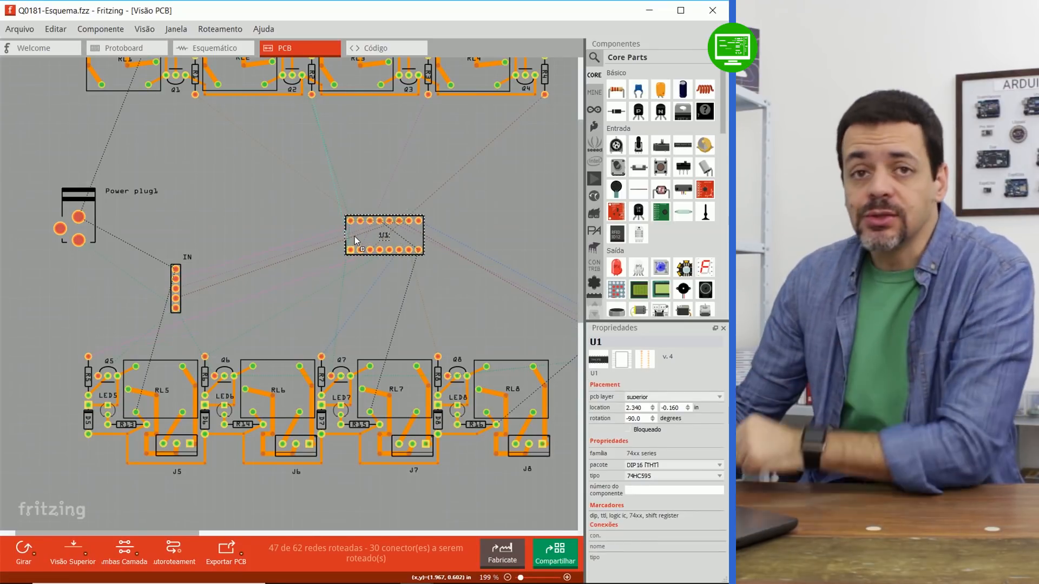
Move chip U1 to about 2.040, -0.060 in, between the upper and lower relay rows
{"action": "left_click_drag", "start_coordinate": [354, 236], "coordinate": [303, 275]}
{"action": "scroll", "coordinate": [390, 271], "scroll_direction": "up", "scroll_amount": 5}
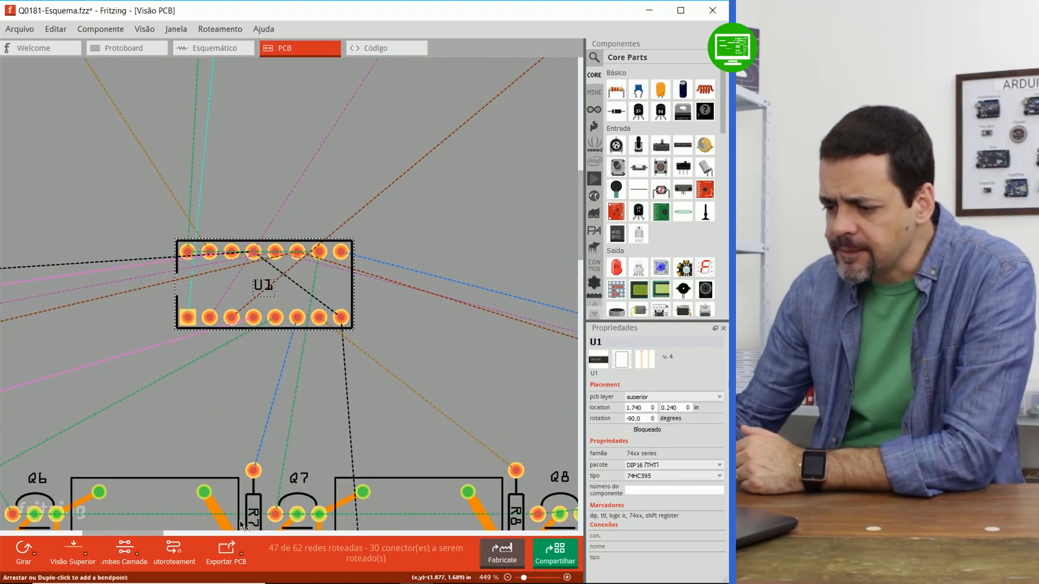
{"action": "left_click_drag", "start_coordinate": [199, 293], "coordinate": [268, 226]}
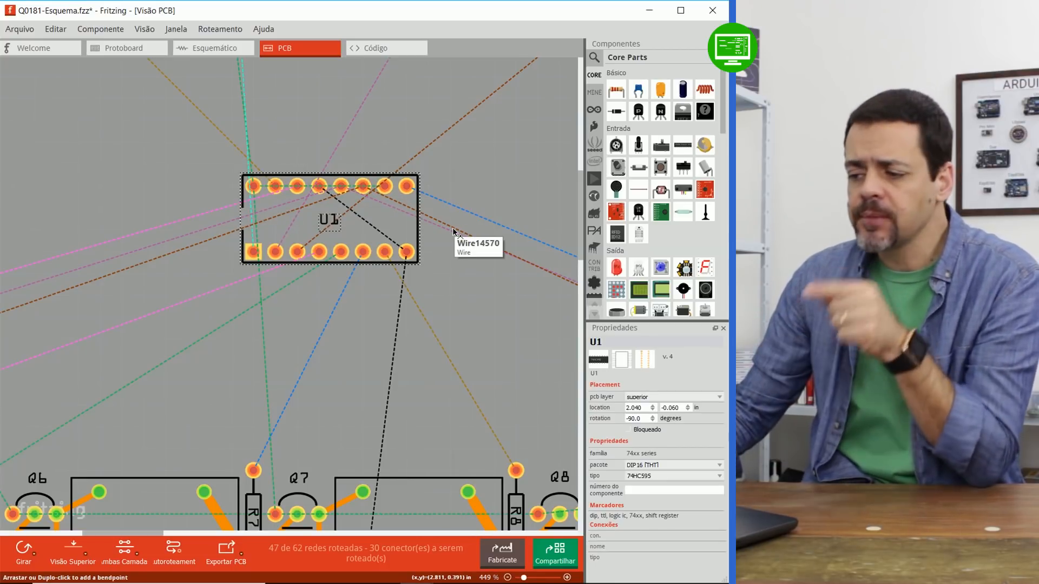
Convert the four ratsnest lines between U1 and the resistors beside Q5, Q6, Q7 and Q8 into copper traces
{"action": "scroll", "coordinate": [434, 274], "scroll_direction": "down", "scroll_amount": 1, "text": "ctrl"}
{"action": "scroll", "coordinate": [434, 274], "scroll_direction": "down", "scroll_amount": 5, "text": "ctrl"}
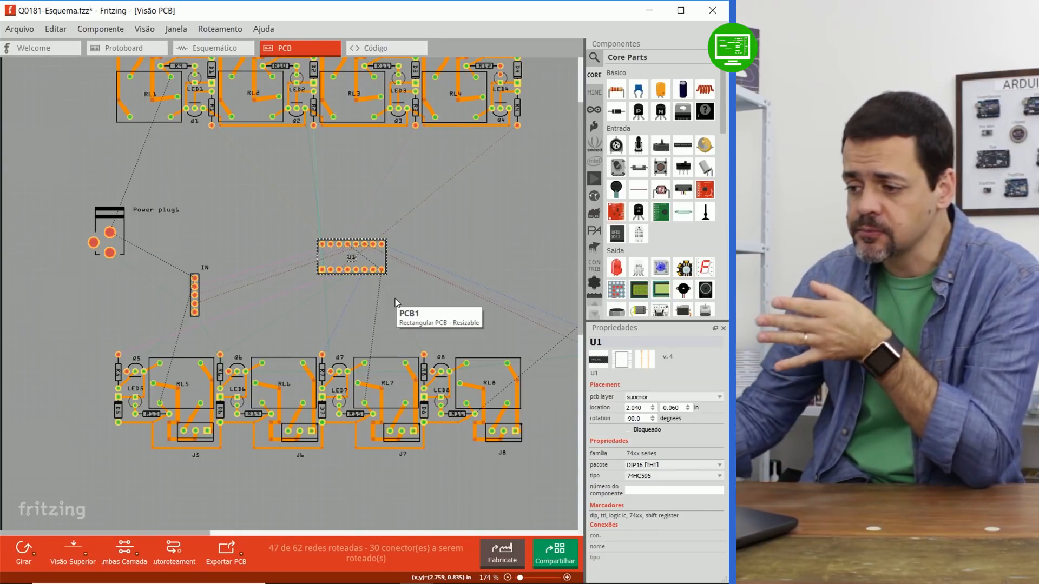
{"action": "scroll", "coordinate": [319, 340], "scroll_direction": "down", "scroll_amount": 3, "text": "ctrl"}
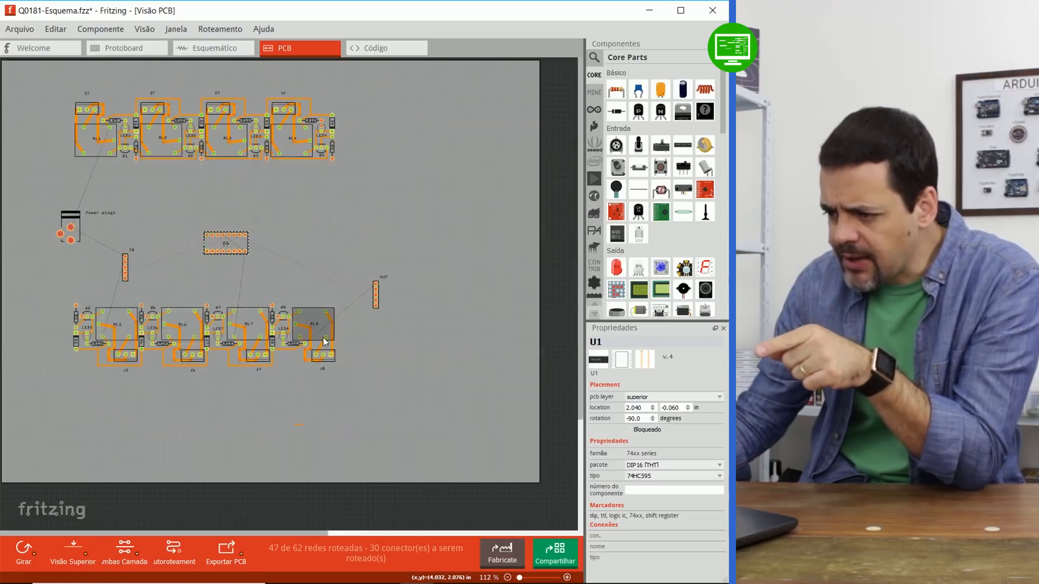
{"action": "scroll", "coordinate": [220, 321], "scroll_direction": "up", "scroll_amount": 3, "text": "ctrl"}
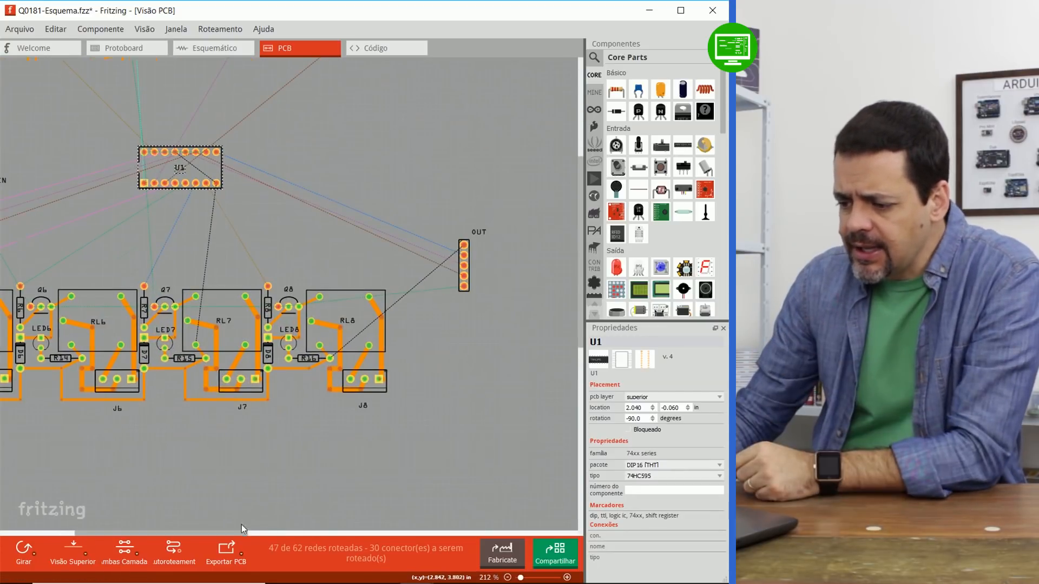
{"action": "left_click_drag", "start_coordinate": [242, 534], "coordinate": [185, 538]}
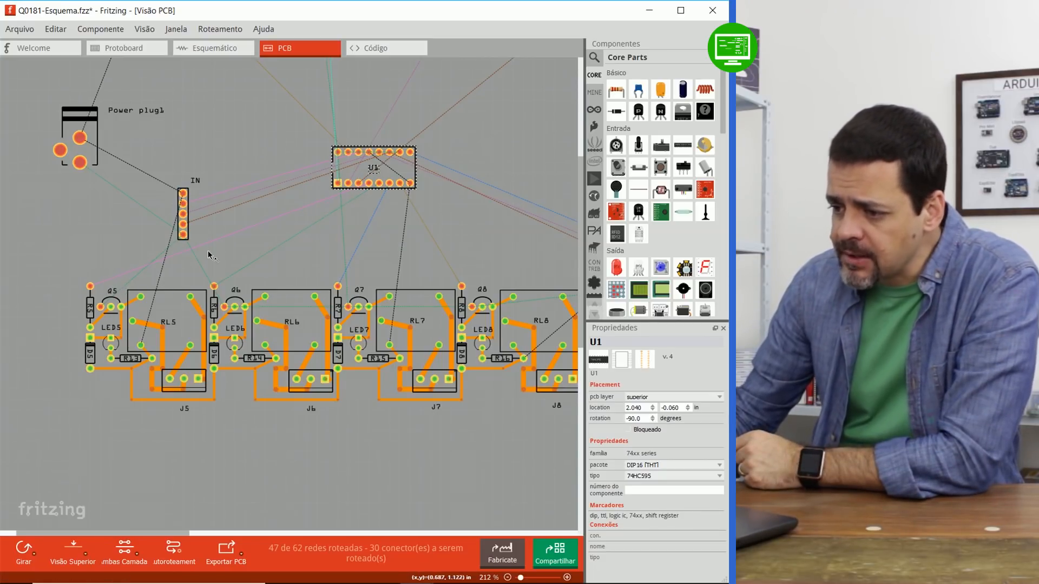
{"action": "scroll", "coordinate": [284, 235], "scroll_direction": "up", "scroll_amount": 2, "text": "ctrl"}
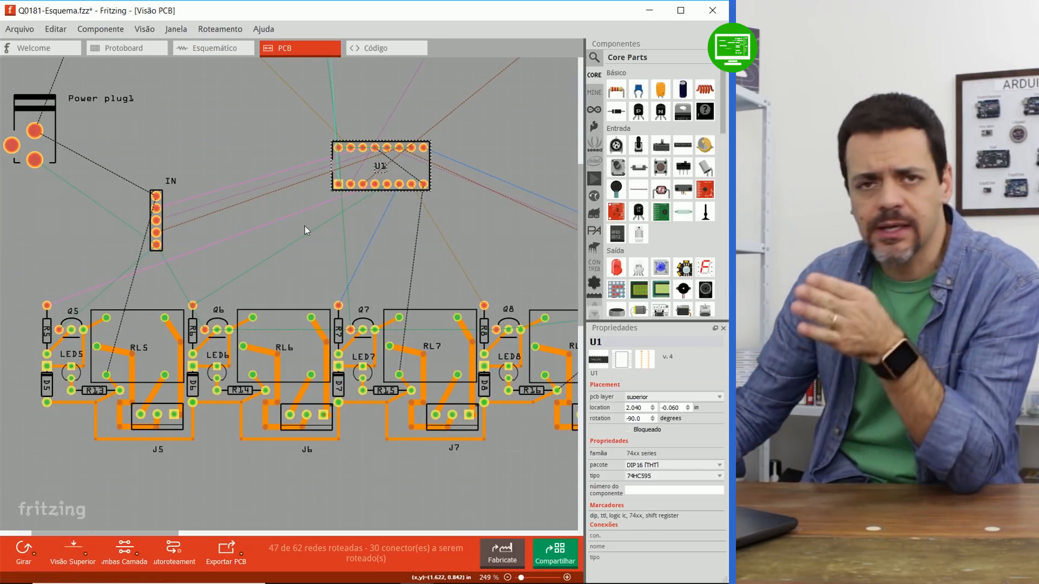
{"action": "double_click", "coordinate": [267, 227]}
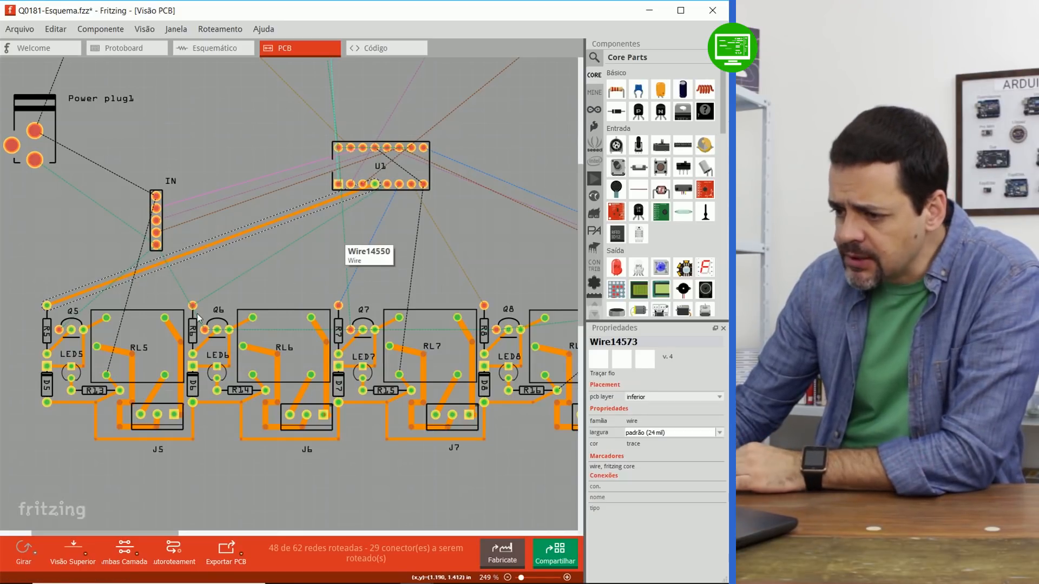
{"action": "left_click", "coordinate": [268, 265]}
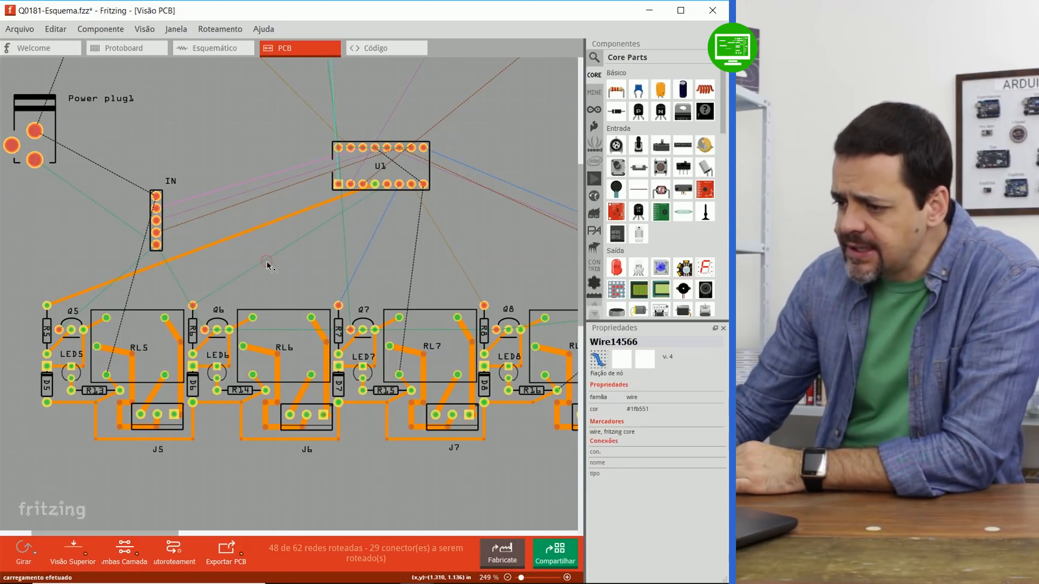
{"action": "double_click", "coordinate": [330, 220]}
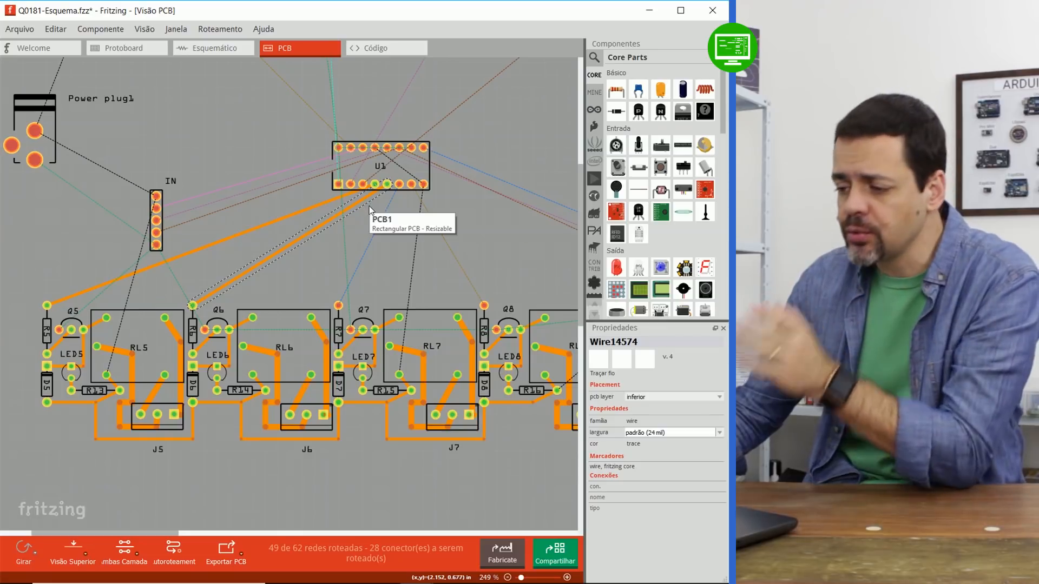
{"action": "double_click", "coordinate": [368, 246]}
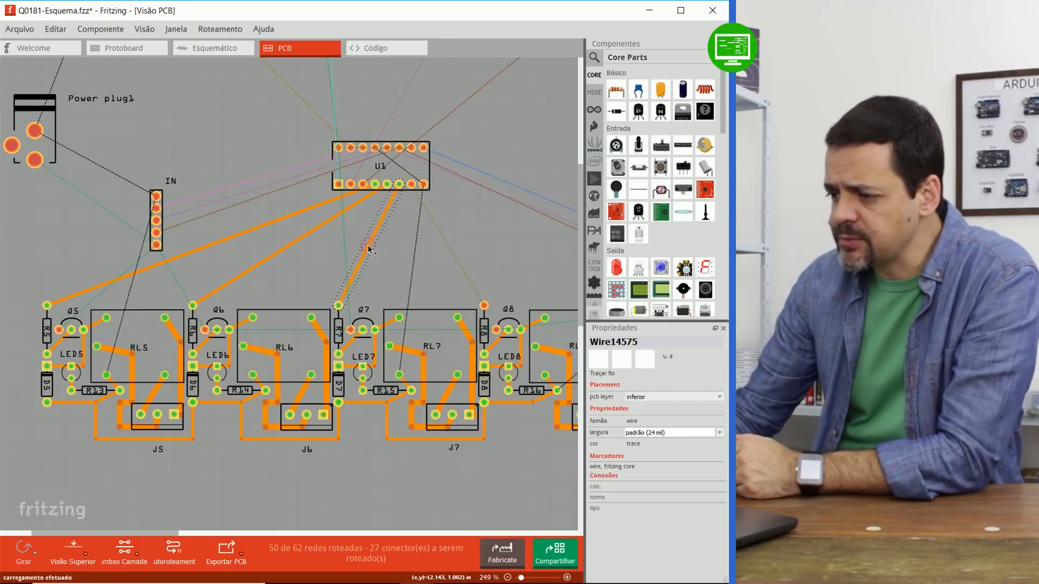
{"action": "double_click", "coordinate": [451, 250]}
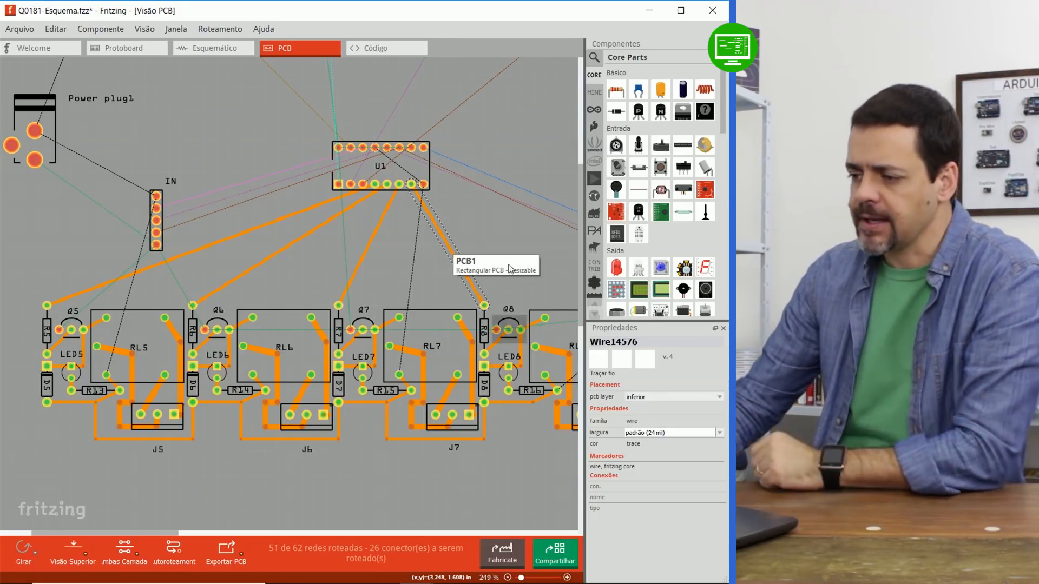
Bend the four traces between U1 and the lower resistors into parallel right-angled paths that do not cross
{"action": "scroll", "coordinate": [576, 177], "scroll_direction": "down", "scroll_amount": 2}
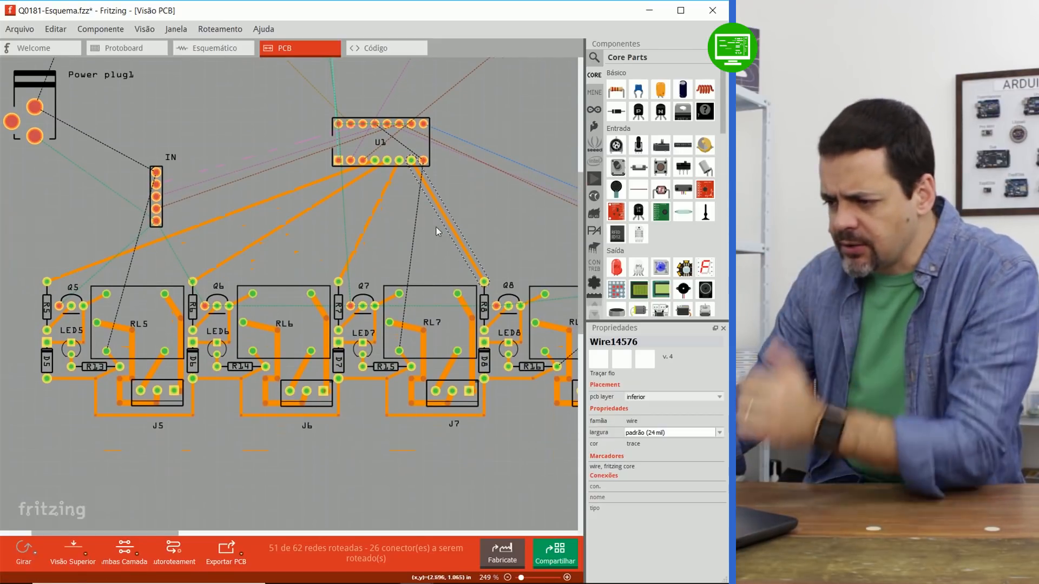
{"action": "mouse_move", "coordinate": [442, 216]}
{"action": "left_mouse_down"}
{"action": "mouse_move", "coordinate": [418, 187]}
{"action": "mouse_move", "coordinate": [410, 245]}
{"action": "mouse_move", "coordinate": [454, 264]}
{"action": "mouse_move", "coordinate": [485, 245]}
{"action": "left_mouse_up"}
{"action": "mouse_move", "coordinate": [375, 215]}
{"action": "left_mouse_down"}
{"action": "mouse_move", "coordinate": [400, 245]}
{"action": "mouse_move", "coordinate": [379, 257]}
{"action": "mouse_move", "coordinate": [326, 245]}
{"action": "mouse_move", "coordinate": [338, 246]}
{"action": "left_mouse_up"}
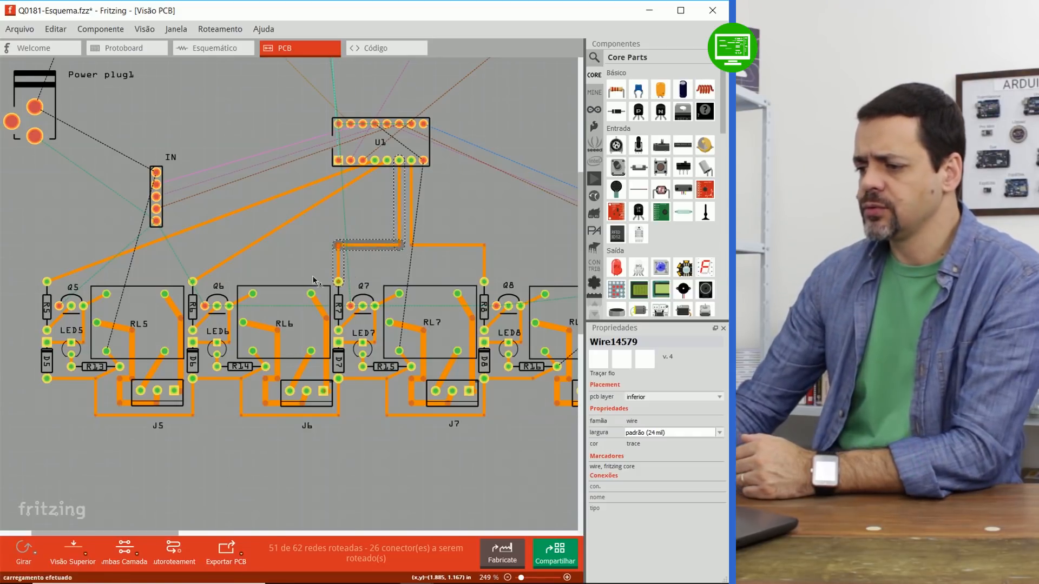
{"action": "left_click_drag", "start_coordinate": [320, 208], "coordinate": [387, 234]}
{"action": "left_click_drag", "start_coordinate": [321, 257], "coordinate": [192, 234]}
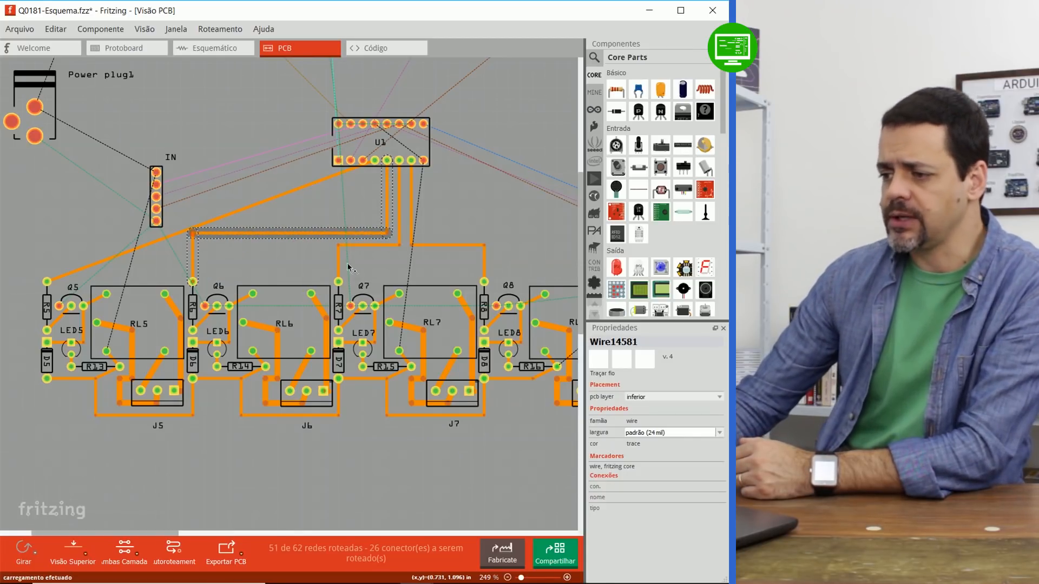
{"action": "left_click_drag", "start_coordinate": [311, 186], "coordinate": [375, 221]}
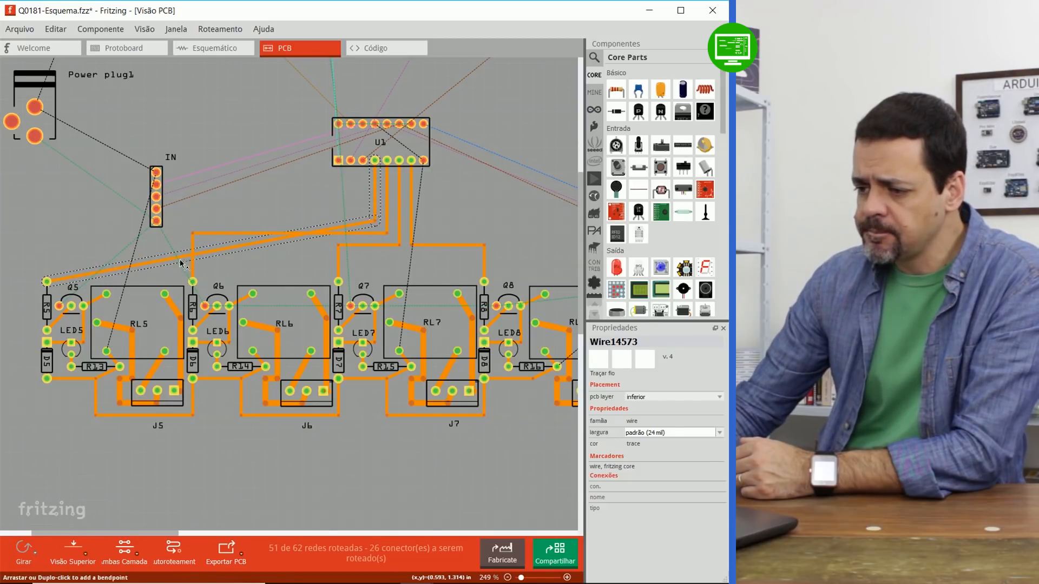
{"action": "left_click", "coordinate": [166, 266]}
{"action": "mouse_move", "coordinate": [162, 258]}
{"action": "left_mouse_down"}
{"action": "mouse_move", "coordinate": [38, 241]}
{"action": "mouse_move", "coordinate": [47, 220]}
{"action": "left_mouse_up"}
Move the IN pin header closer to the power plug, to about -0.070, 0.130 in
{"action": "left_click", "coordinate": [66, 197]}
{"action": "left_click_drag", "start_coordinate": [148, 180], "coordinate": [106, 123]}
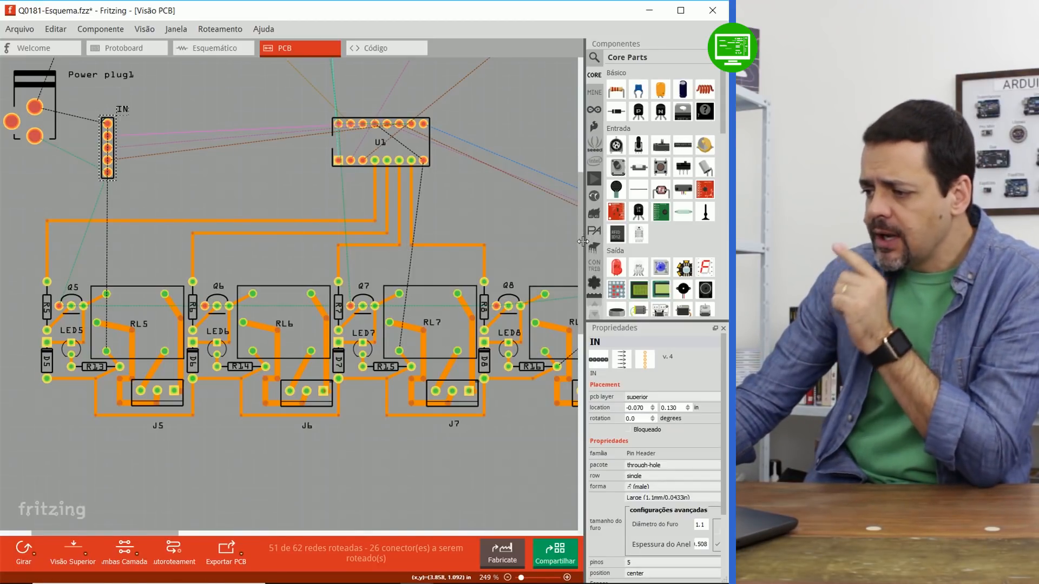
Route the resistor beside Q1 to the second pin of U1's upper row with a right-angled trace
{"action": "left_click_drag", "start_coordinate": [580, 243], "coordinate": [595, 201]}
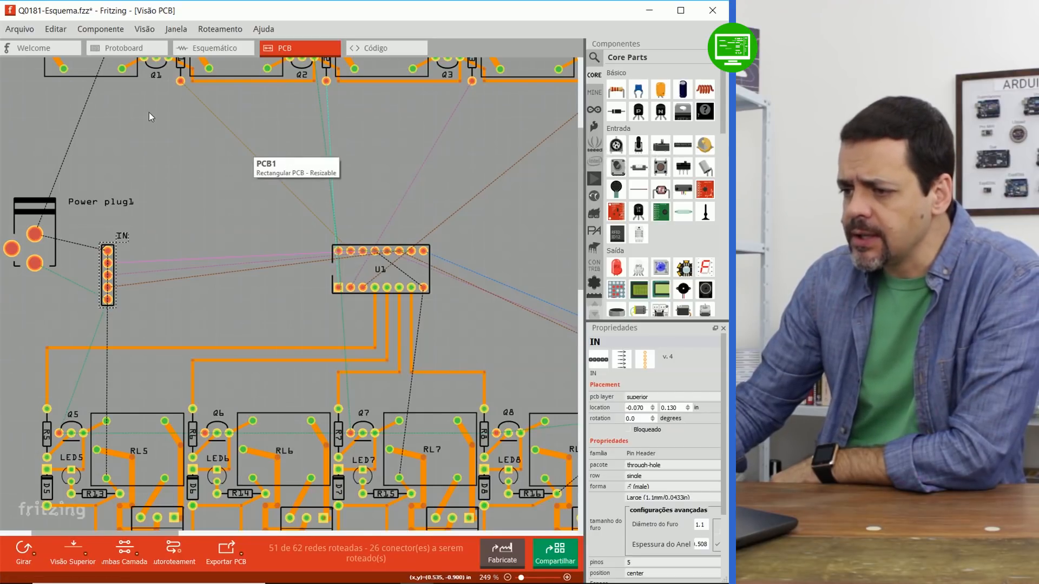
{"action": "left_click", "coordinate": [242, 146]}
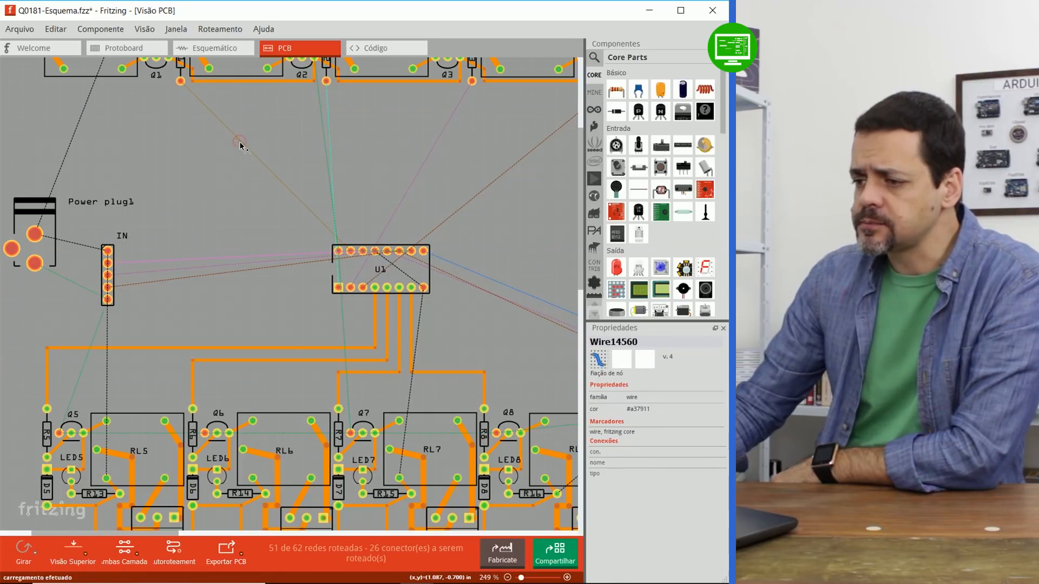
{"action": "double_click", "coordinate": [241, 146]}
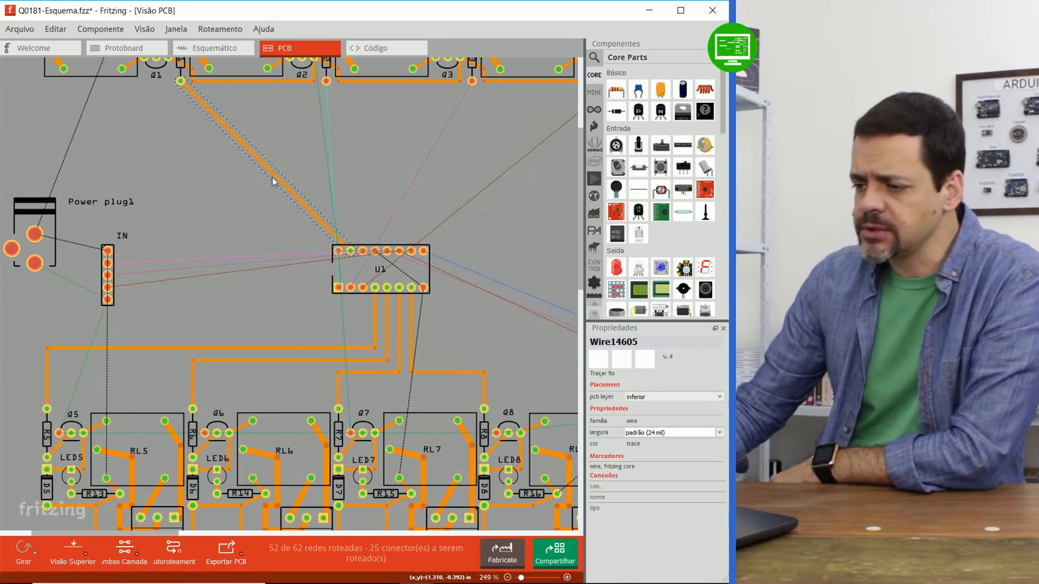
{"action": "left_click_drag", "start_coordinate": [265, 168], "coordinate": [182, 128]}
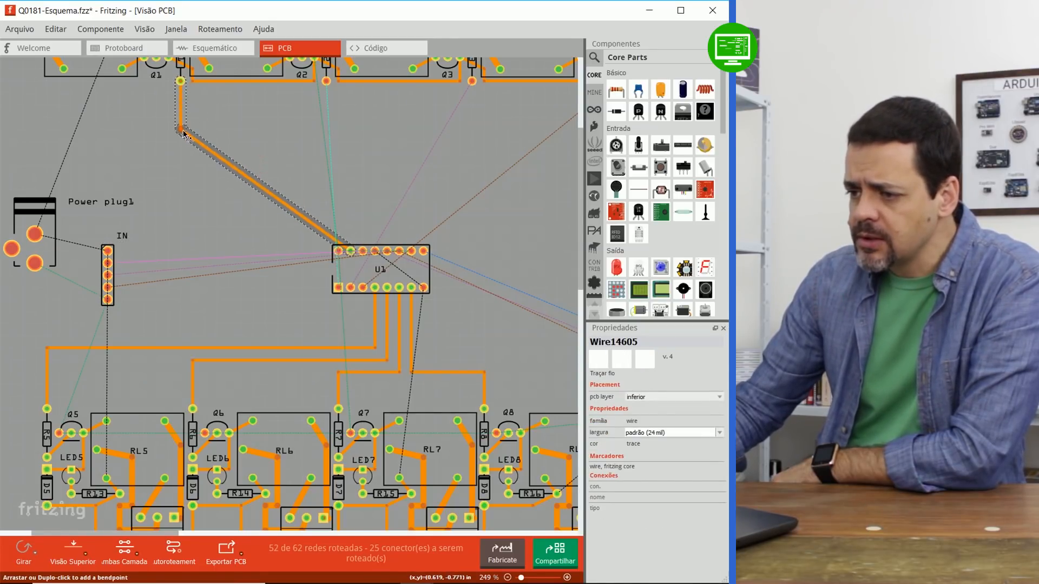
{"action": "mouse_move", "coordinate": [335, 215]}
{"action": "left_mouse_down"}
{"action": "mouse_move", "coordinate": [357, 117]}
{"action": "mouse_move", "coordinate": [353, 130]}
{"action": "left_mouse_up"}
{"action": "left_click", "coordinate": [415, 147]}
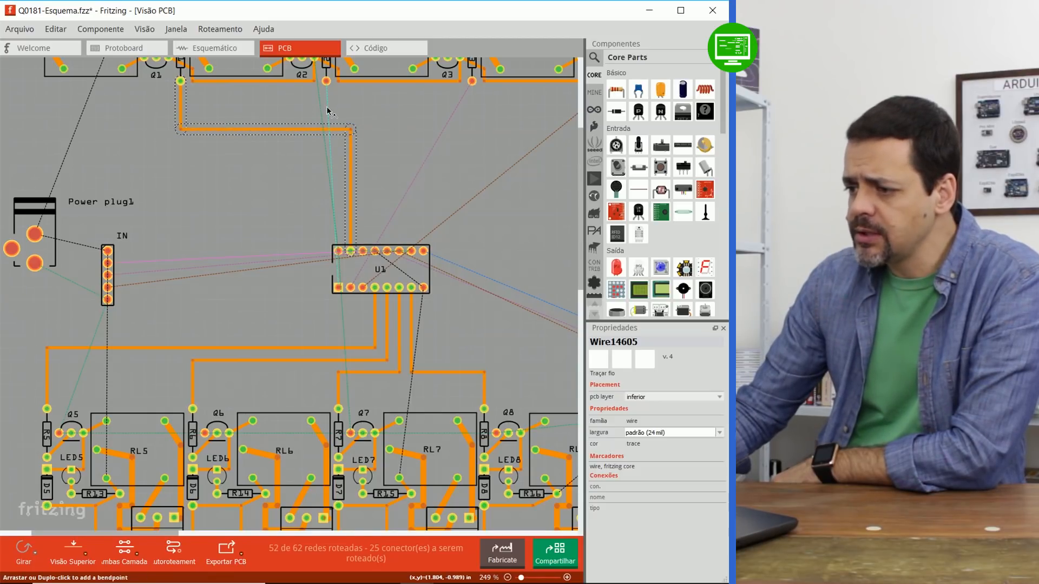
Route the resistor beside Q2 to U1's square pad, bending the trace around the chip's far end and between its pin rows
{"action": "left_click", "coordinate": [328, 124]}
{"action": "double_click", "coordinate": [329, 124]}
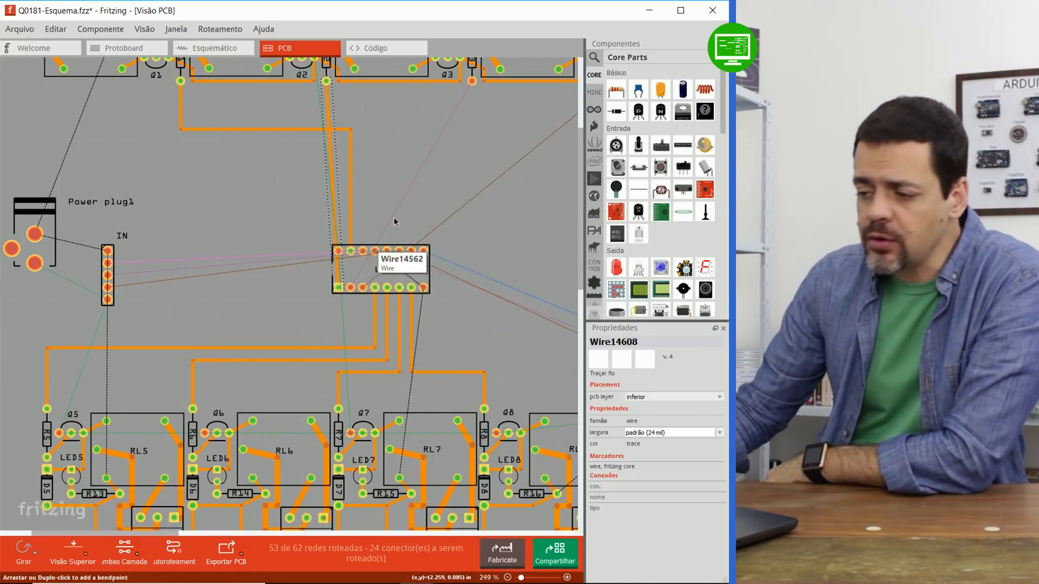
{"action": "mouse_move", "coordinate": [328, 115]}
{"action": "left_mouse_down"}
{"action": "mouse_move", "coordinate": [364, 120]}
{"action": "mouse_move", "coordinate": [455, 217]}
{"action": "mouse_move", "coordinate": [452, 269]}
{"action": "left_mouse_up"}
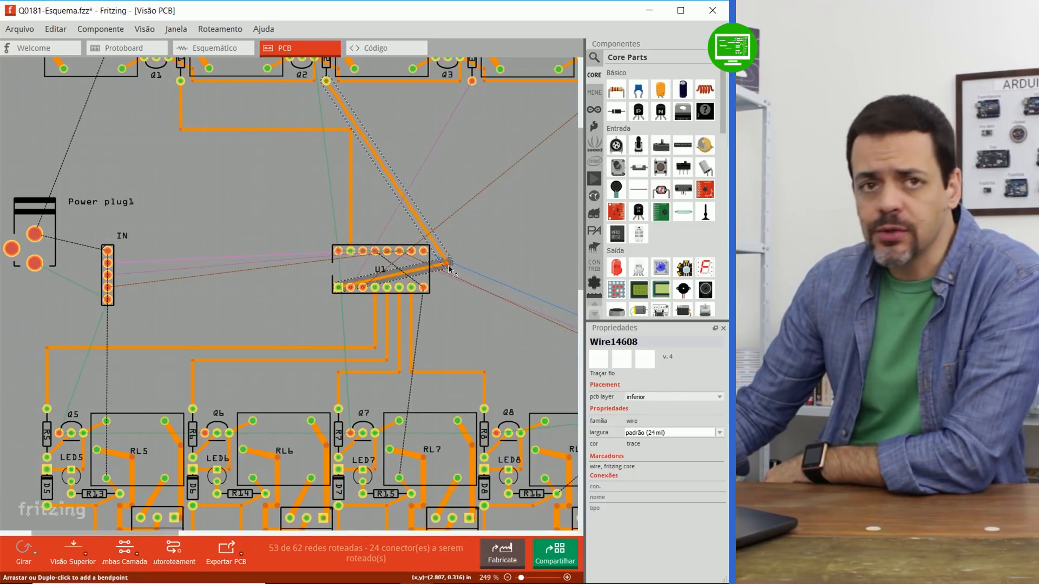
{"action": "left_click_drag", "start_coordinate": [444, 265], "coordinate": [436, 265]}
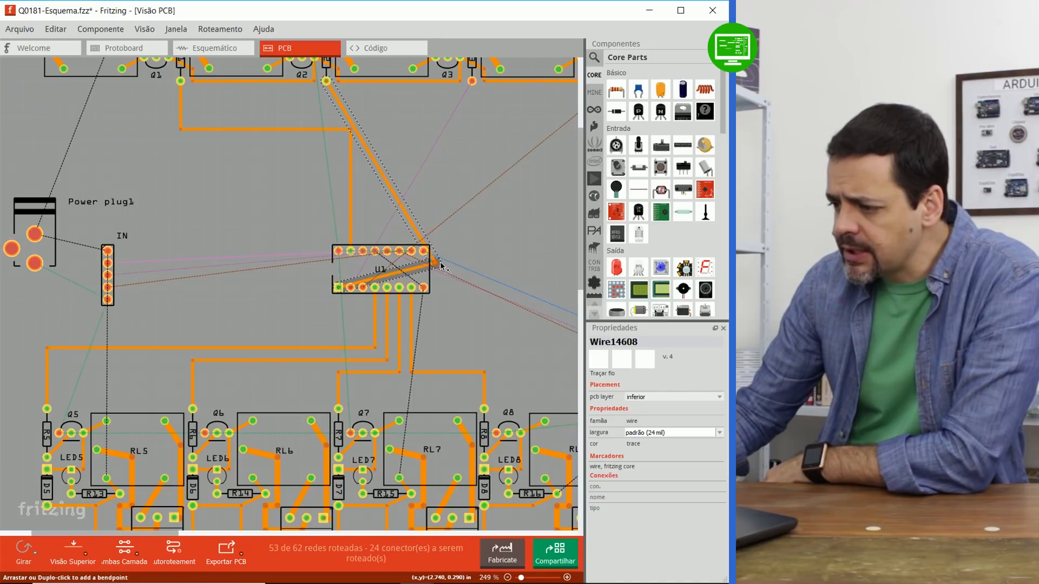
{"action": "left_click", "coordinate": [345, 115]}
{"action": "left_click_drag", "start_coordinate": [345, 115], "coordinate": [324, 116]}
{"action": "mouse_move", "coordinate": [366, 174]}
{"action": "left_mouse_down"}
{"action": "mouse_move", "coordinate": [422, 128]}
{"action": "mouse_move", "coordinate": [442, 125]}
{"action": "mouse_move", "coordinate": [436, 117]}
{"action": "left_mouse_up"}
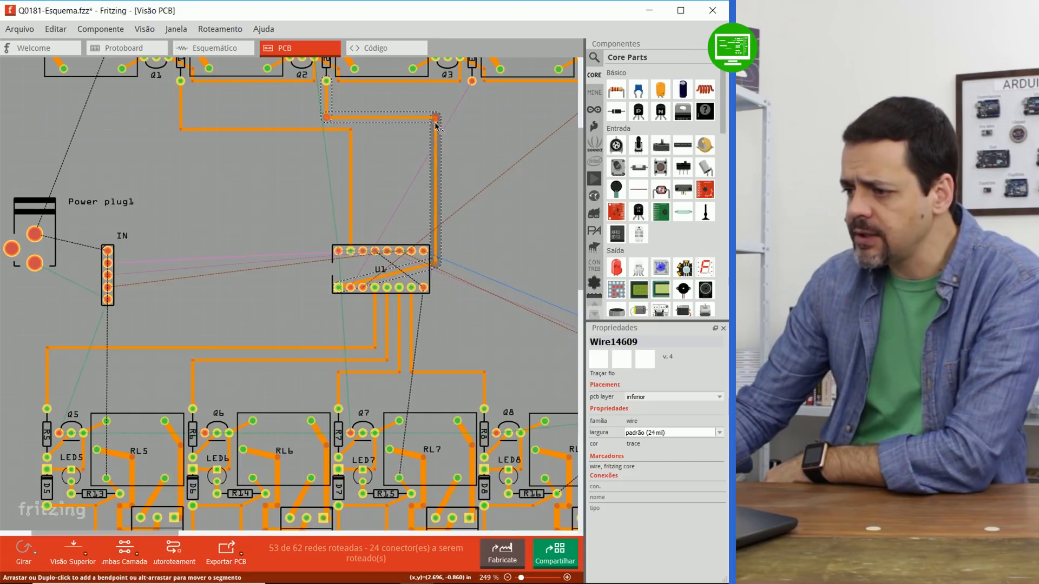
{"action": "mouse_move", "coordinate": [400, 271]}
{"action": "left_mouse_down"}
{"action": "mouse_move", "coordinate": [417, 265]}
{"action": "mouse_move", "coordinate": [339, 264]}
{"action": "left_mouse_up"}
{"action": "left_click", "coordinate": [304, 219]}
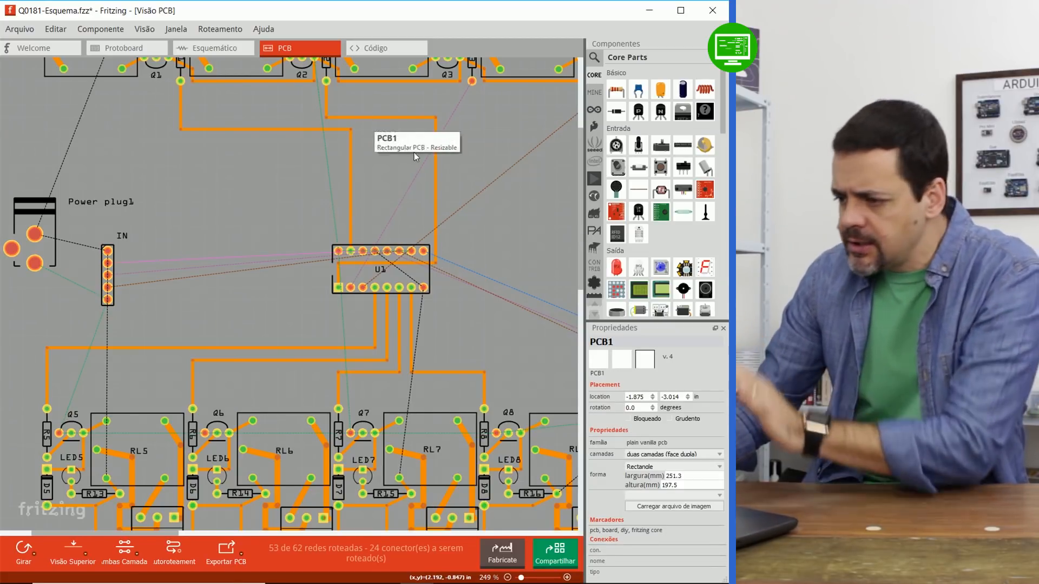
Route the resistor beside Q3 to the second pin of U1's lower row, passing the trace between the chip's pin rows
{"action": "left_click", "coordinate": [460, 106]}
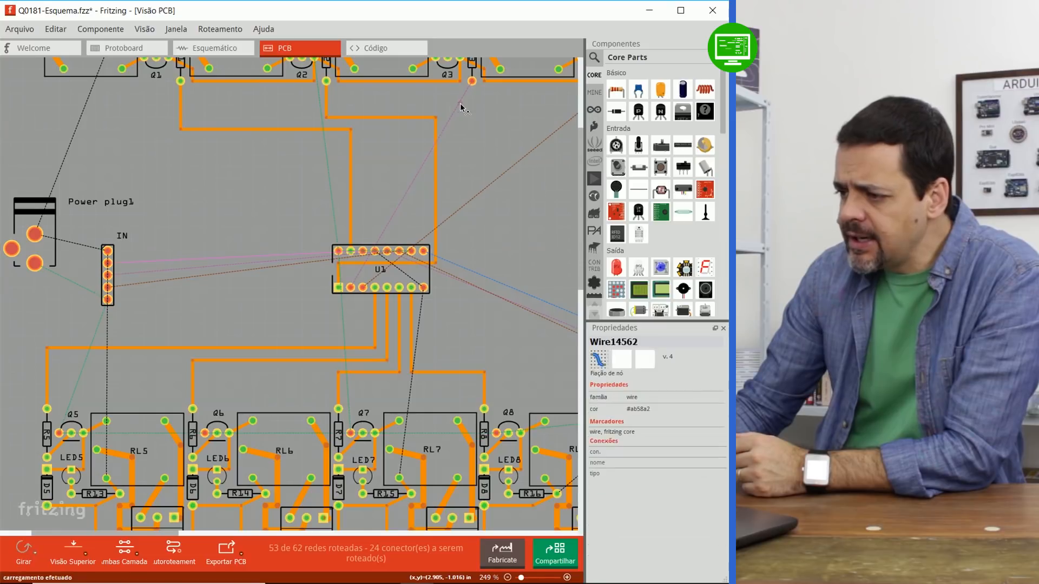
{"action": "double_click", "coordinate": [461, 104]}
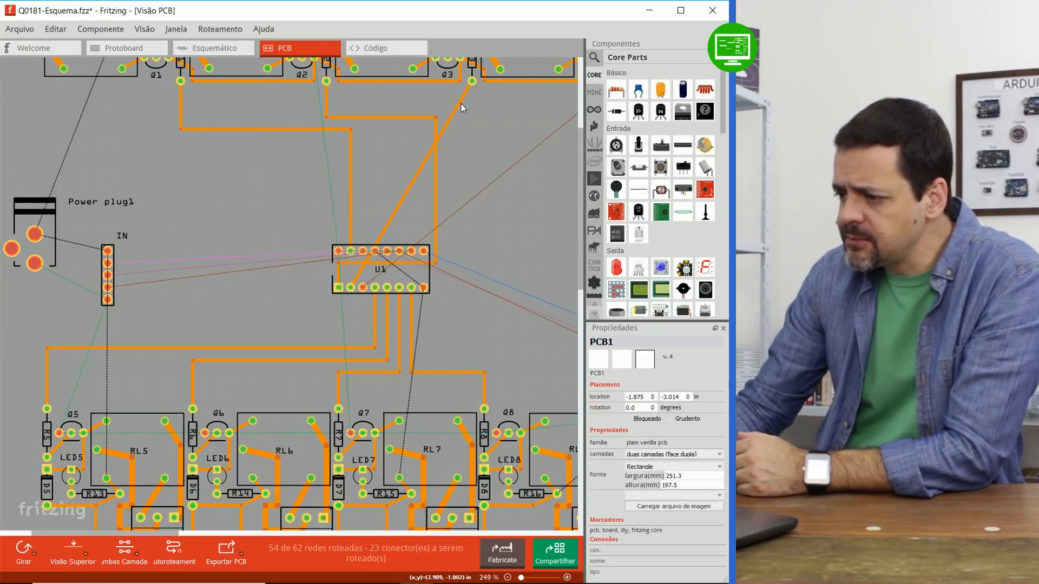
{"action": "left_click_drag", "start_coordinate": [454, 109], "coordinate": [472, 275]}
{"action": "left_click_drag", "start_coordinate": [410, 282], "coordinate": [357, 287]}
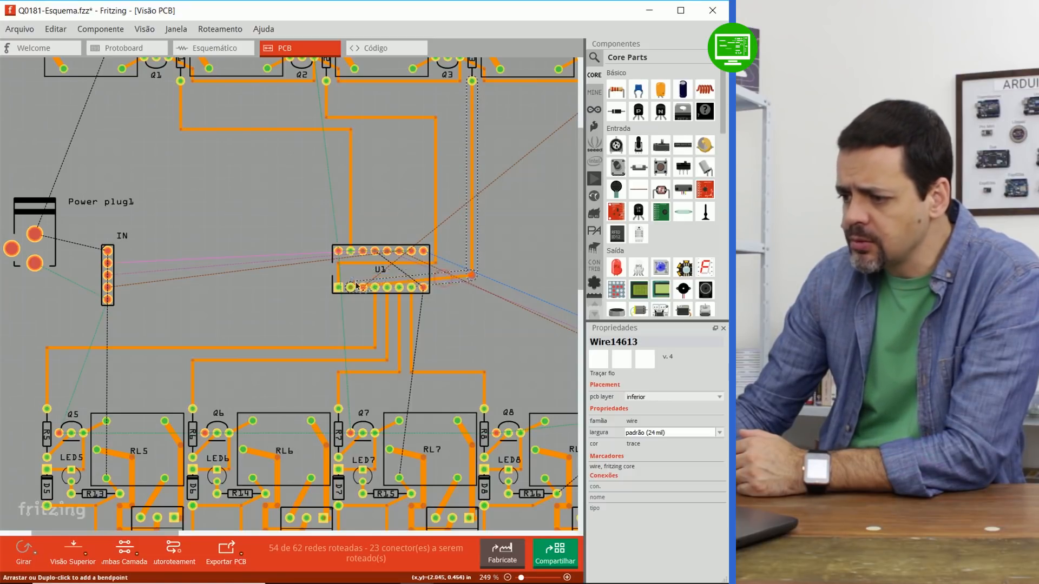
{"action": "left_click", "coordinate": [448, 299]}
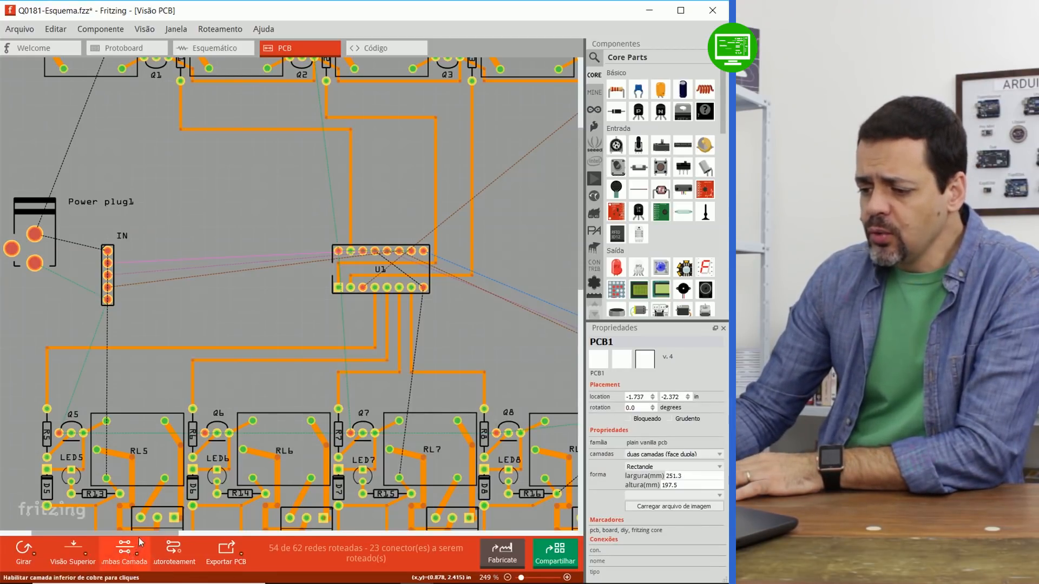
Route the resistor beside Q4 to the third pin of U1's lower row with a right-angled trace running below the chip
{"action": "scroll", "coordinate": [196, 318], "scroll_direction": "down", "scroll_amount": 1, "text": "ctrl"}
{"action": "scroll", "coordinate": [196, 318], "scroll_direction": "down", "scroll_amount": 2, "text": "ctrl"}
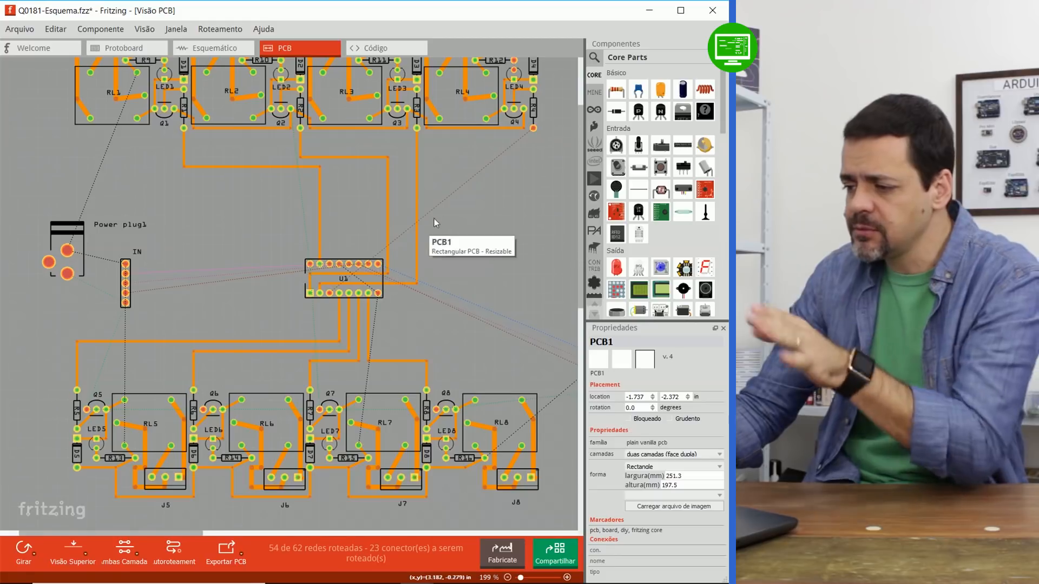
{"action": "left_click_drag", "start_coordinate": [443, 205], "coordinate": [503, 301]}
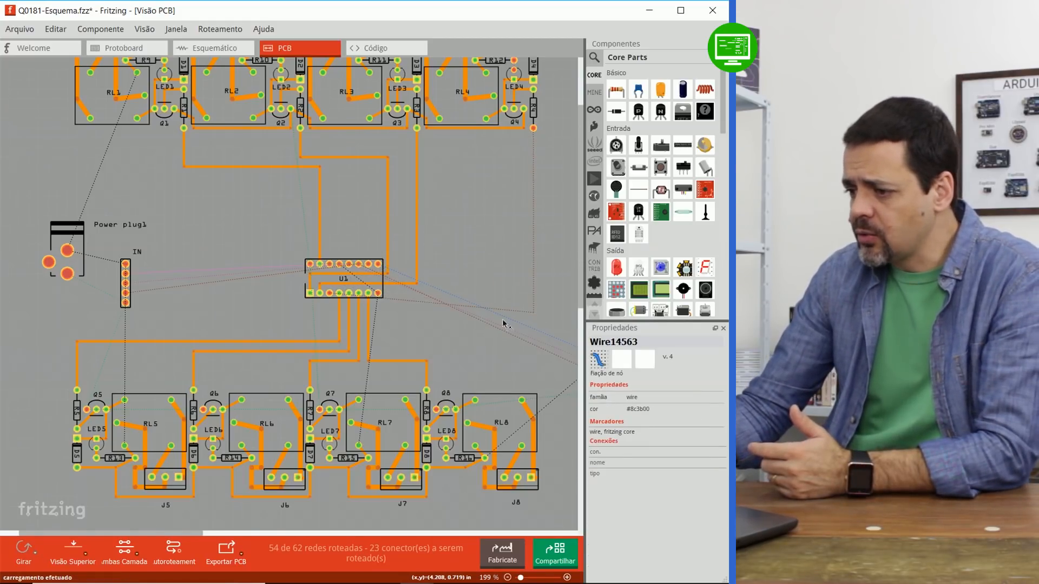
{"action": "double_click", "coordinate": [425, 303]}
{"action": "left_click_drag", "start_coordinate": [425, 303], "coordinate": [329, 315]}
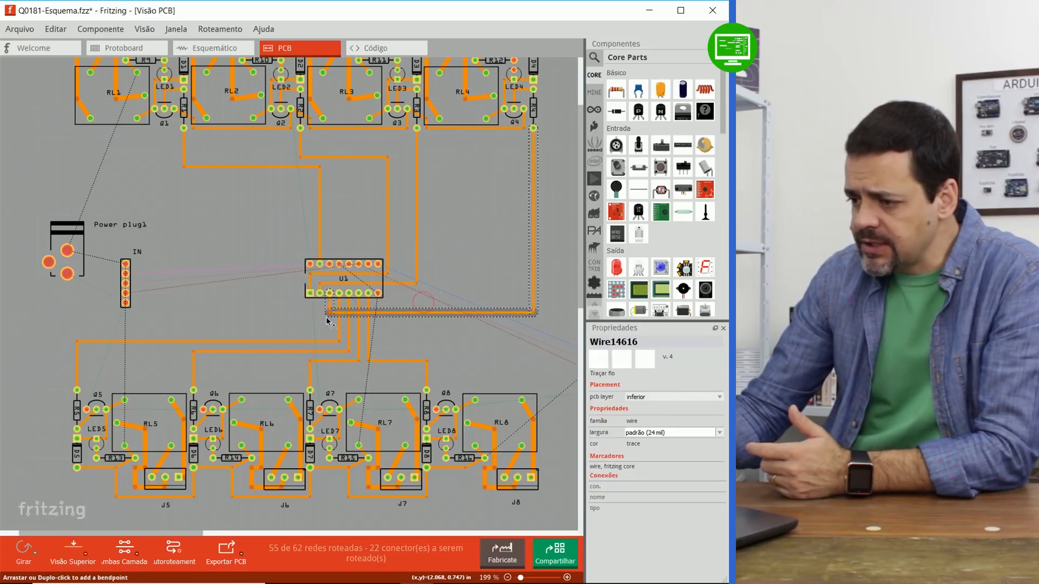
{"action": "scroll", "coordinate": [363, 322], "scroll_direction": "up", "scroll_amount": 8, "text": "ctrl"}
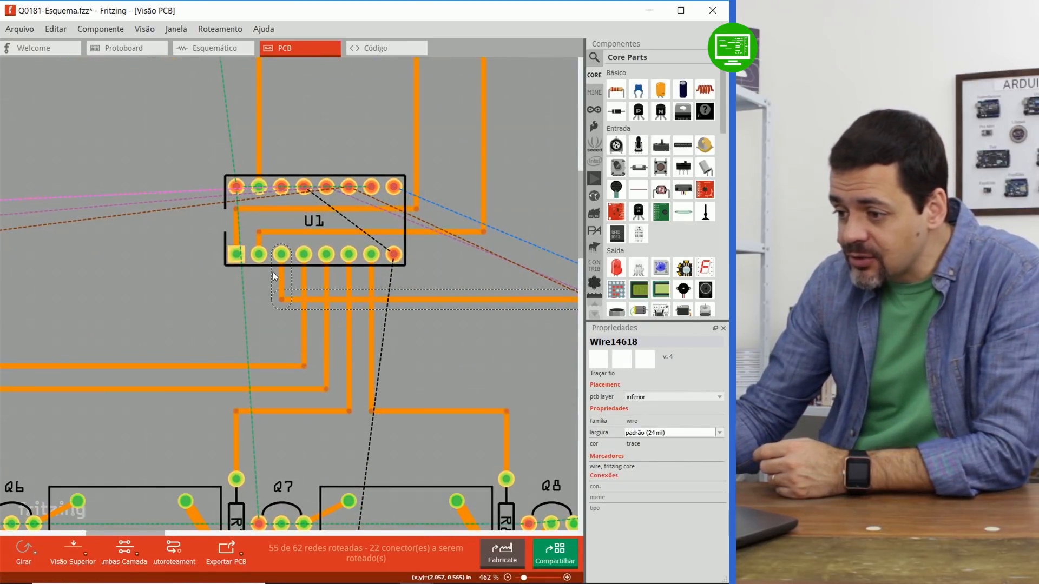
Try to route the last pin of U1's lower row with a straight trace along its connection line, across the Q8 resistor's trace
{"action": "left_click_drag", "start_coordinate": [160, 534], "coordinate": [189, 535]}
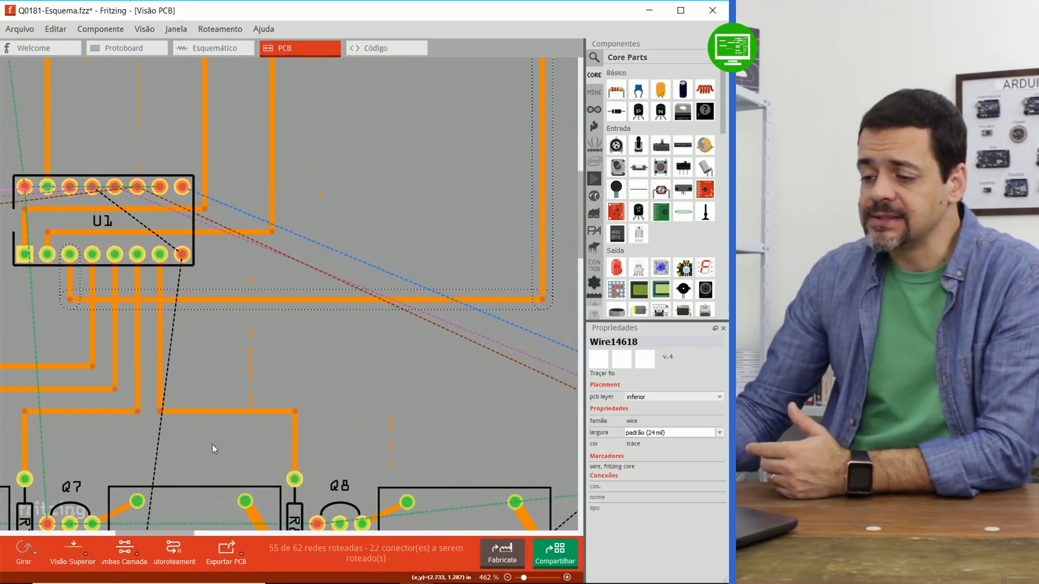
{"action": "left_click", "coordinate": [148, 531]}
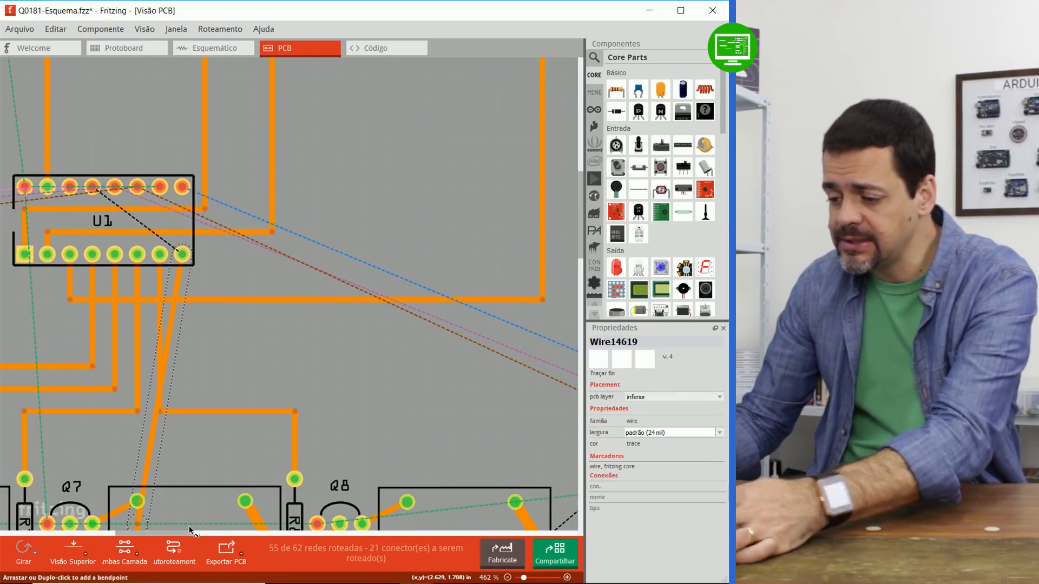
{"action": "left_click", "coordinate": [176, 534]}
{"action": "left_click_drag", "start_coordinate": [176, 534], "coordinate": [159, 536]}
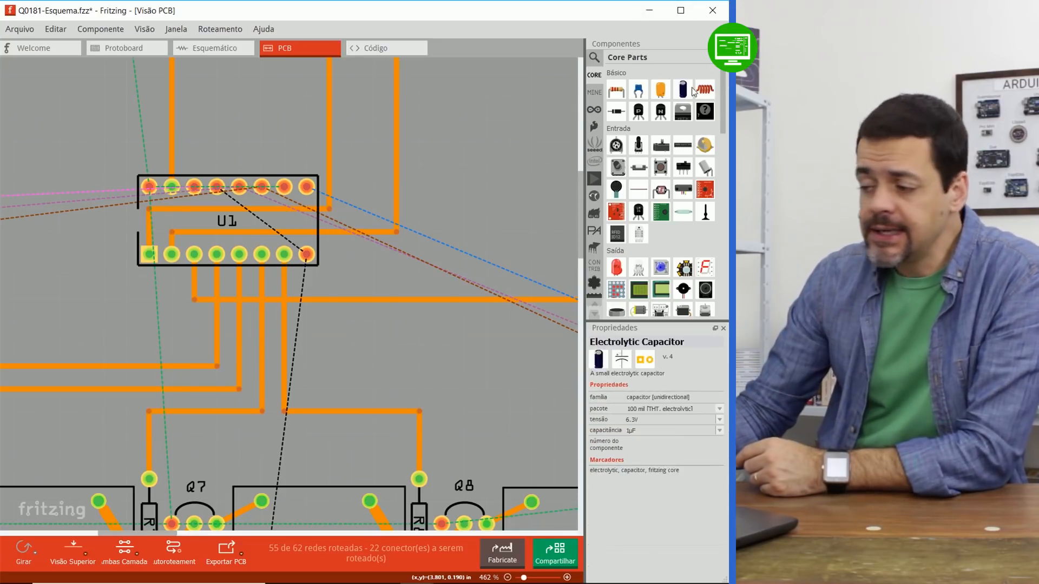
Place a Jumper from the PCB View core parts on the free area below U1 and hide its label
{"action": "left_click_drag", "start_coordinate": [724, 93], "coordinate": [726, 188]}
{"action": "scroll", "coordinate": [725, 190], "scroll_direction": "down", "scroll_amount": 5}
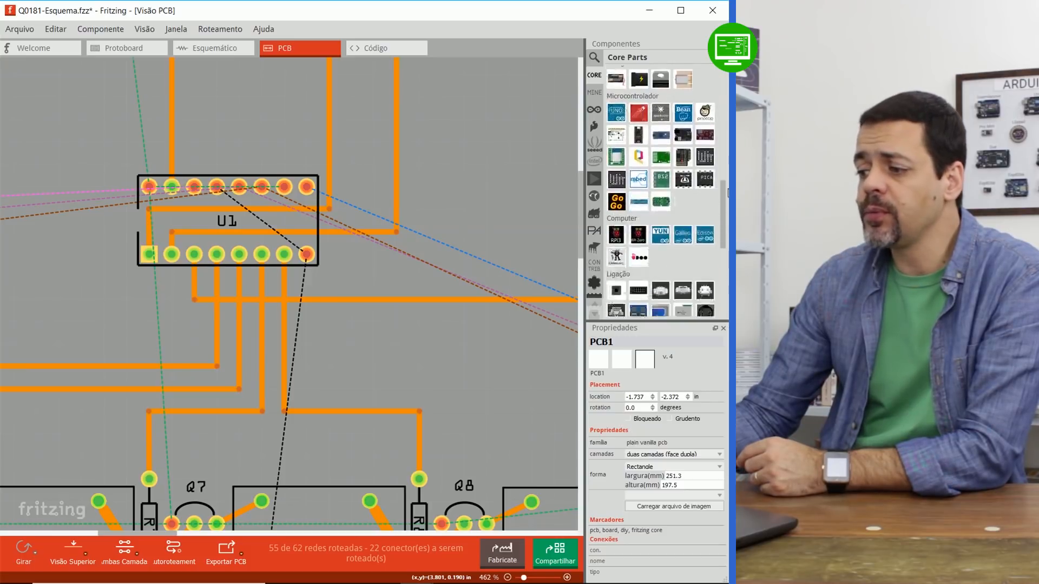
{"action": "scroll", "coordinate": [727, 193], "scroll_direction": "down", "scroll_amount": 5}
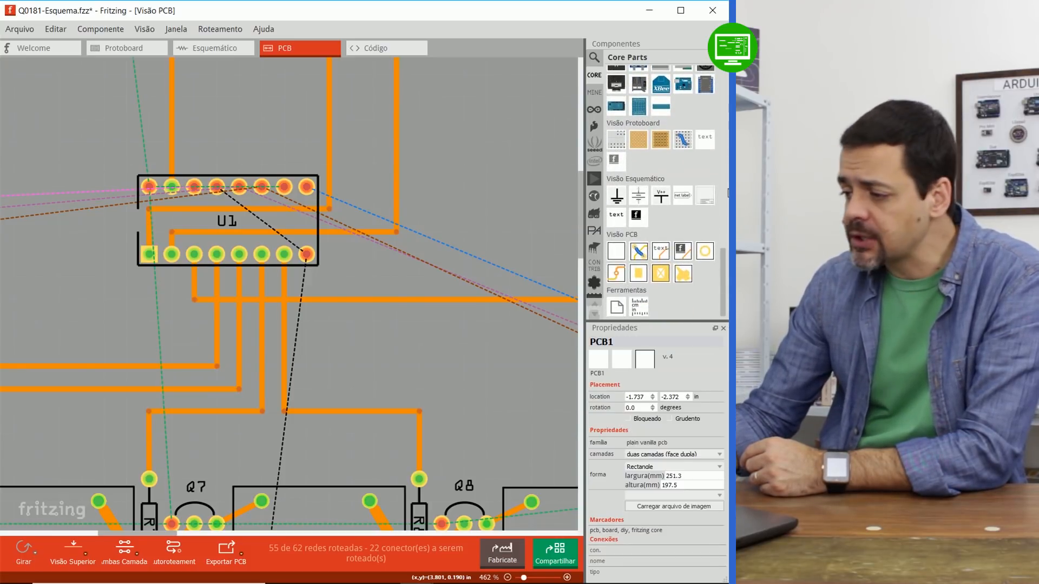
{"action": "left_click", "coordinate": [640, 252]}
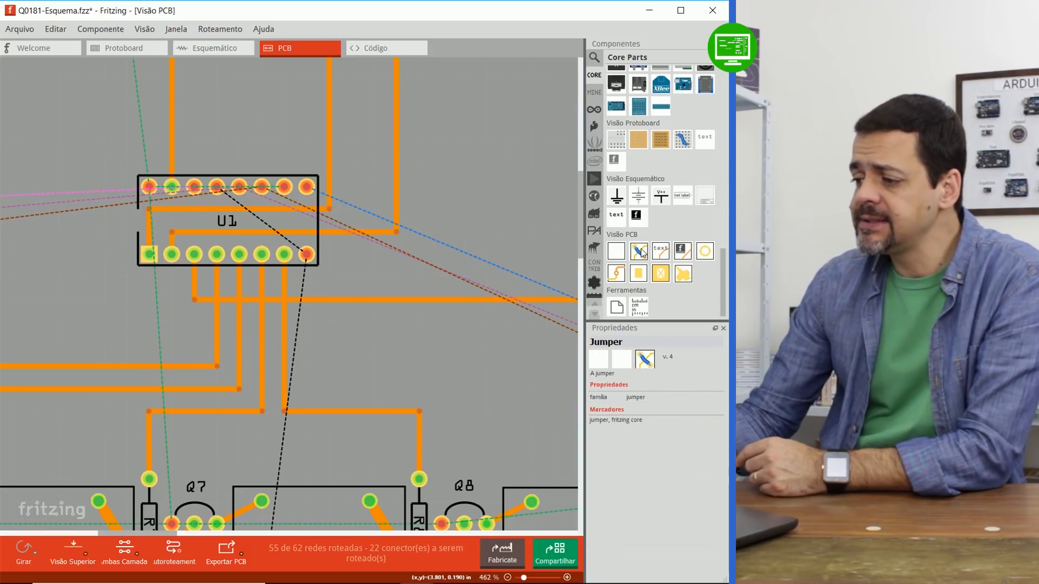
{"action": "left_click_drag", "start_coordinate": [639, 252], "coordinate": [394, 368]}
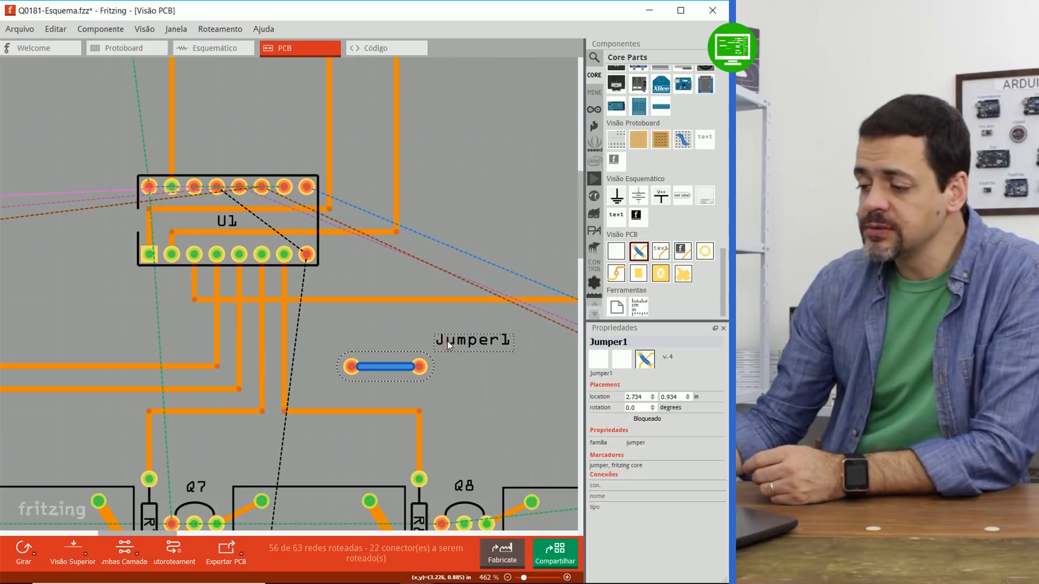
{"action": "right_click", "coordinate": [391, 379]}
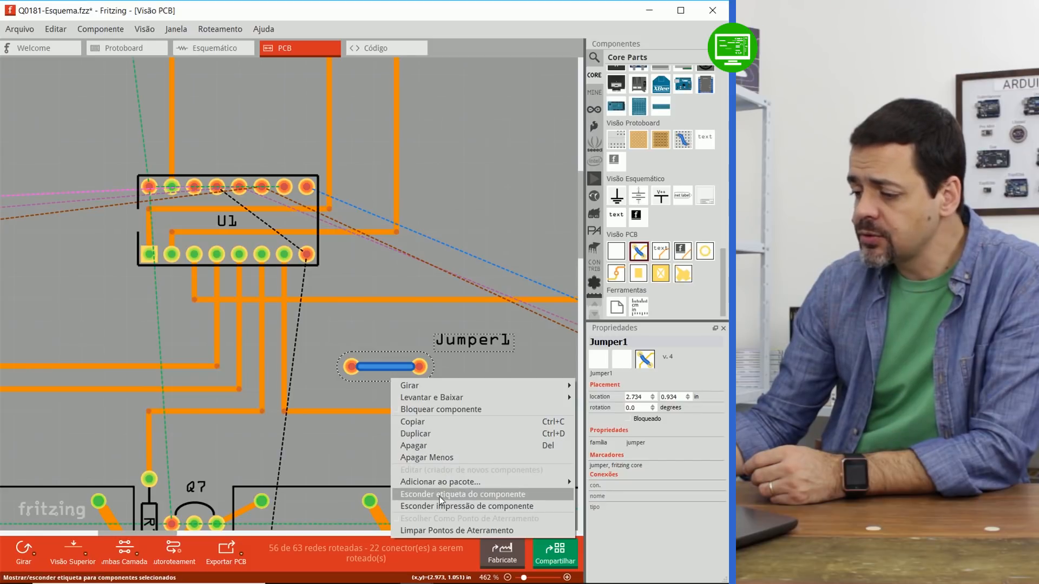
{"action": "left_click", "coordinate": [487, 494]}
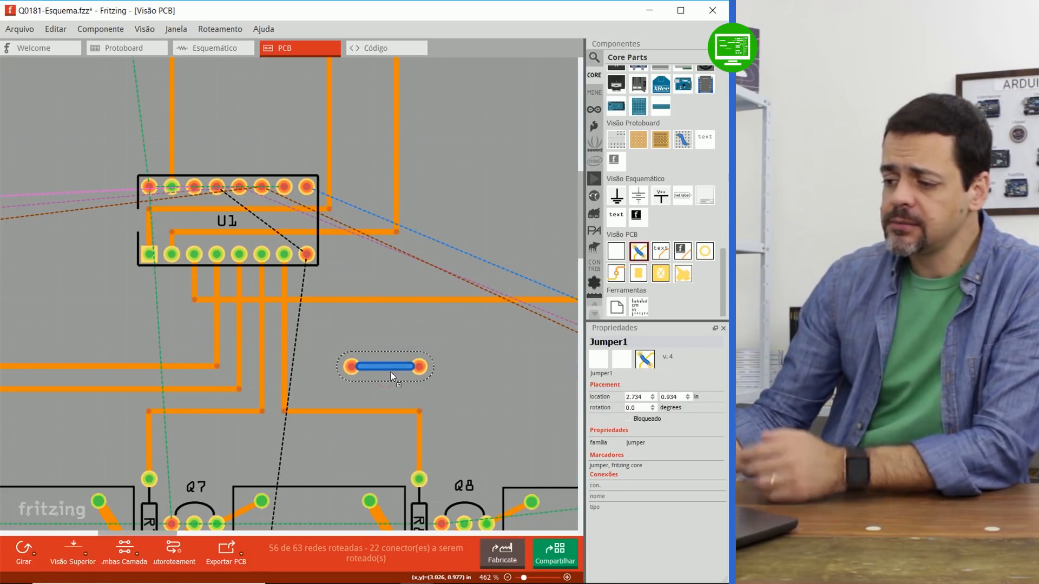
Lengthen the jumper and place it below U1 across the vertical traces, with one pad aligned under the third lower pin
{"action": "left_click_drag", "start_coordinate": [390, 372], "coordinate": [392, 348]}
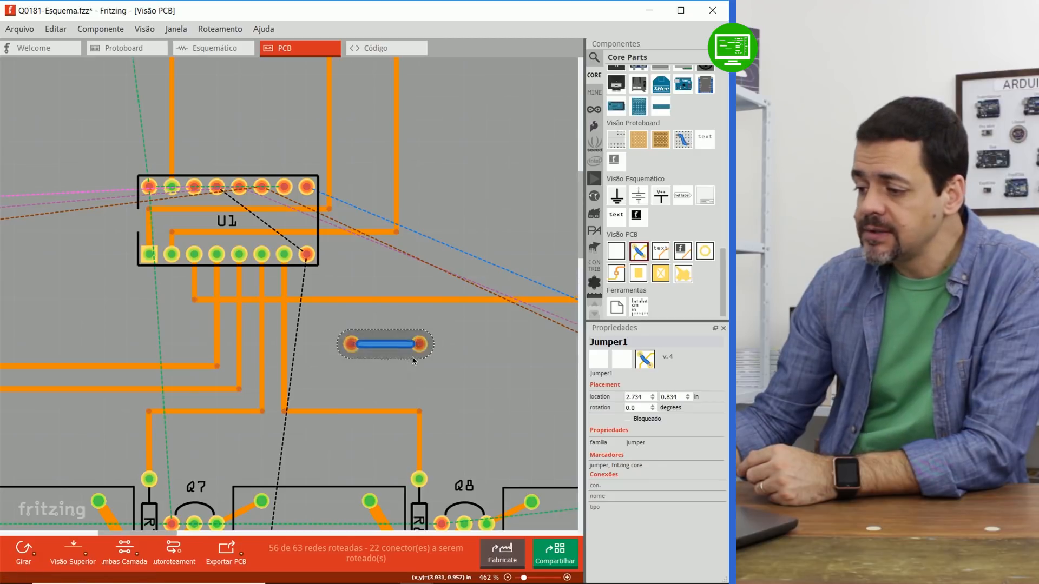
{"action": "left_click_drag", "start_coordinate": [412, 359], "coordinate": [513, 351]}
{"action": "left_click", "coordinate": [469, 372]}
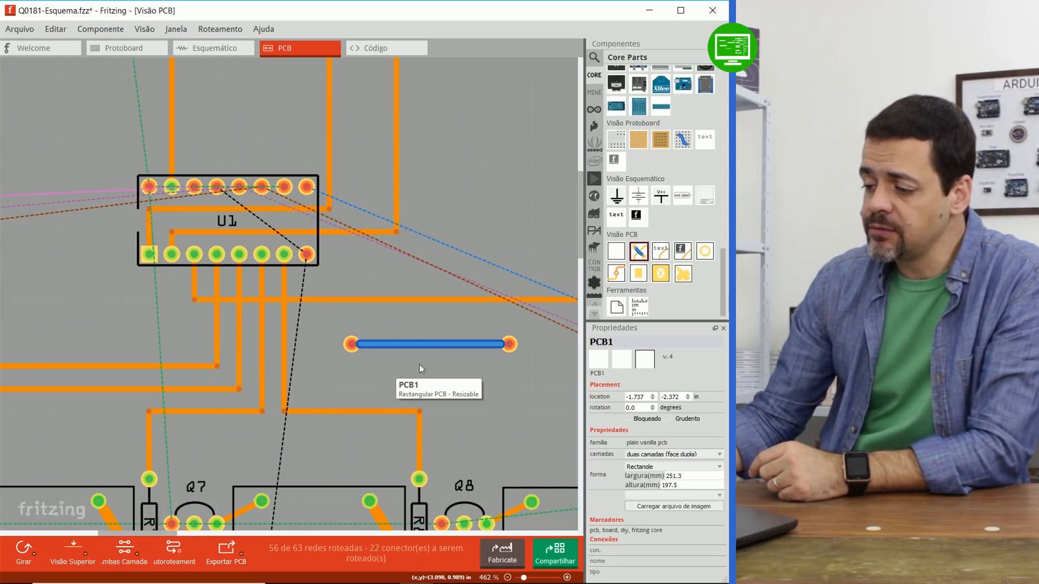
{"action": "left_click", "coordinate": [433, 355]}
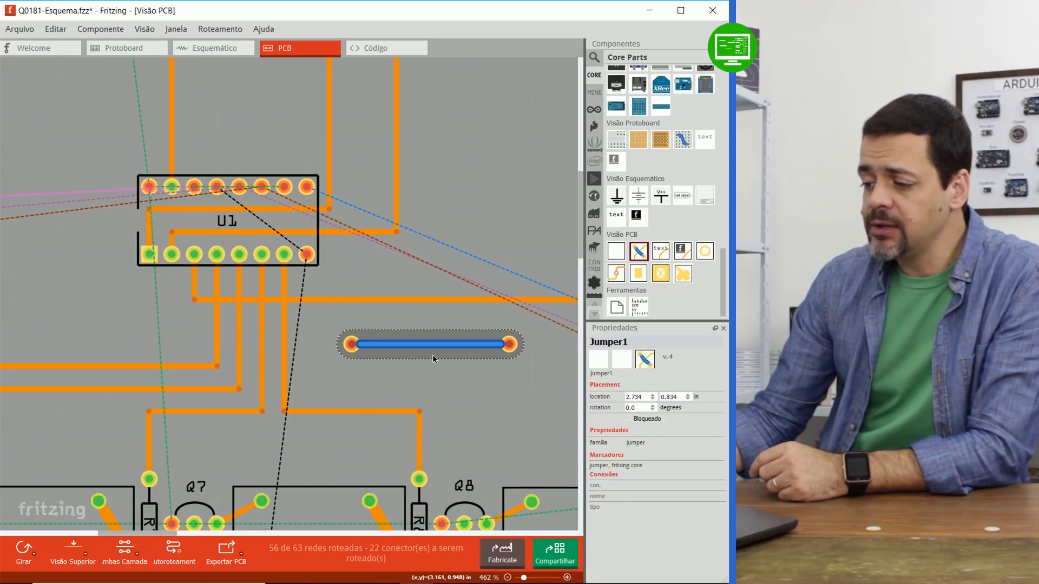
{"action": "left_click_drag", "start_coordinate": [426, 352], "coordinate": [441, 376]}
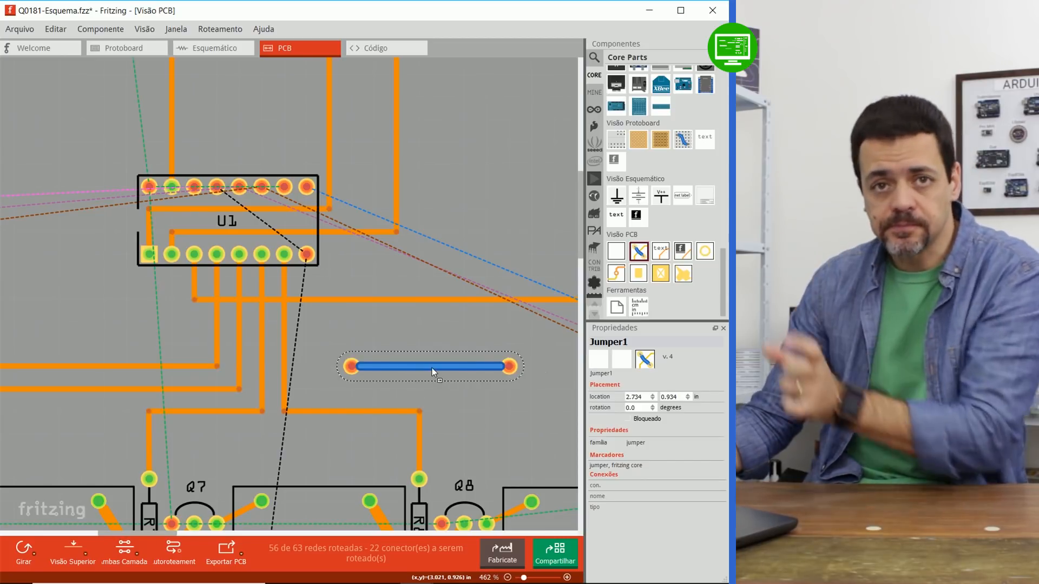
{"action": "left_click_drag", "start_coordinate": [431, 368], "coordinate": [280, 340]}
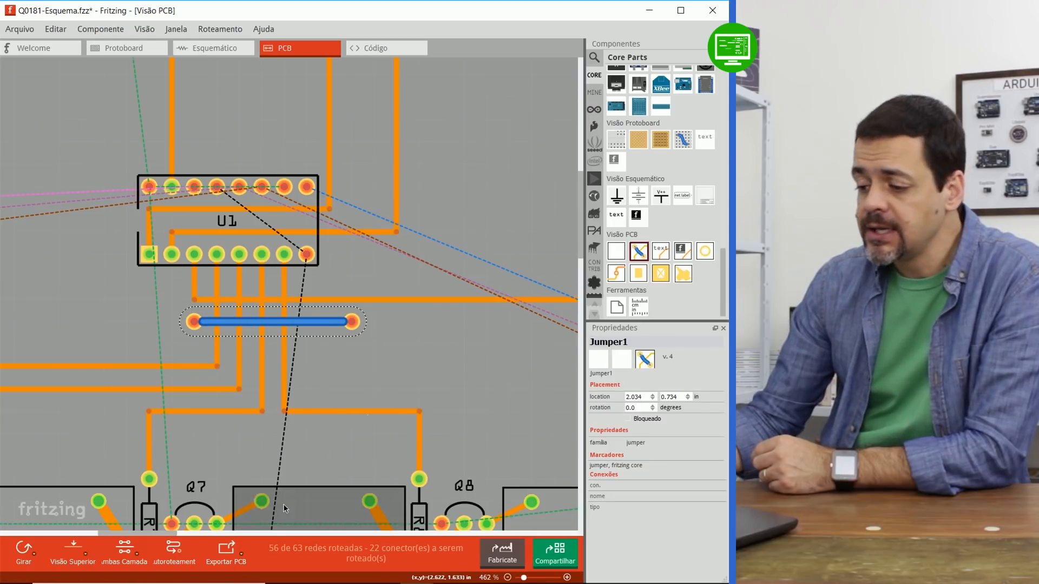
Delete the horizontal section of the trace between U1's third lower pin and the Q4 resistor, up to its bend points
{"action": "scroll", "coordinate": [360, 376], "scroll_direction": "down", "scroll_amount": 1}
{"action": "scroll", "coordinate": [359, 376], "scroll_direction": "down", "scroll_amount": 1}
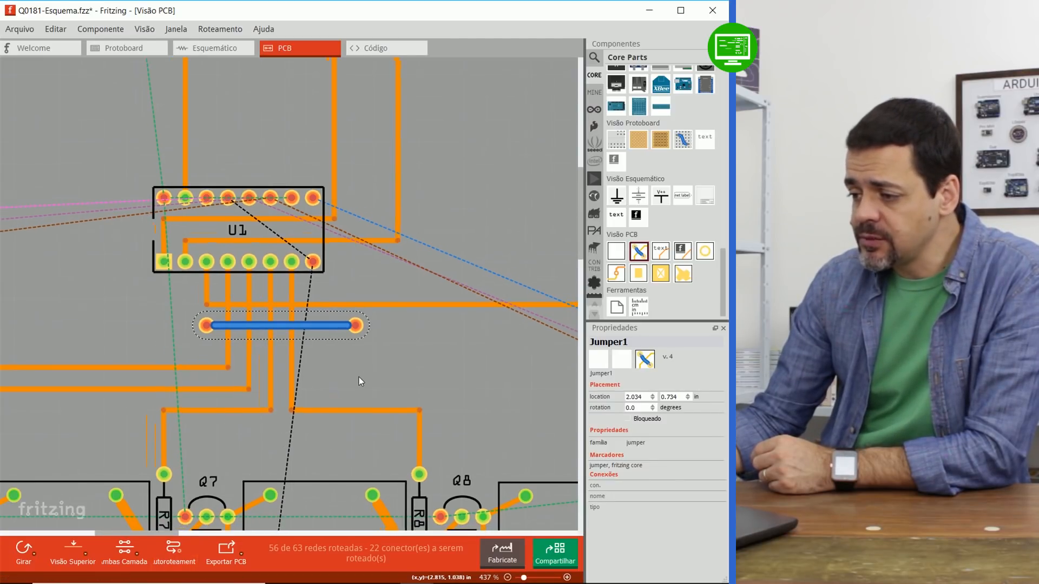
{"action": "mouse_move", "coordinate": [152, 533]}
{"action": "left_mouse_down"}
{"action": "mouse_move", "coordinate": [182, 534]}
{"action": "mouse_move", "coordinate": [161, 535]}
{"action": "mouse_move", "coordinate": [173, 536]}
{"action": "left_mouse_up"}
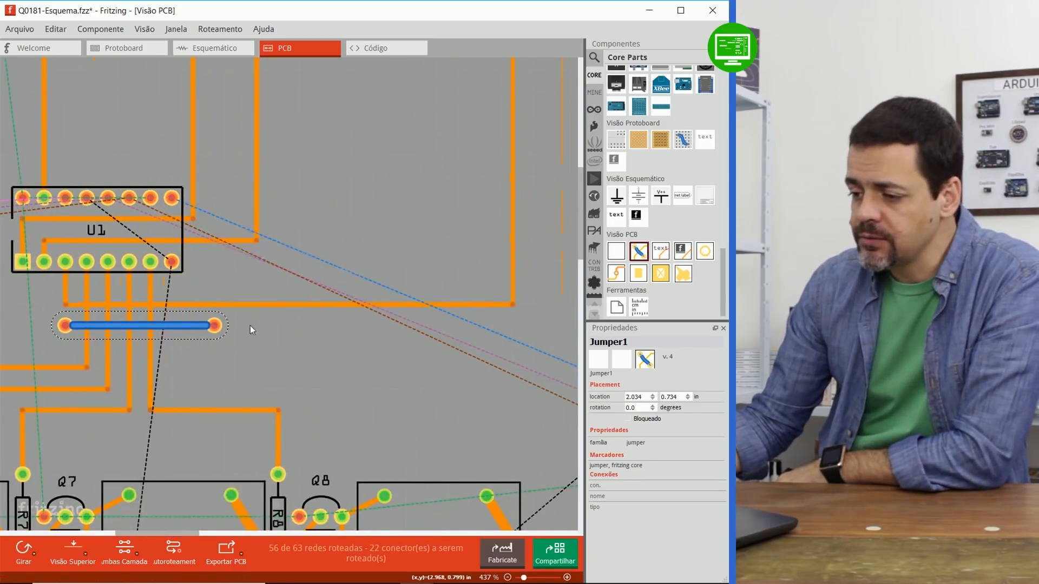
{"action": "left_click", "coordinate": [260, 306]}
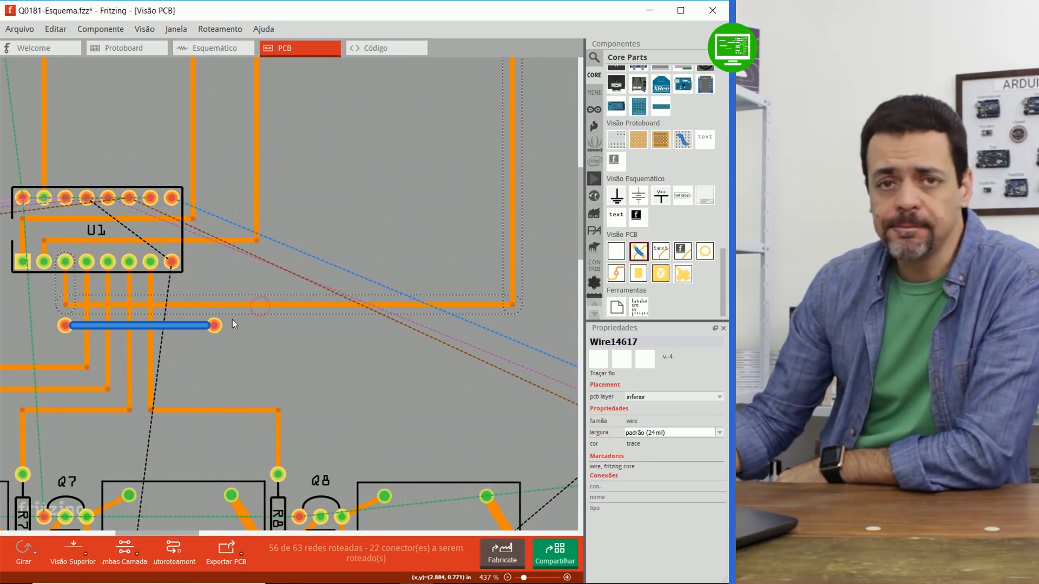
{"action": "right_click", "coordinate": [269, 307]}
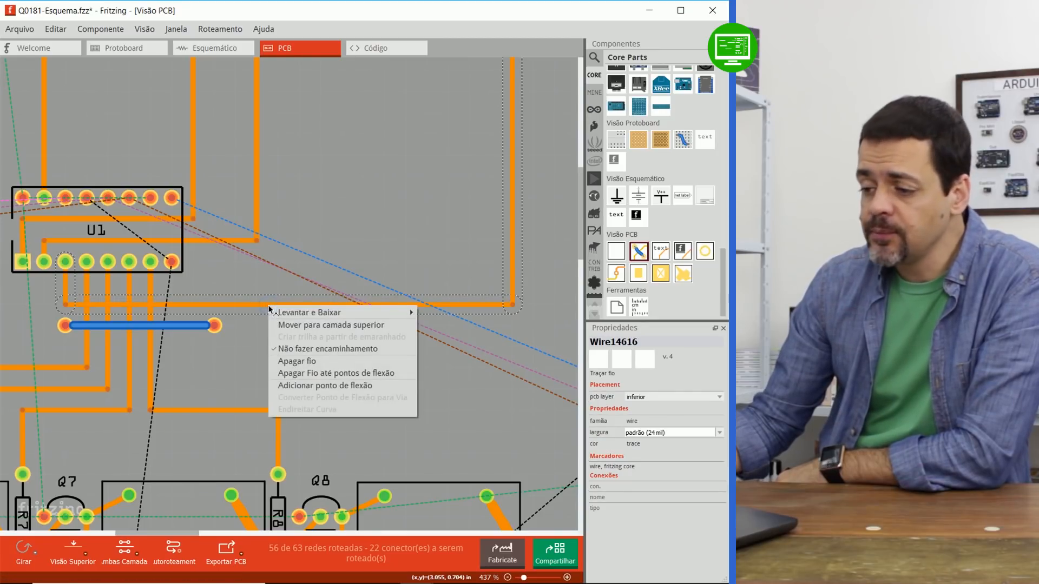
{"action": "left_click", "coordinate": [344, 373]}
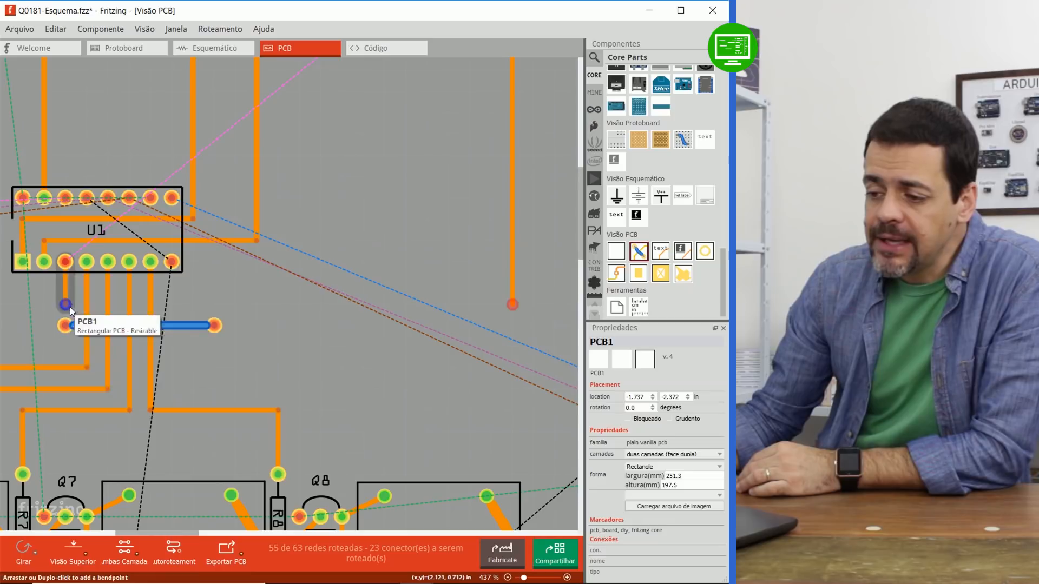
Connect U1's third lower pin to the jumper's nearest pad and route the jumper's other pad to the resistor beside Q4
{"action": "left_click_drag", "start_coordinate": [69, 307], "coordinate": [65, 327]}
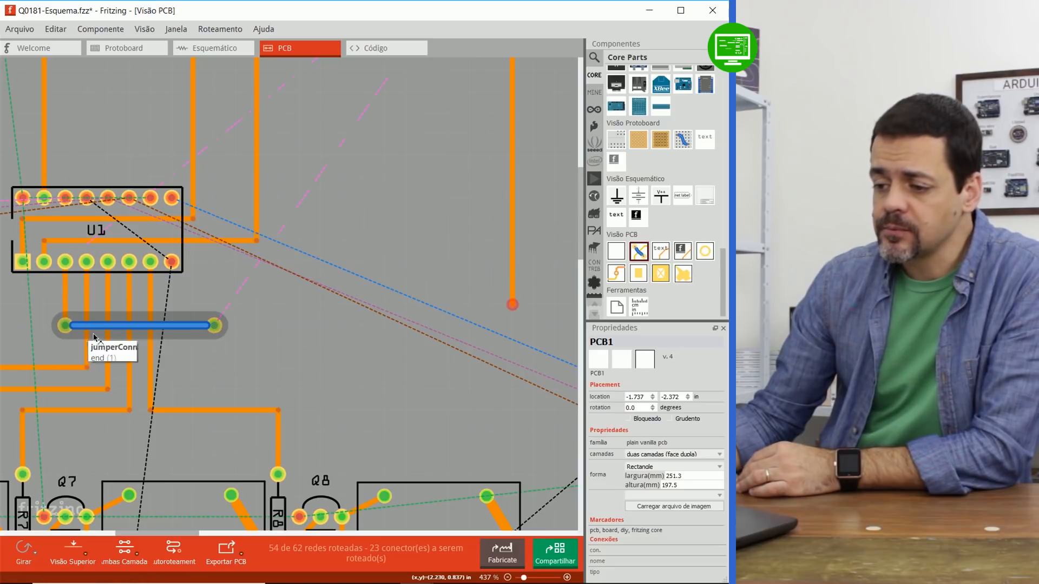
{"action": "mouse_move", "coordinate": [179, 332]}
{"action": "left_mouse_down"}
{"action": "mouse_move", "coordinate": [223, 342]}
{"action": "mouse_move", "coordinate": [191, 333]}
{"action": "mouse_move", "coordinate": [198, 325]}
{"action": "mouse_move", "coordinate": [145, 342]}
{"action": "mouse_move", "coordinate": [178, 336]}
{"action": "left_mouse_up"}
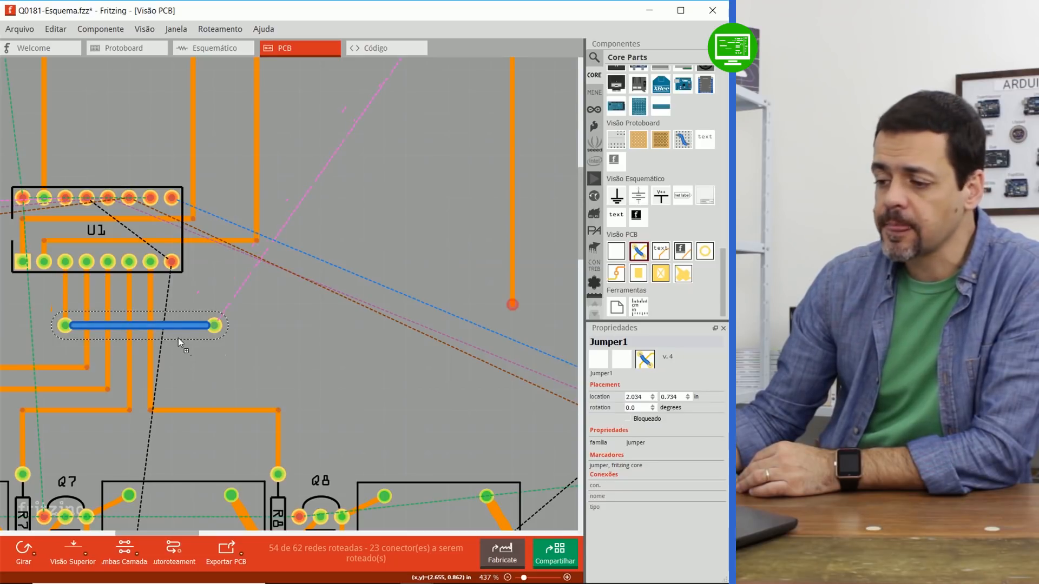
{"action": "mouse_move", "coordinate": [512, 305]}
{"action": "left_mouse_down"}
{"action": "mouse_move", "coordinate": [271, 338]}
{"action": "mouse_move", "coordinate": [218, 326]}
{"action": "left_mouse_up"}
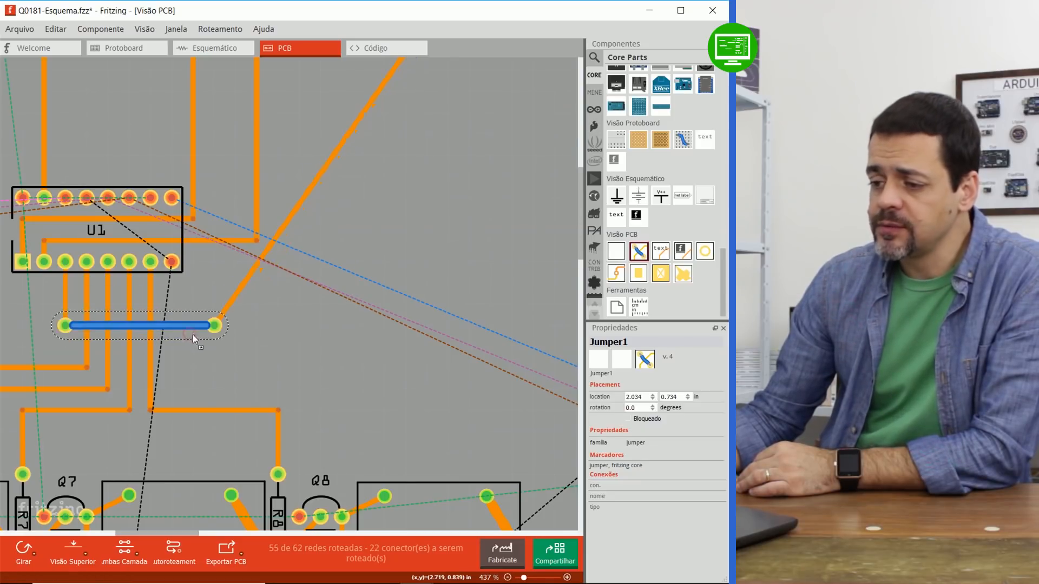
Move the jumper up close to U1's lower edge and bend the Q4 resistor trace into a right angle
{"action": "left_click_drag", "start_coordinate": [191, 336], "coordinate": [187, 298]}
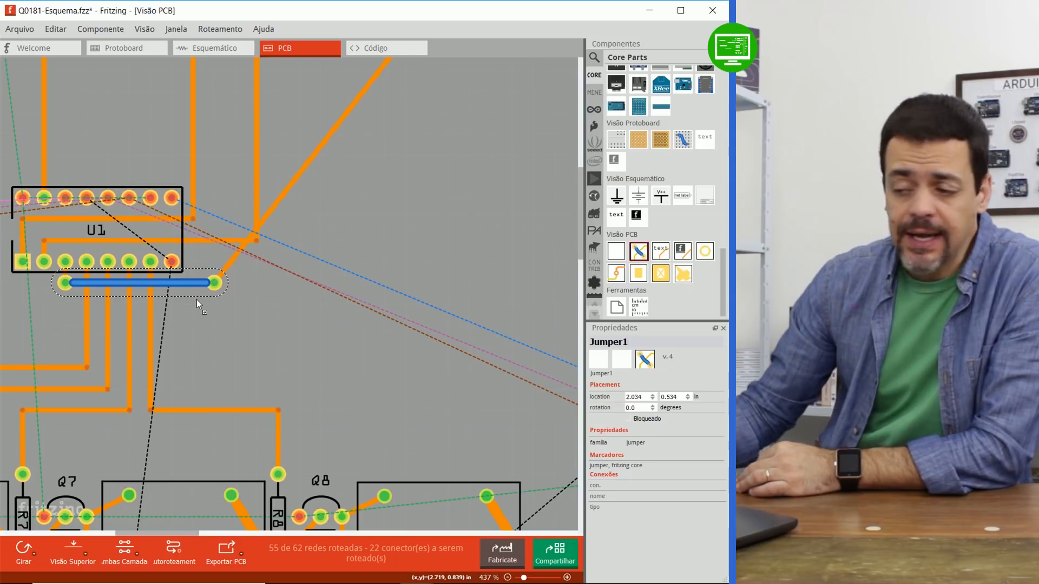
{"action": "left_click", "coordinate": [351, 106]}
{"action": "mouse_move", "coordinate": [350, 106]}
{"action": "left_mouse_down"}
{"action": "mouse_move", "coordinate": [431, 217]}
{"action": "mouse_move", "coordinate": [502, 286]}
{"action": "left_mouse_up"}
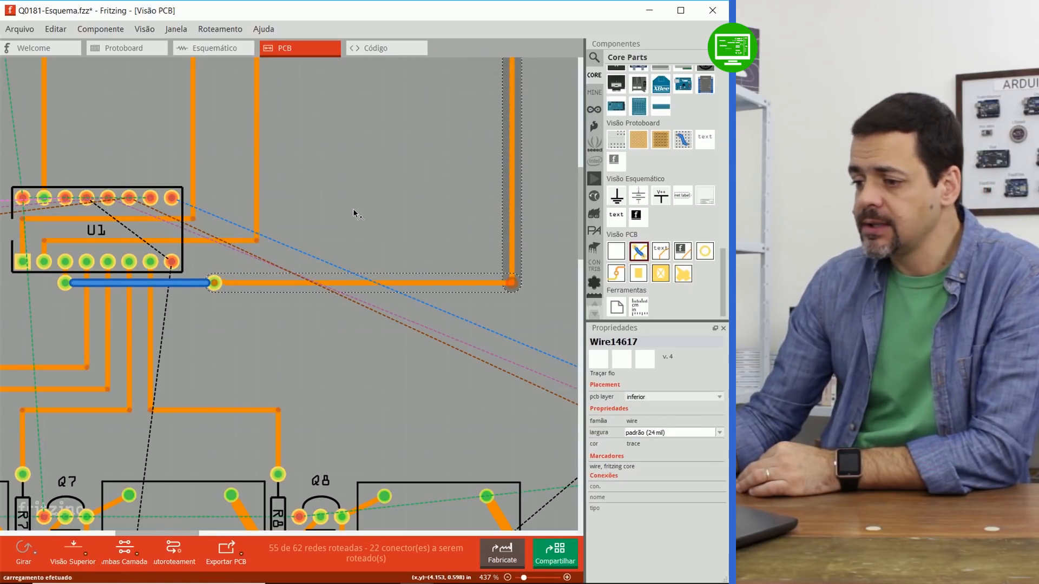
Shorten the jumper below U1 by moving its pad on the Q4 resistor's side slightly inward
{"action": "scroll", "coordinate": [352, 209], "scroll_direction": "down", "scroll_amount": 4}
{"action": "scroll", "coordinate": [261, 281], "scroll_direction": "down", "scroll_amount": 2}
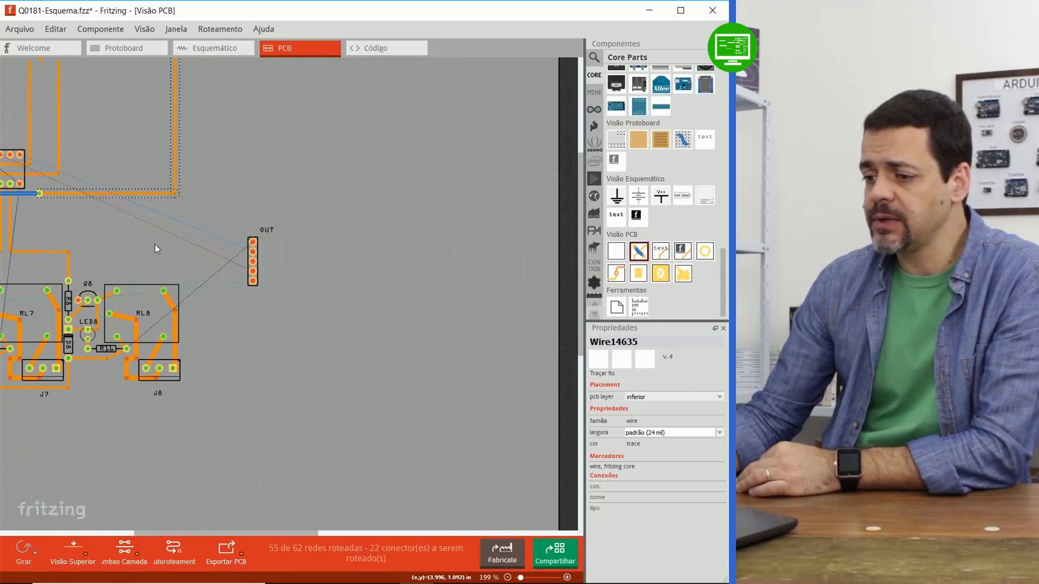
{"action": "left_click_drag", "start_coordinate": [291, 532], "coordinate": [219, 535]}
{"action": "scroll", "coordinate": [277, 258], "scroll_direction": "up", "scroll_amount": 4}
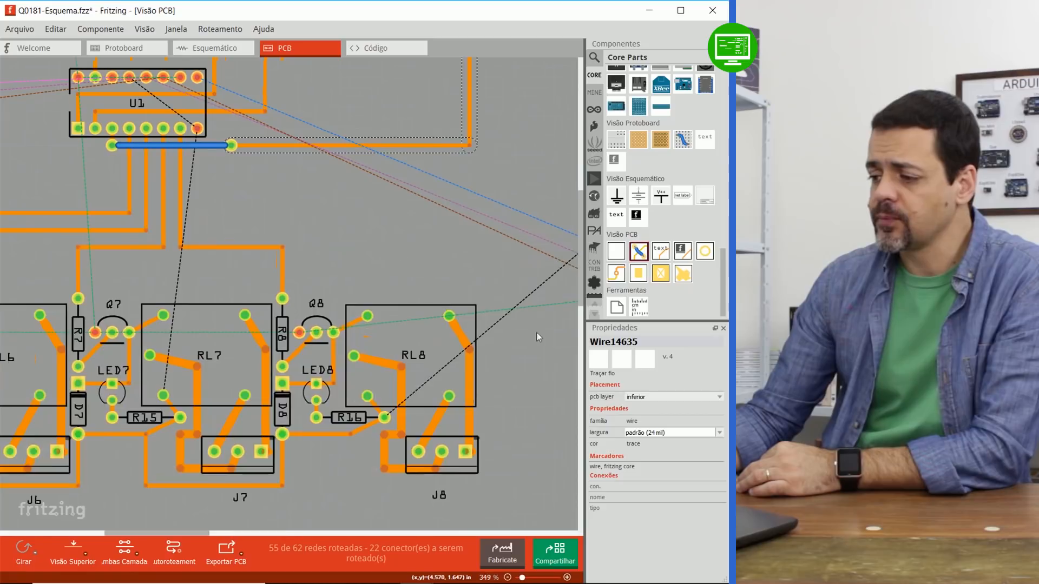
{"action": "left_click_drag", "start_coordinate": [579, 283], "coordinate": [573, 223]}
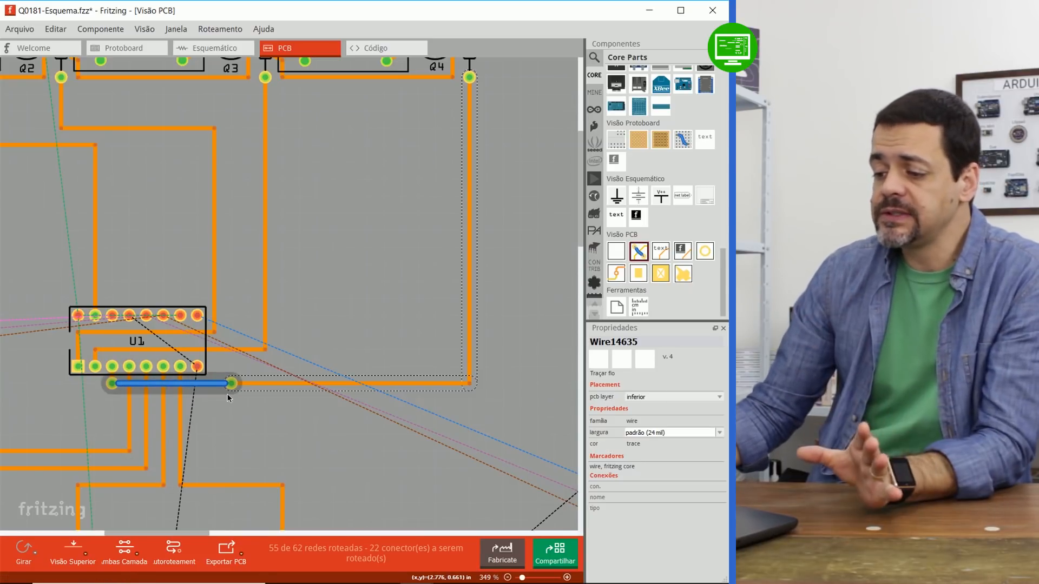
{"action": "left_click", "coordinate": [233, 422]}
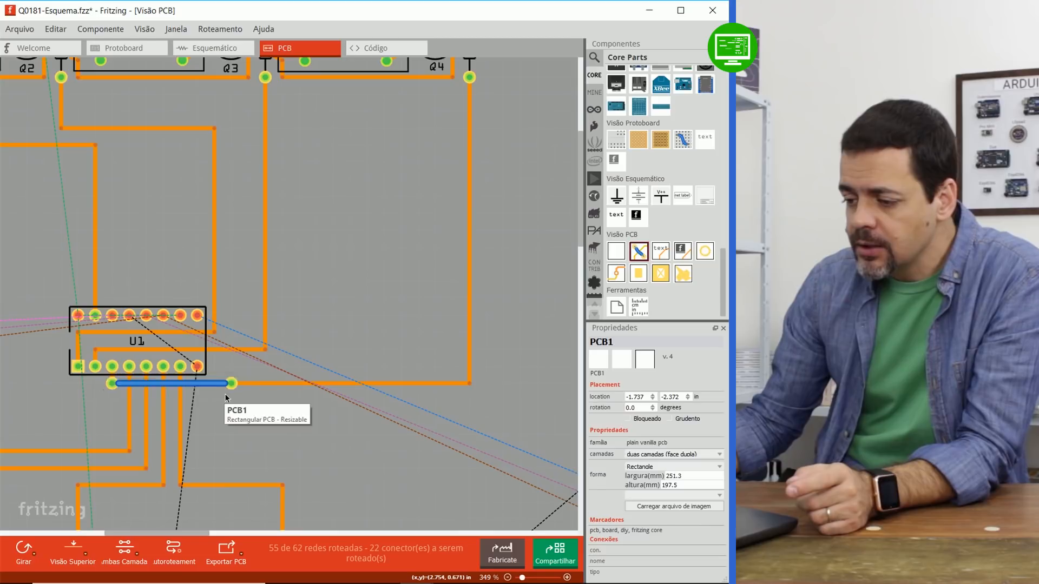
{"action": "left_click", "coordinate": [226, 396]}
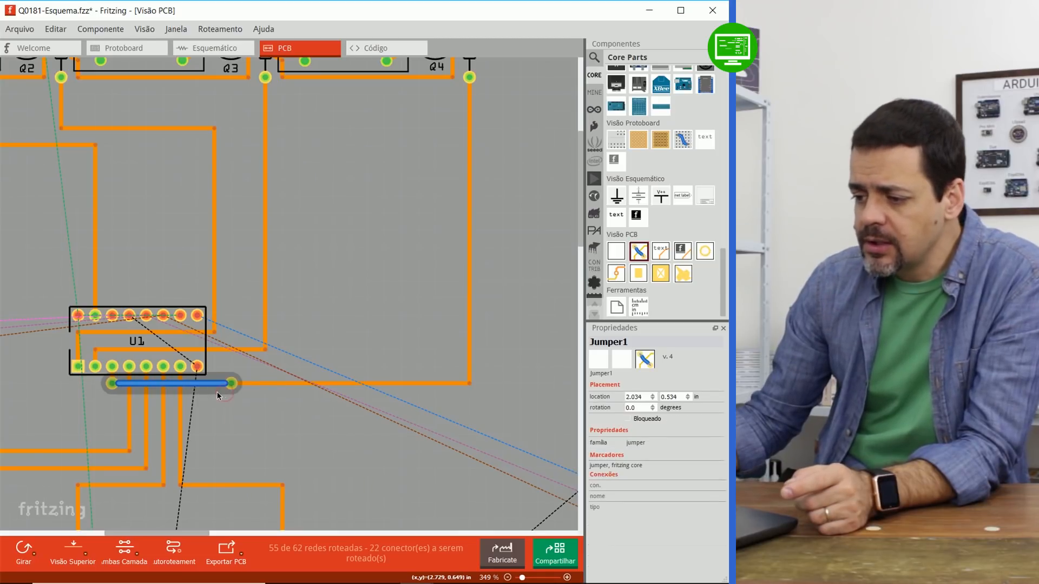
{"action": "left_click", "coordinate": [224, 407]}
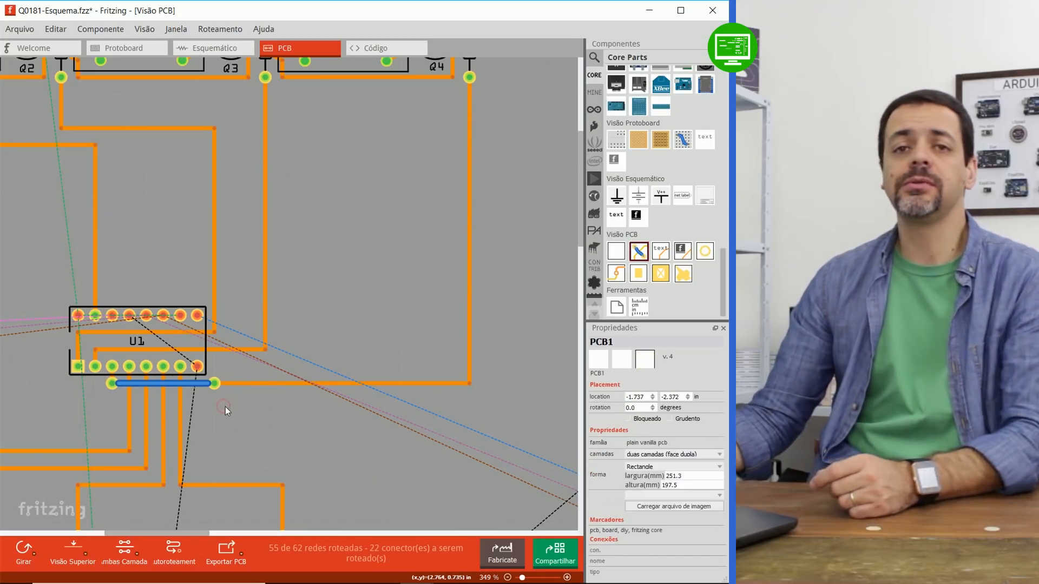
{"action": "scroll", "coordinate": [236, 398], "scroll_direction": "up", "scroll_amount": 2, "text": "ctrl"}
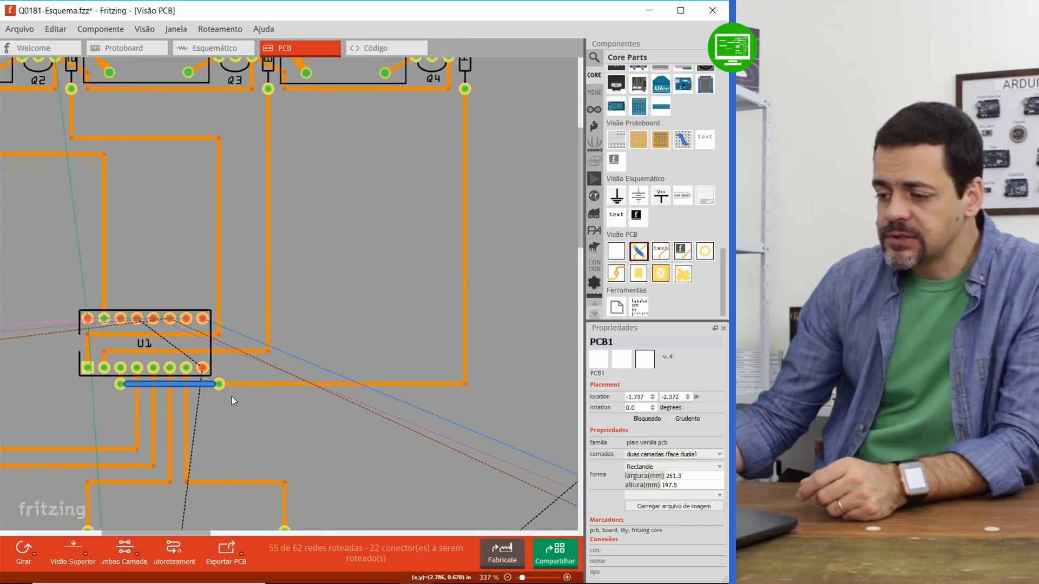
{"action": "scroll", "coordinate": [228, 398], "scroll_direction": "up", "scroll_amount": 3, "text": "ctrl"}
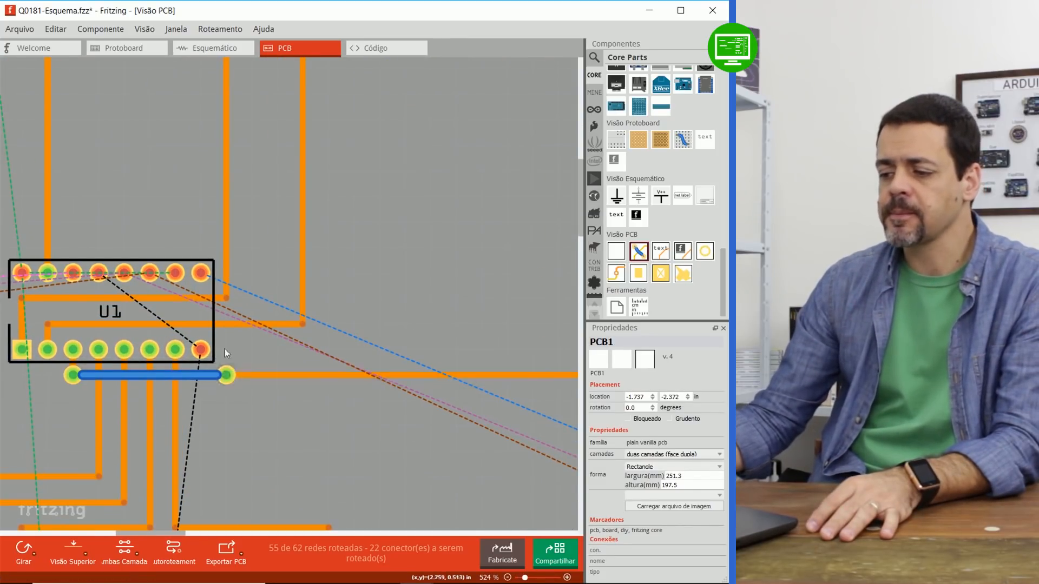
{"action": "scroll", "coordinate": [265, 451], "scroll_direction": "down", "scroll_amount": 3, "text": "ctrl"}
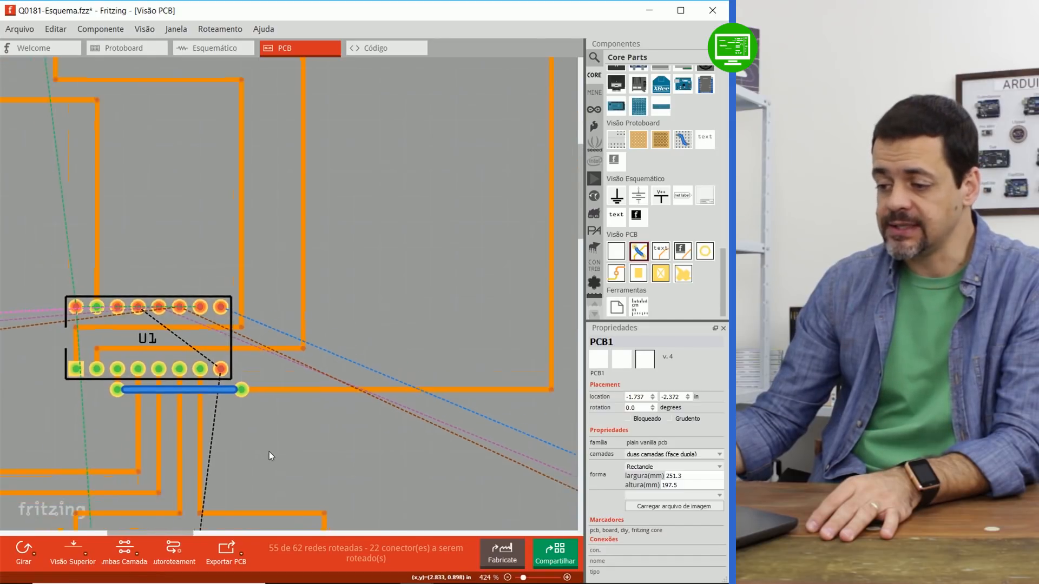
{"action": "scroll", "coordinate": [273, 445], "scroll_direction": "down", "scroll_amount": 3, "text": "ctrl"}
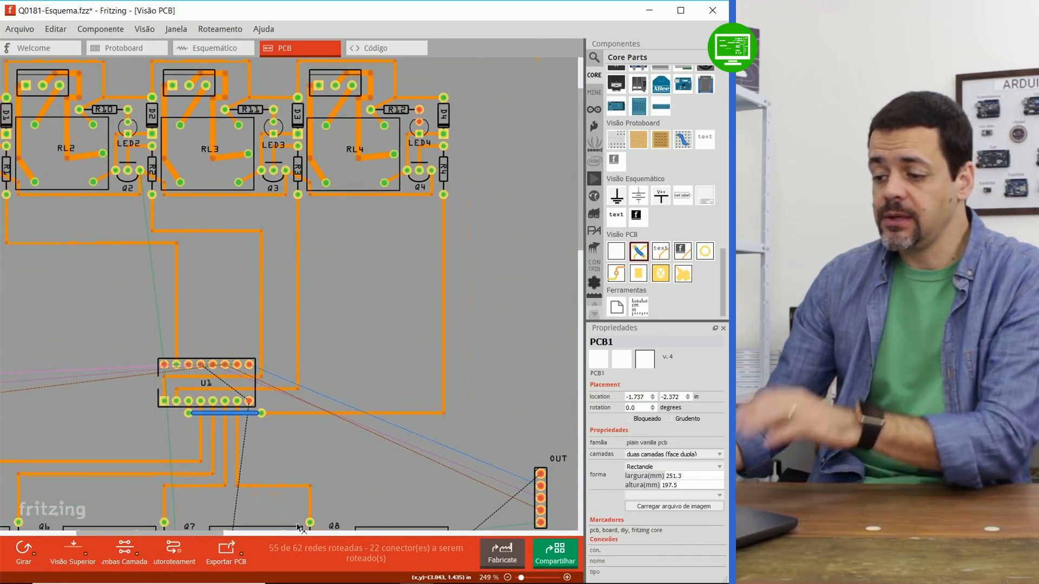
{"action": "left_click_drag", "start_coordinate": [211, 532], "coordinate": [183, 531]}
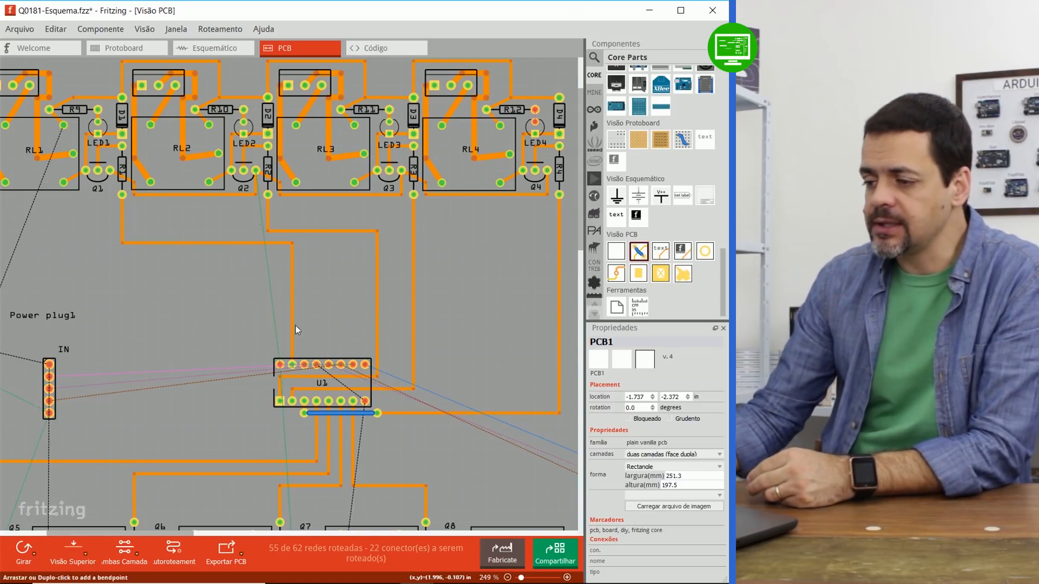
Lower the horizontal section of the trace between U1 and R7 to the resistor's upper pad and remove the leftover bend point
{"action": "scroll", "coordinate": [303, 321], "scroll_direction": "down", "scroll_amount": 2, "text": "ctrl"}
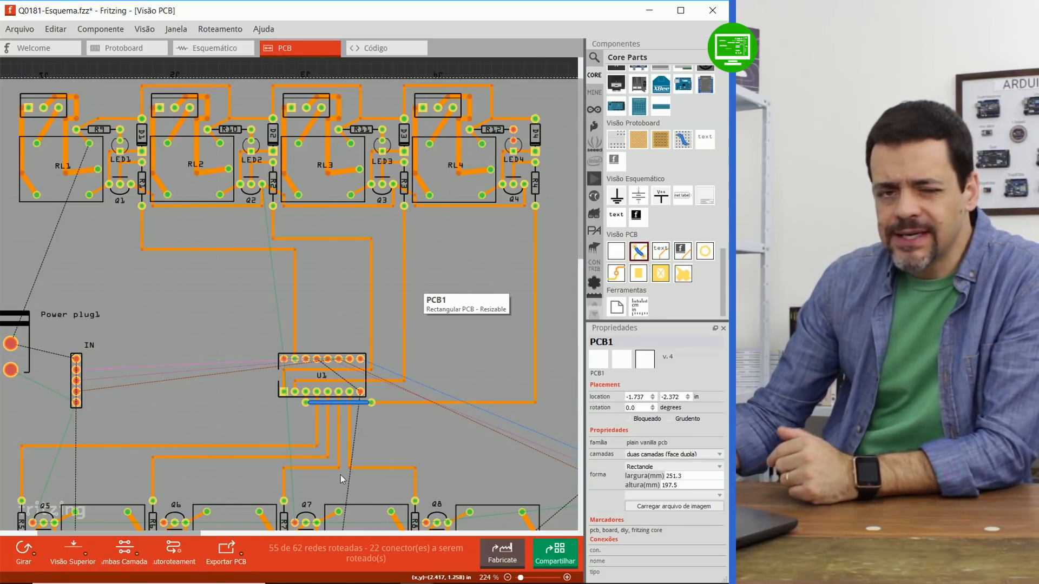
{"action": "scroll", "coordinate": [369, 466], "scroll_direction": "up", "scroll_amount": 2, "text": "ctrl"}
{"action": "scroll", "coordinate": [370, 463], "scroll_direction": "up", "scroll_amount": 3, "text": "ctrl"}
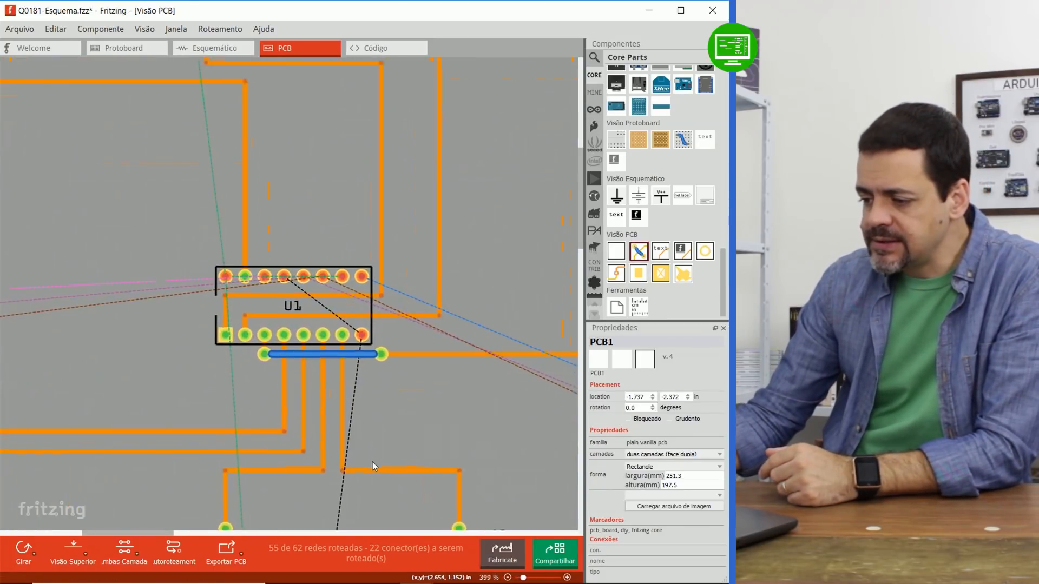
{"action": "left_click", "coordinate": [577, 233]}
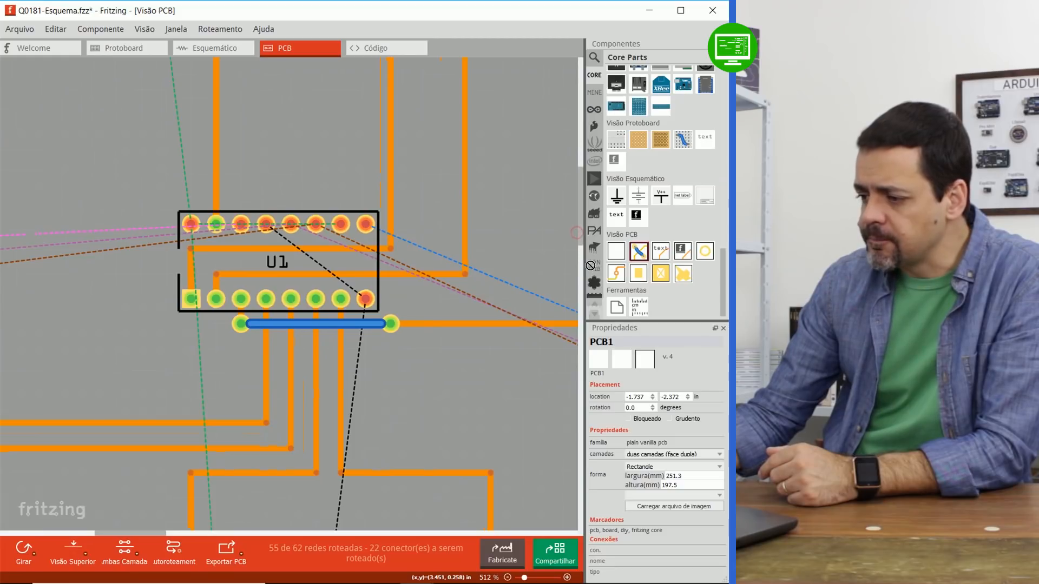
{"action": "scroll", "coordinate": [582, 232], "scroll_direction": "down", "scroll_amount": 3}
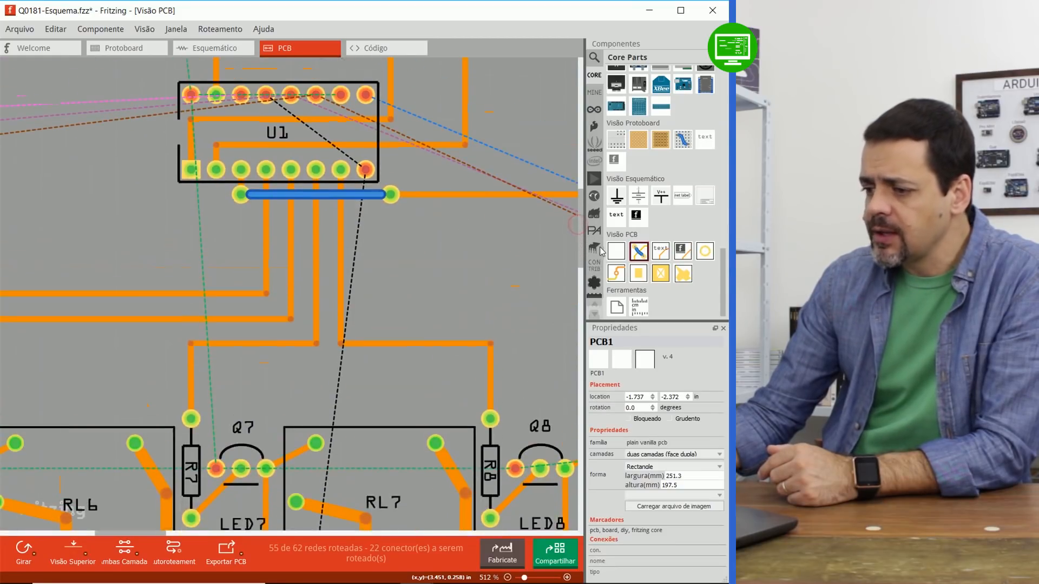
{"action": "left_click", "coordinate": [258, 347]}
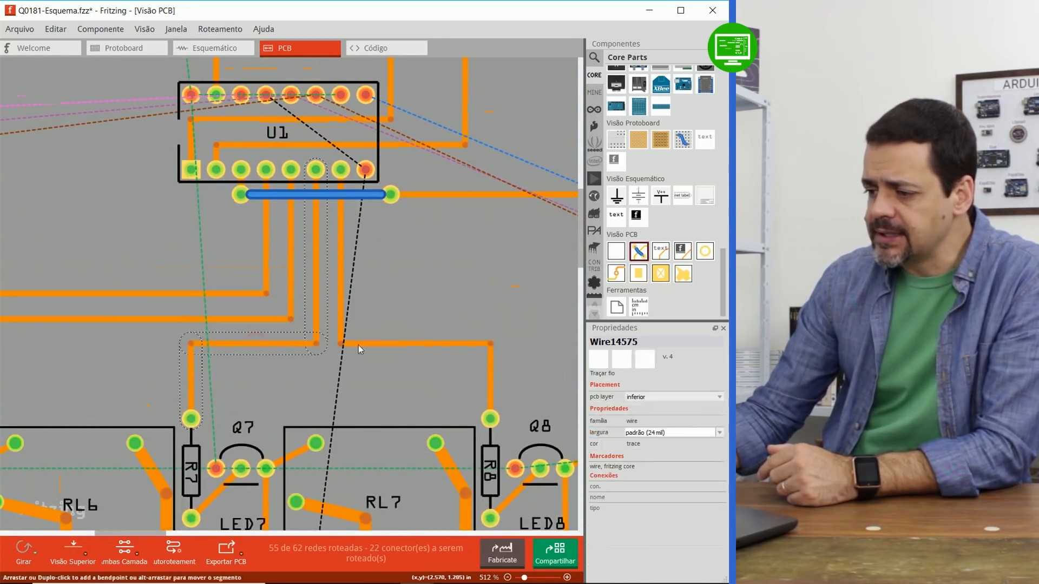
{"action": "left_click", "coordinate": [400, 352]}
{"action": "left_click", "coordinate": [398, 346]}
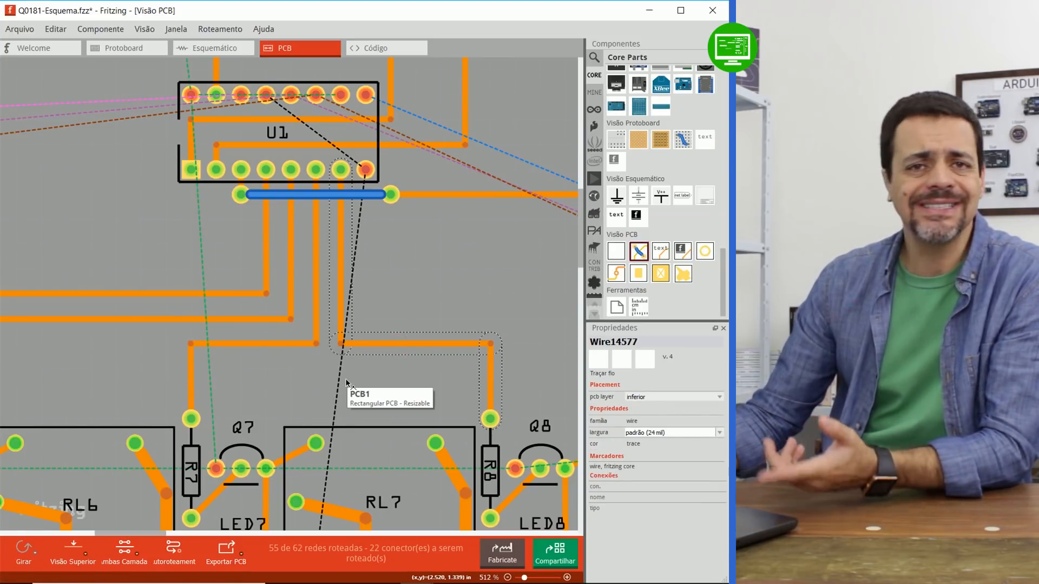
{"action": "left_click_drag", "start_coordinate": [204, 353], "coordinate": [305, 424]}
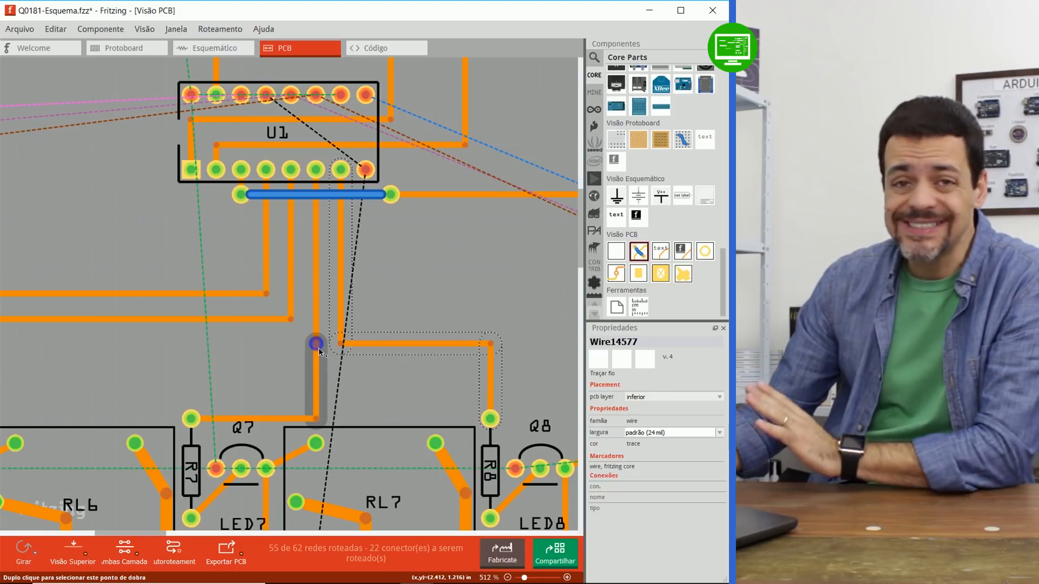
{"action": "right_click", "coordinate": [318, 351]}
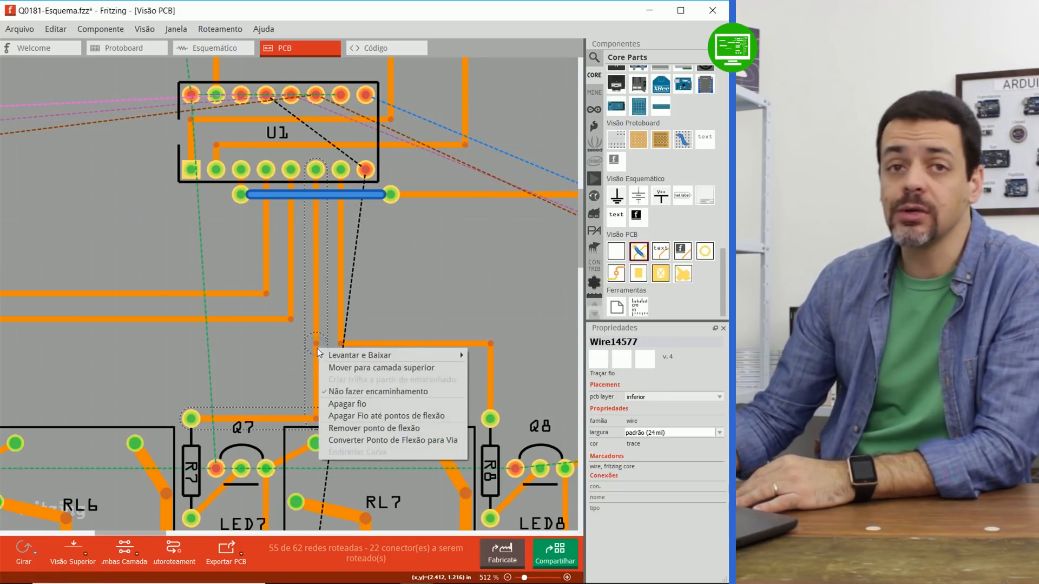
{"action": "left_click", "coordinate": [363, 430]}
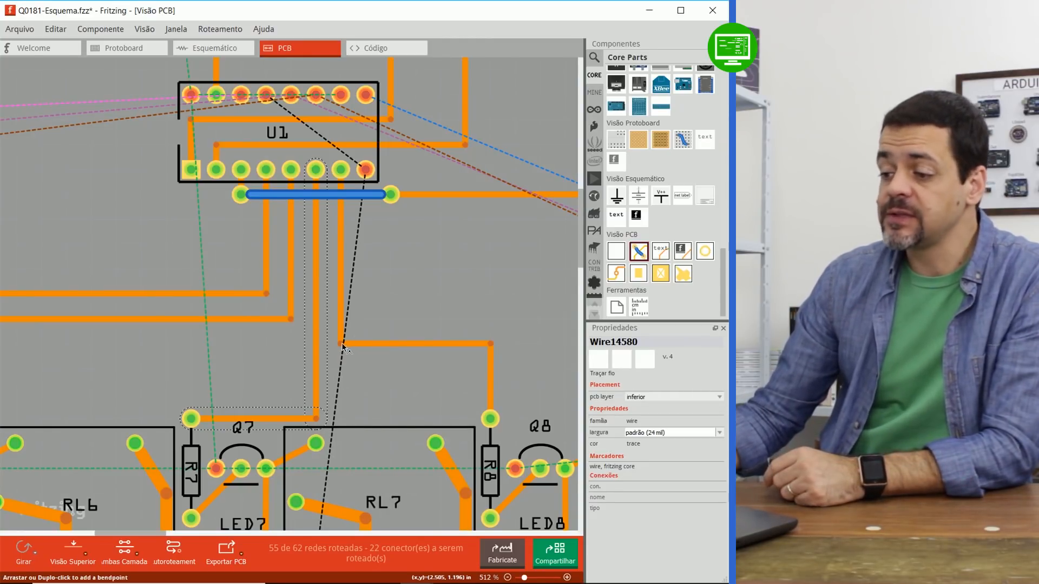
Lower the horizontal section of the trace between U1 and R8 to the resistor's upper pad and try to remove its leftover bend point
{"action": "mouse_move", "coordinate": [488, 345]}
{"action": "left_mouse_down"}
{"action": "mouse_move", "coordinate": [488, 418]}
{"action": "mouse_move", "coordinate": [333, 416]}
{"action": "left_mouse_up"}
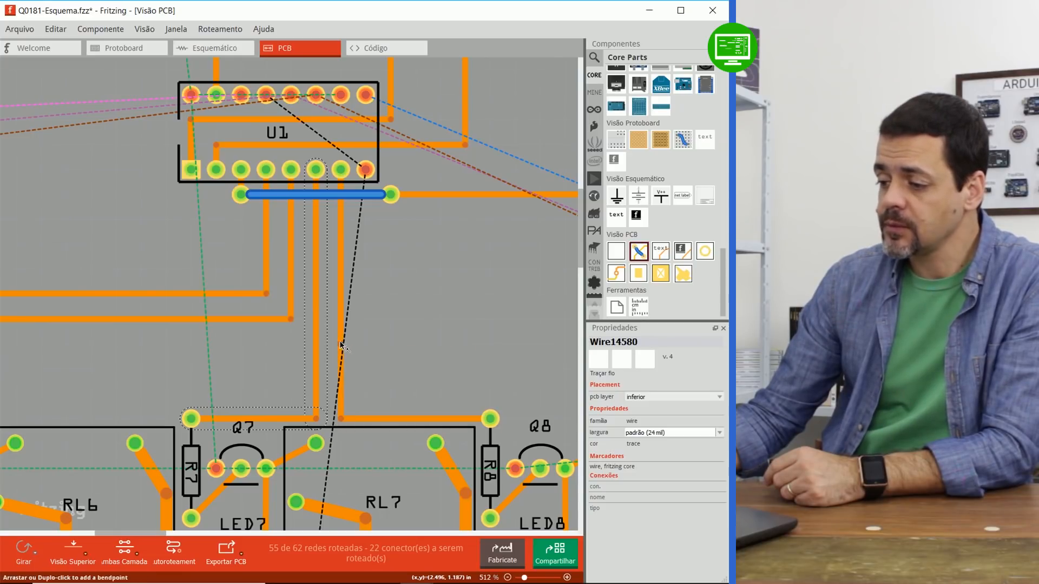
{"action": "right_click", "coordinate": [336, 344]}
{"action": "left_click", "coordinate": [335, 344]}
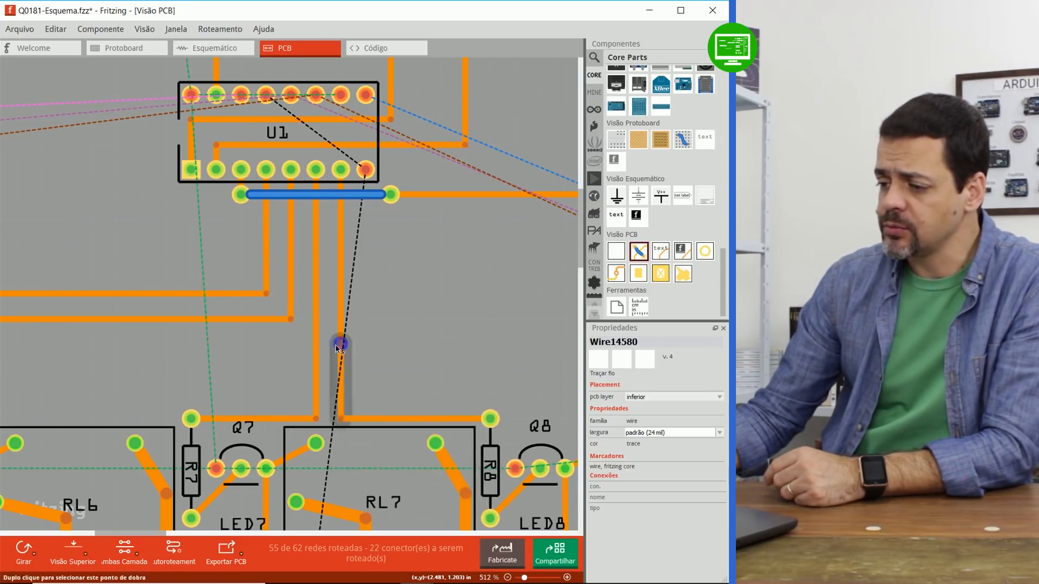
{"action": "right_click", "coordinate": [339, 349]}
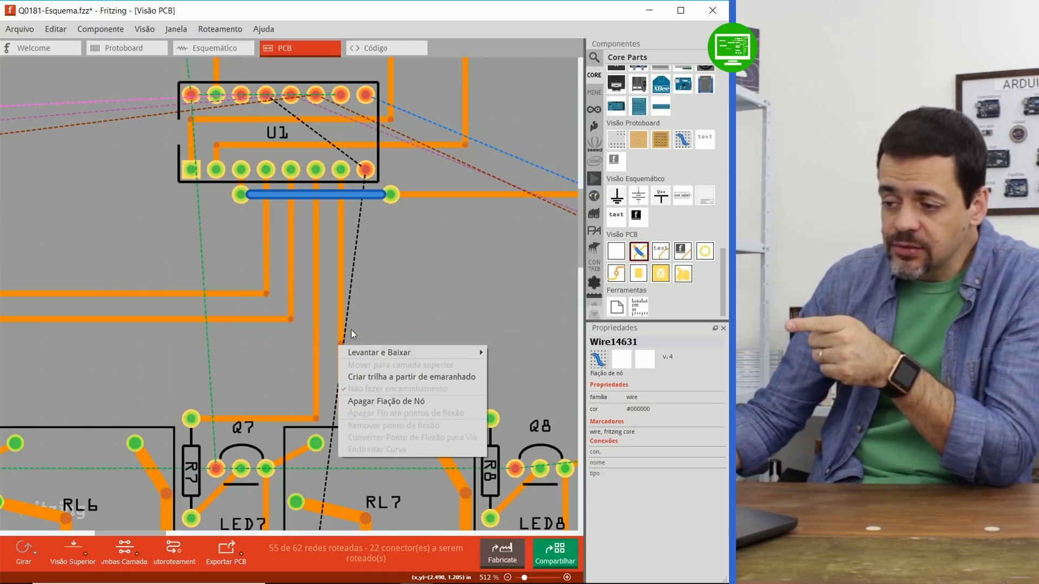
{"action": "left_click", "coordinate": [379, 327]}
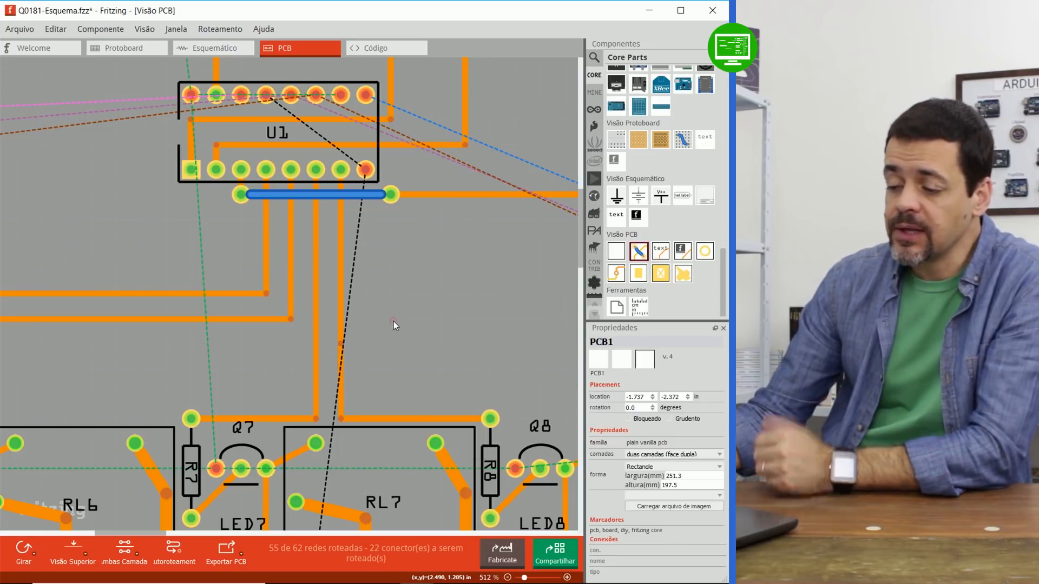
Bend the crossing ratsnest line aside, remove the R8 trace's leftover bend point, and delete the trace this created from U1's last lower pin
{"action": "left_click_drag", "start_coordinate": [351, 253], "coordinate": [516, 294]}
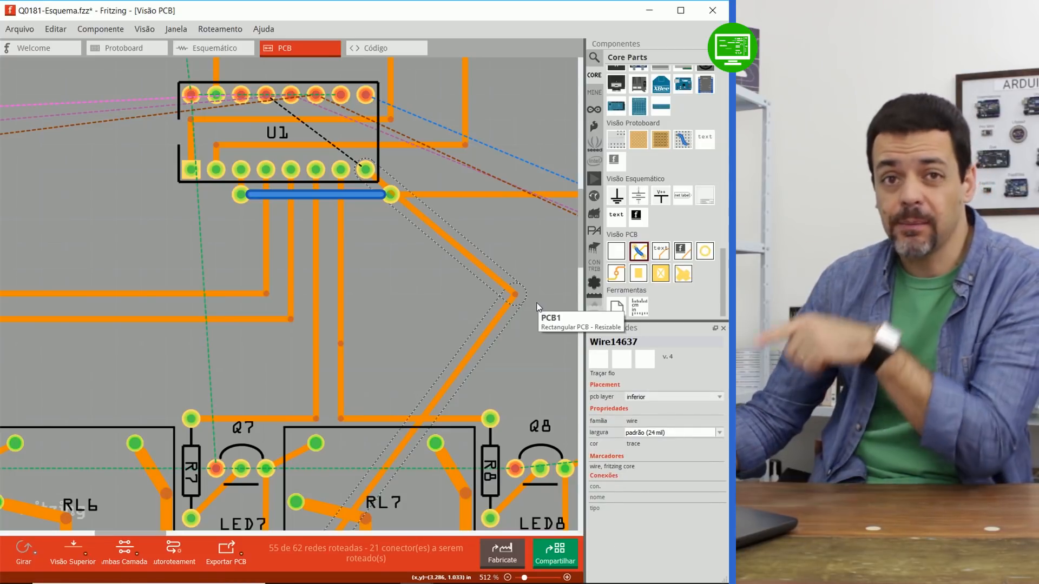
{"action": "right_click", "coordinate": [339, 343]}
{"action": "left_click", "coordinate": [375, 422]}
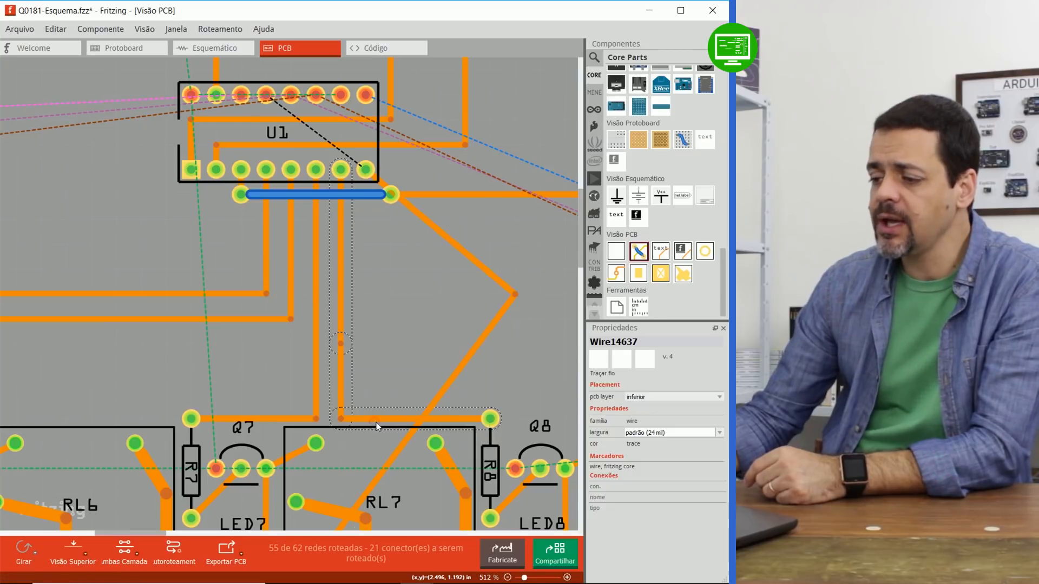
{"action": "left_click", "coordinate": [488, 273]}
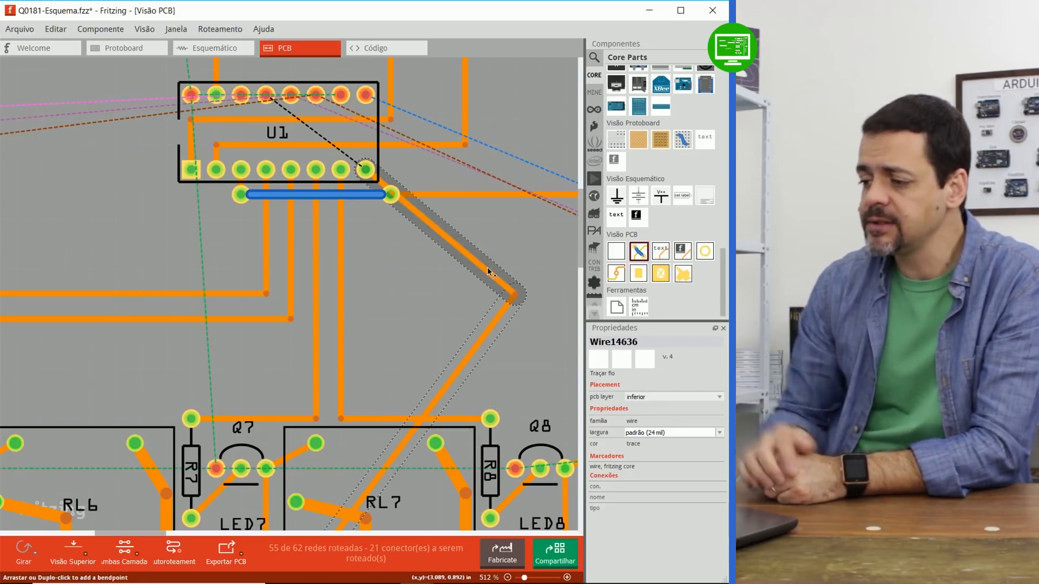
{"action": "key", "text": "Delete"}
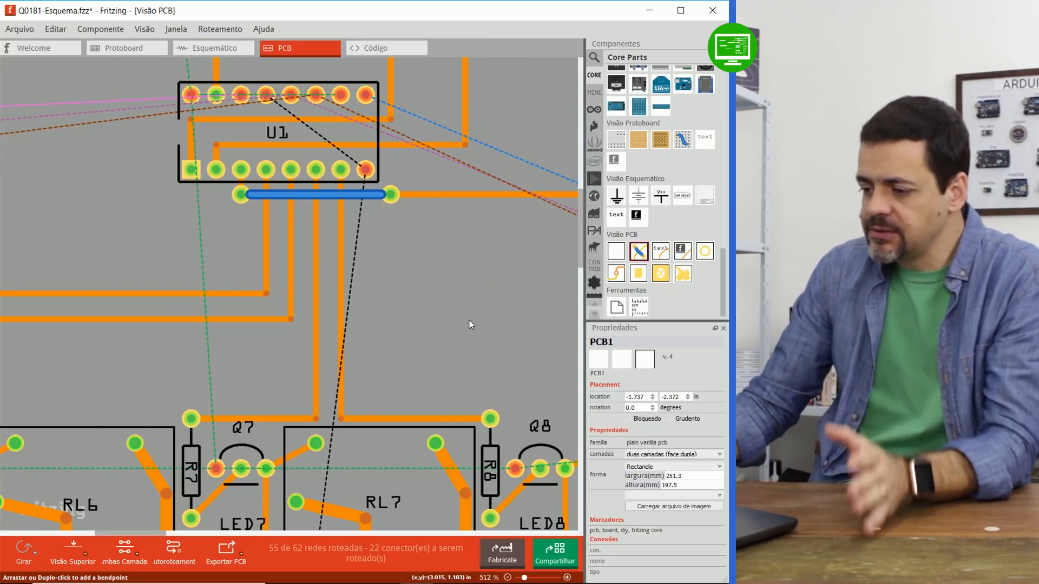
Lower the R6 trace to its resistor's upper pad and add a diagonal jog that carries it over R7's pad
{"action": "scroll", "coordinate": [447, 337], "scroll_direction": "down", "scroll_amount": 1, "text": "ctrl"}
{"action": "scroll", "coordinate": [444, 327], "scroll_direction": "down", "scroll_amount": 3, "text": "ctrl"}
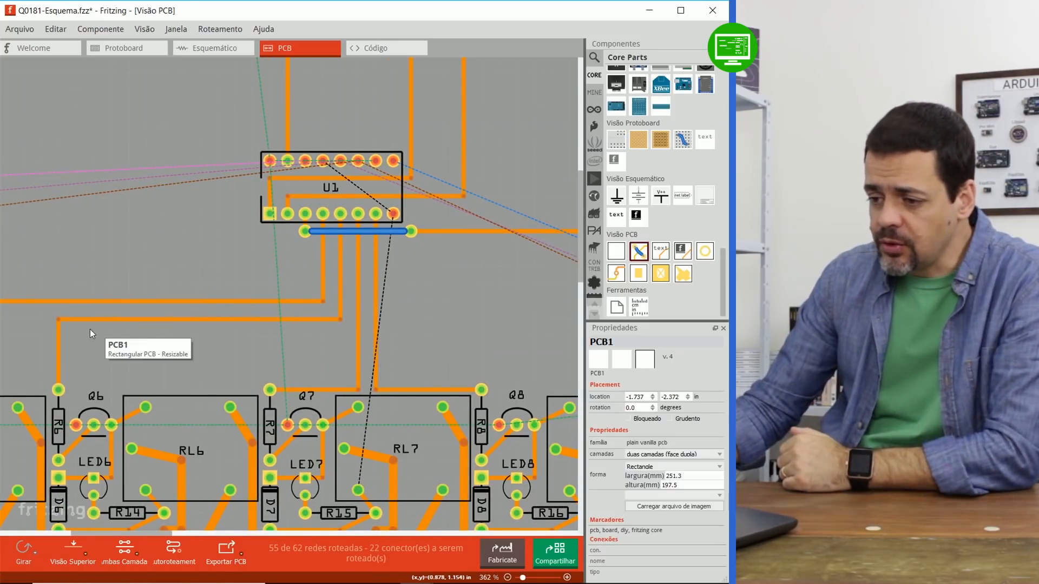
{"action": "left_click_drag", "start_coordinate": [140, 535], "coordinate": [126, 537]}
{"action": "mouse_move", "coordinate": [123, 532]}
{"action": "left_mouse_down"}
{"action": "mouse_move", "coordinate": [108, 528]}
{"action": "mouse_move", "coordinate": [131, 530]}
{"action": "left_mouse_up"}
{"action": "mouse_move", "coordinate": [112, 320]}
{"action": "left_mouse_down"}
{"action": "mouse_move", "coordinate": [112, 354]}
{"action": "mouse_move", "coordinate": [265, 394]}
{"action": "mouse_move", "coordinate": [305, 397]}
{"action": "mouse_move", "coordinate": [330, 377]}
{"action": "left_mouse_up"}
{"action": "mouse_move", "coordinate": [394, 322]}
{"action": "left_mouse_down"}
{"action": "mouse_move", "coordinate": [394, 372]}
{"action": "mouse_move", "coordinate": [323, 381]}
{"action": "left_mouse_up"}
{"action": "left_click", "coordinate": [315, 320]}
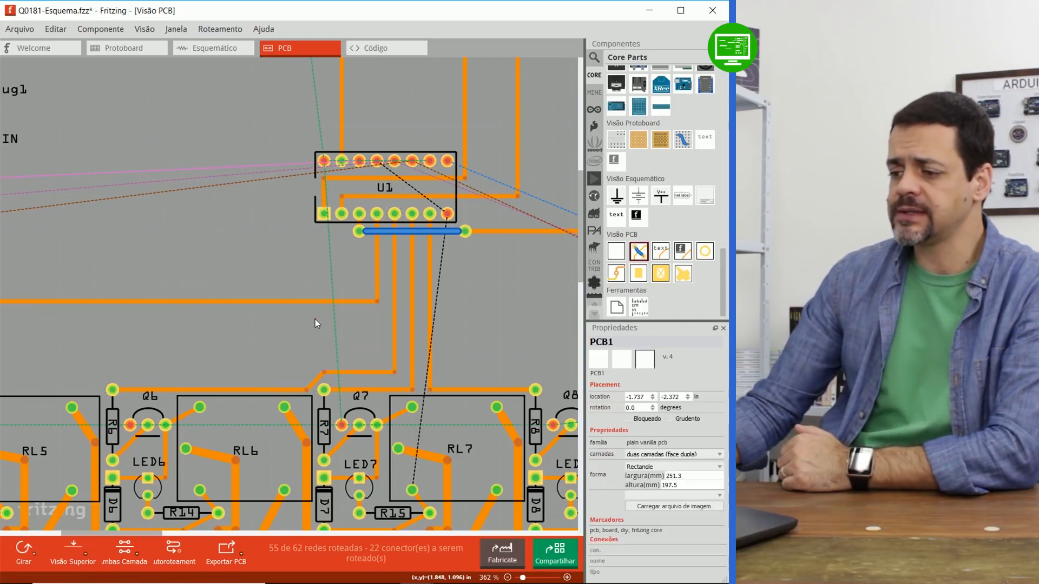
Lower the R5 trace to run just above the R6 trace, with a matching diagonal jog near R7
{"action": "scroll", "coordinate": [323, 389], "scroll_direction": "up", "scroll_amount": 3, "text": "ctrl"}
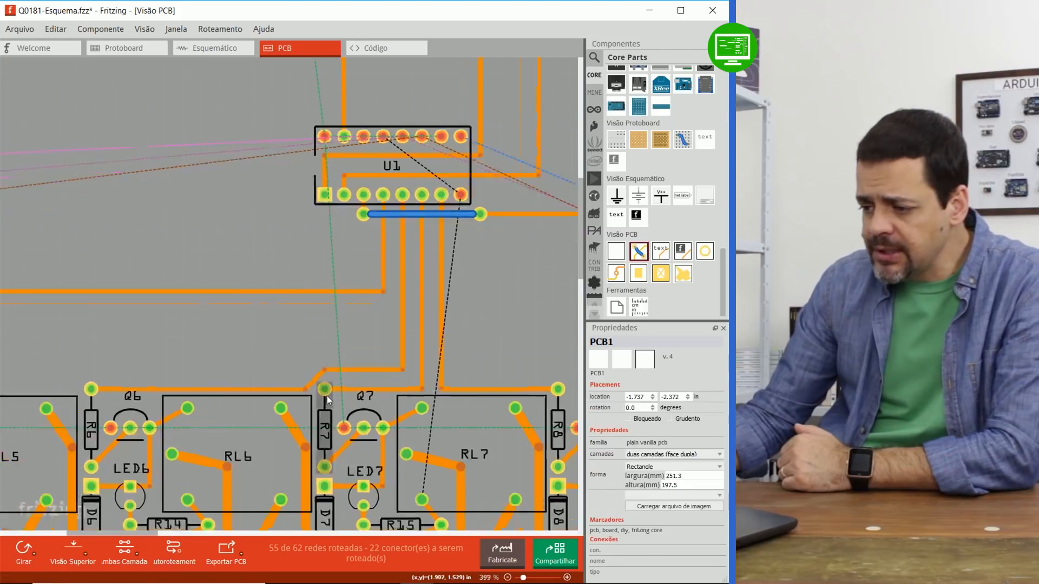
{"action": "scroll", "coordinate": [332, 393], "scroll_direction": "up", "scroll_amount": 1, "text": "ctrl"}
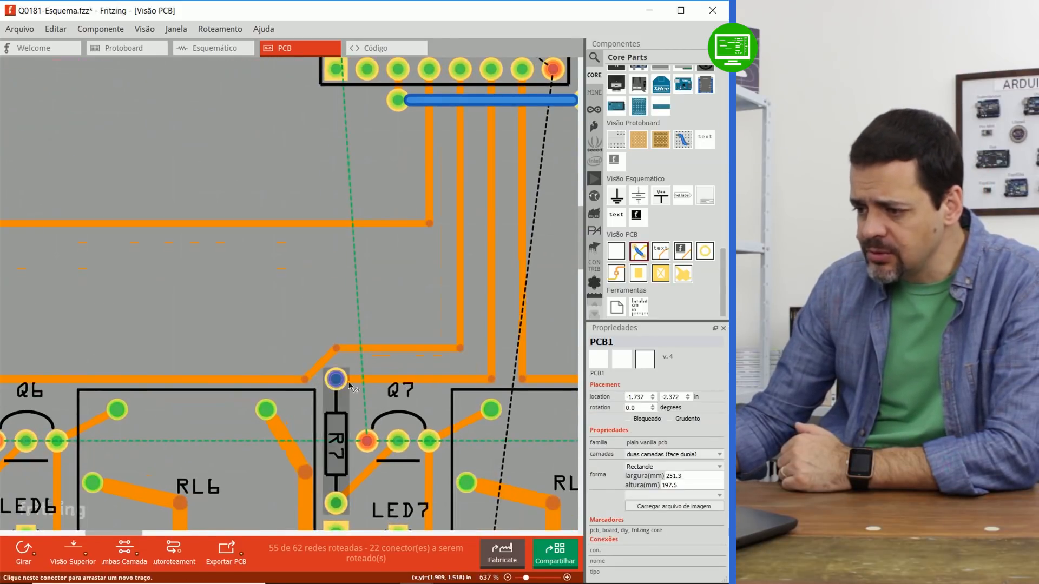
{"action": "scroll", "coordinate": [242, 286], "scroll_direction": "down", "scroll_amount": 3, "text": "ctrl"}
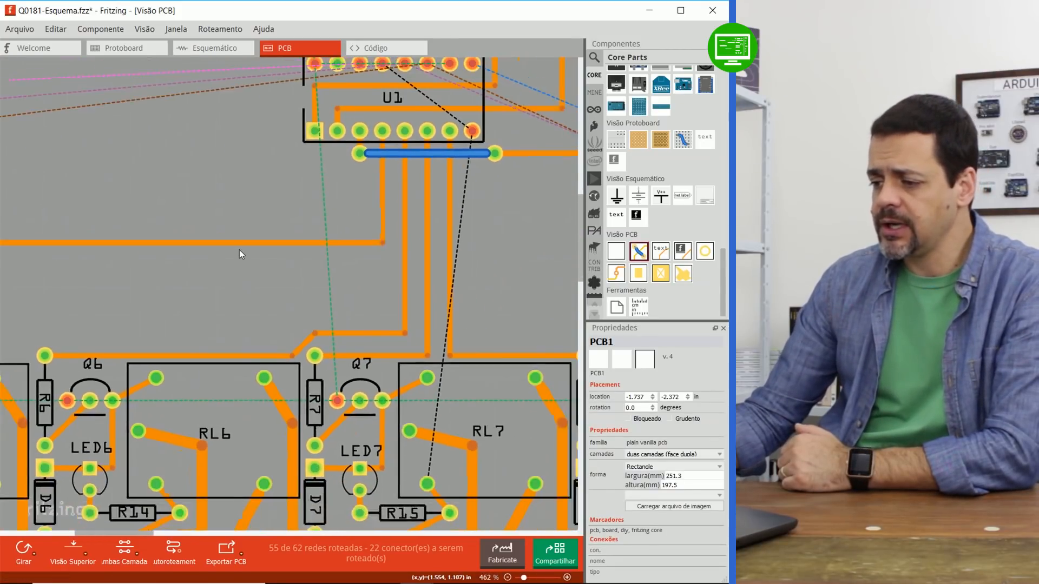
{"action": "scroll", "coordinate": [238, 255], "scroll_direction": "down", "scroll_amount": 2, "text": "ctrl"}
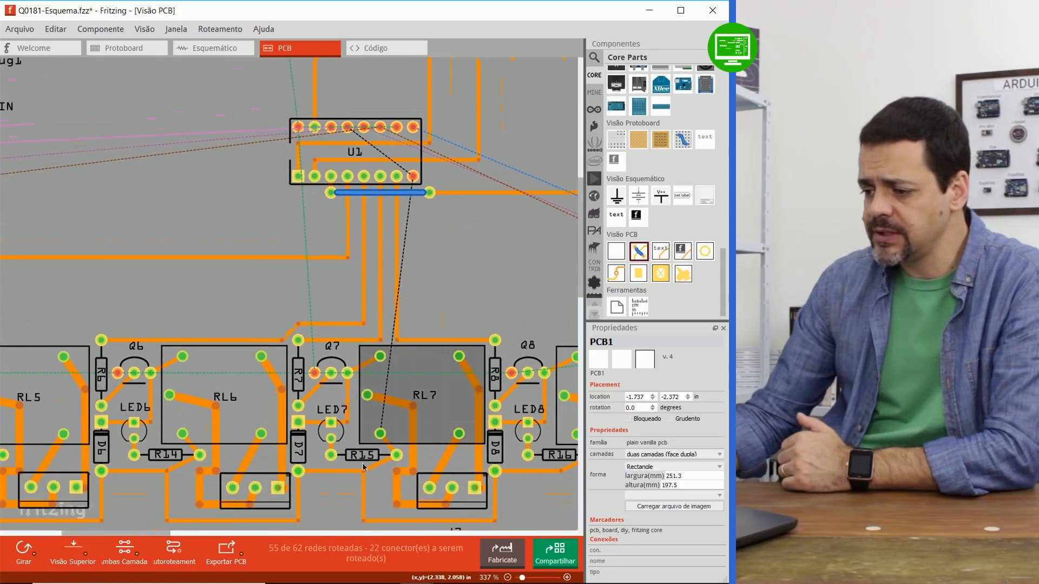
{"action": "left_click_drag", "start_coordinate": [346, 257], "coordinate": [347, 306]}
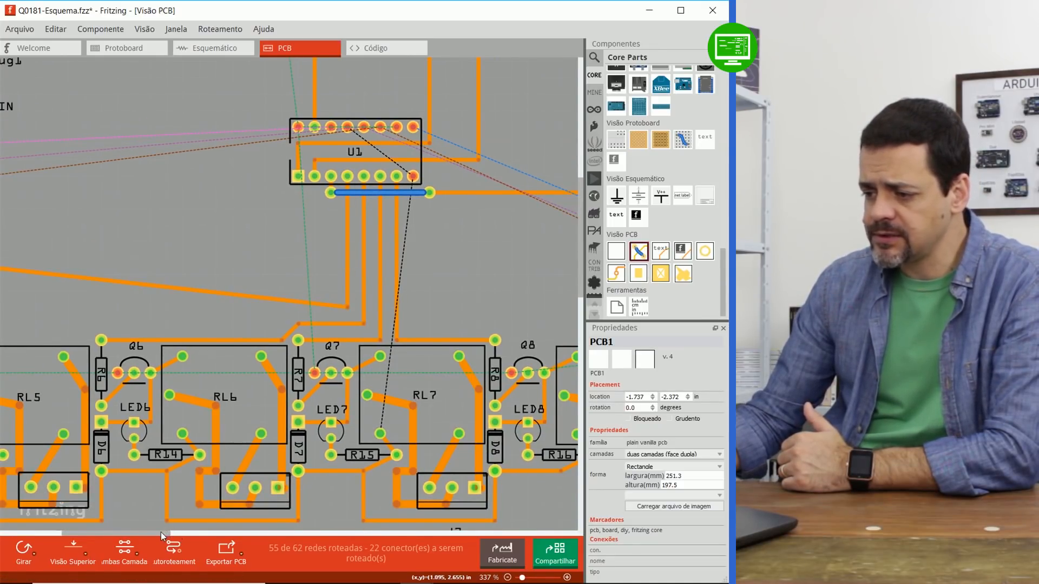
{"action": "left_click_drag", "start_coordinate": [161, 531], "coordinate": [135, 532]}
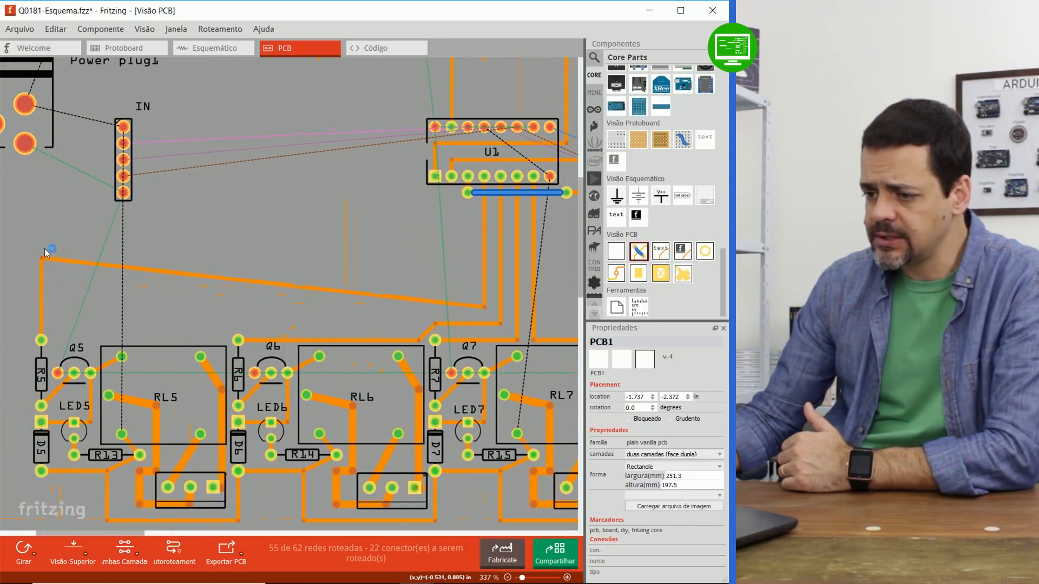
{"action": "left_click_drag", "start_coordinate": [42, 259], "coordinate": [57, 310]}
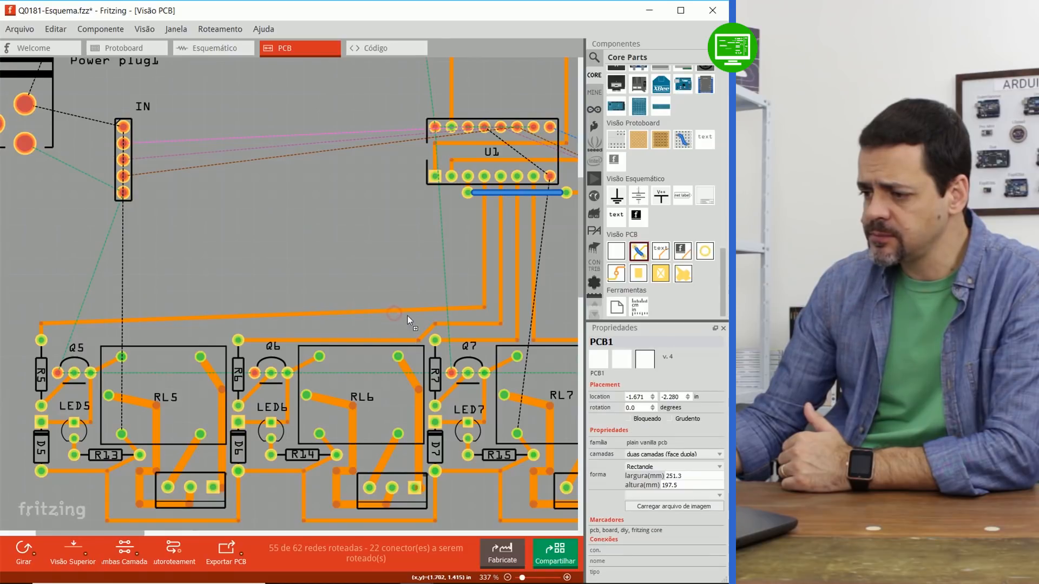
{"action": "mouse_move", "coordinate": [408, 312]}
{"action": "left_mouse_down"}
{"action": "mouse_move", "coordinate": [402, 323]}
{"action": "mouse_move", "coordinate": [419, 307]}
{"action": "left_mouse_up"}
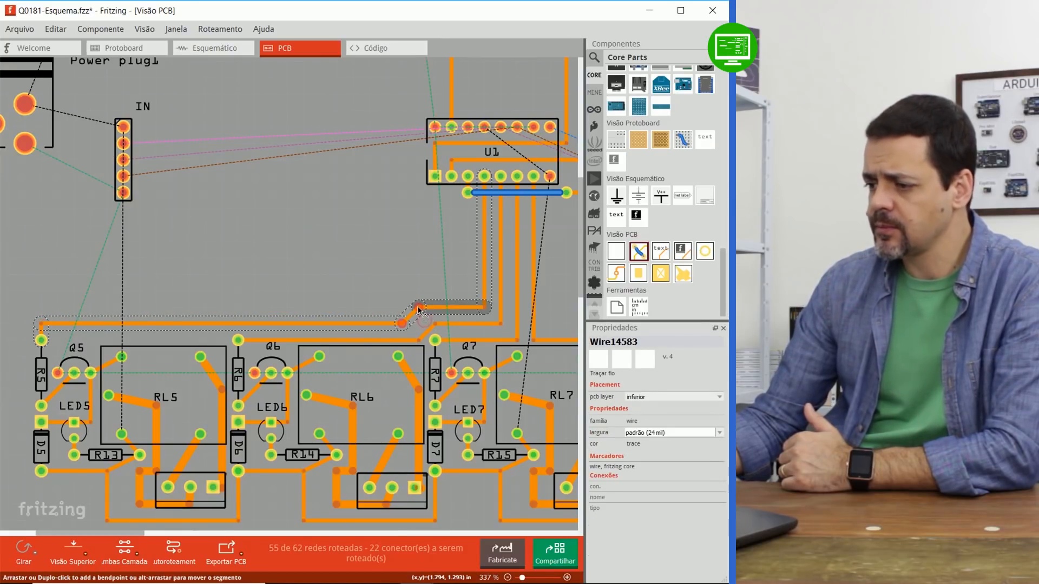
{"action": "left_click", "coordinate": [397, 278]}
{"action": "left_click", "coordinate": [382, 283]}
Move the jumper below U1 down close to the R5 trace and align the corner of the Q4 resistor trace horizontally with it
{"action": "scroll", "coordinate": [303, 279], "scroll_direction": "down", "scroll_amount": 5}
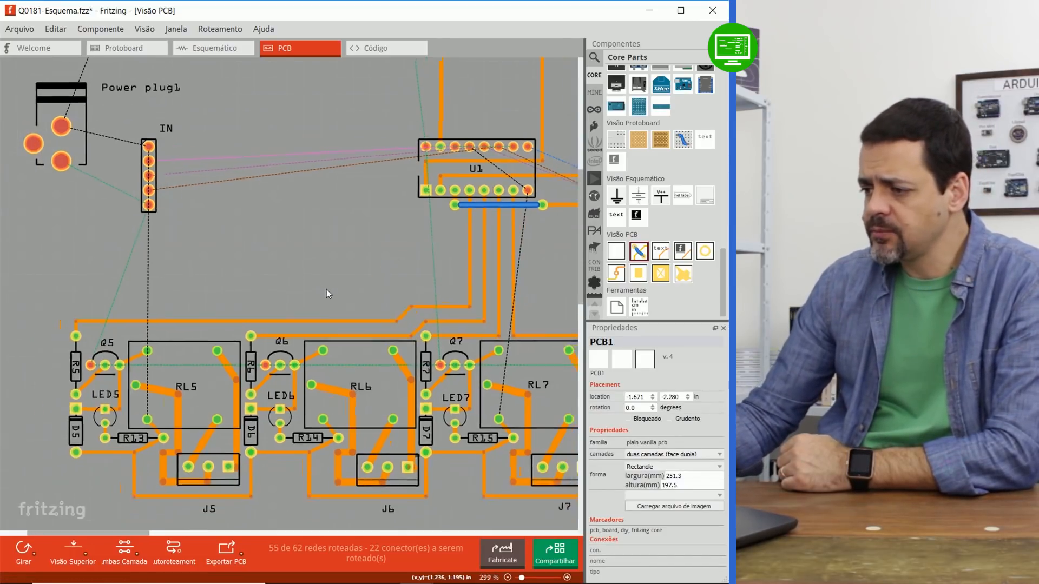
{"action": "scroll", "coordinate": [338, 275], "scroll_direction": "down", "scroll_amount": 1}
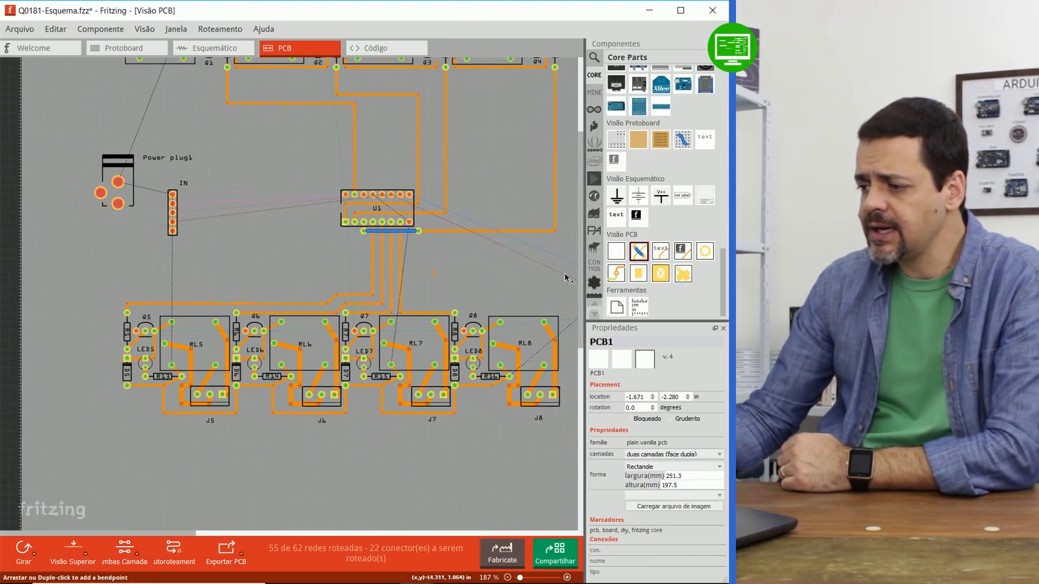
{"action": "scroll", "coordinate": [581, 287], "scroll_direction": "up", "scroll_amount": 3}
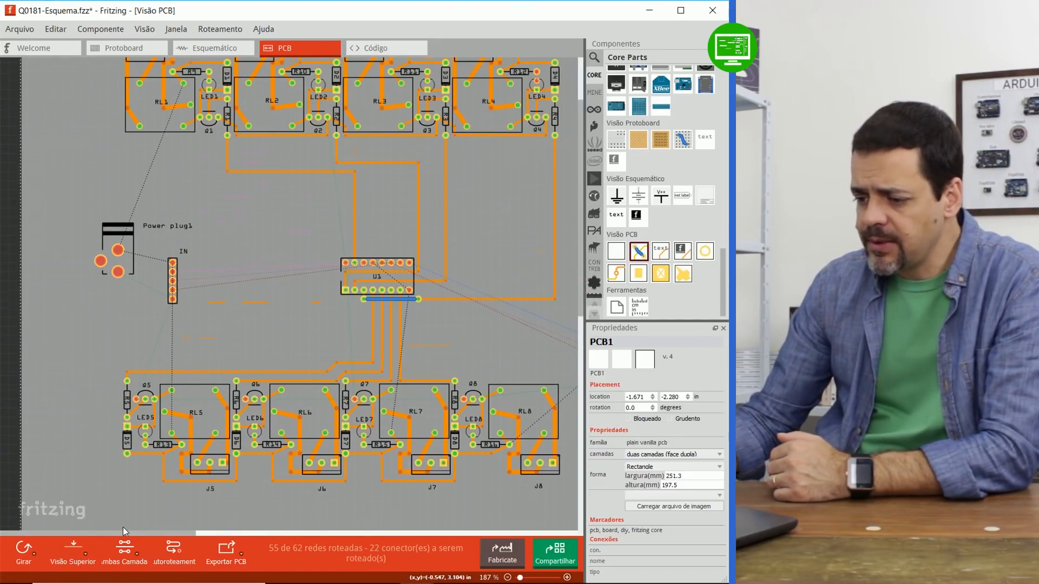
{"action": "left_click_drag", "start_coordinate": [127, 533], "coordinate": [170, 535]}
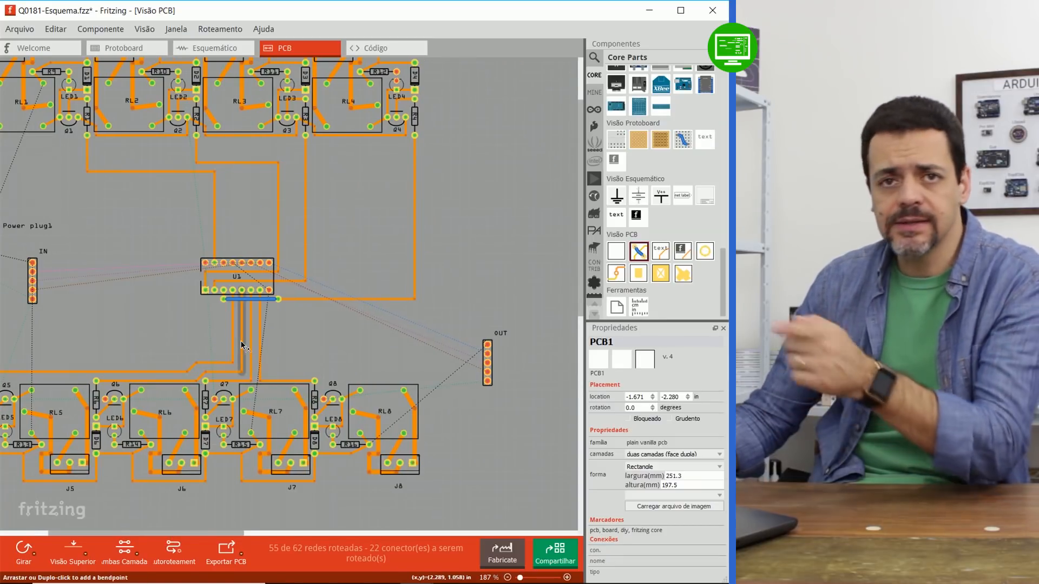
{"action": "scroll", "coordinate": [294, 320], "scroll_direction": "up", "scroll_amount": 5}
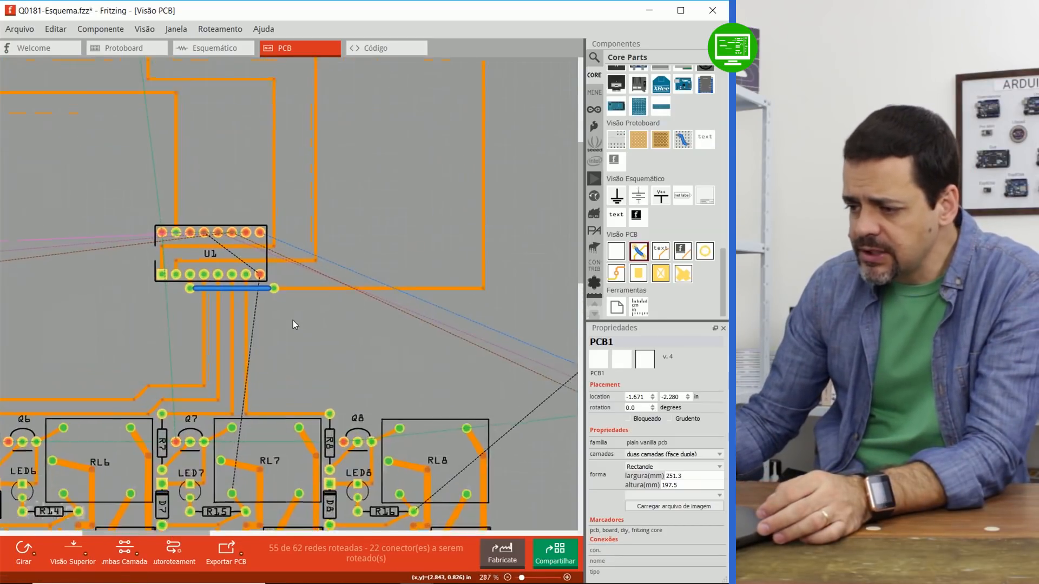
{"action": "left_click", "coordinate": [250, 292]}
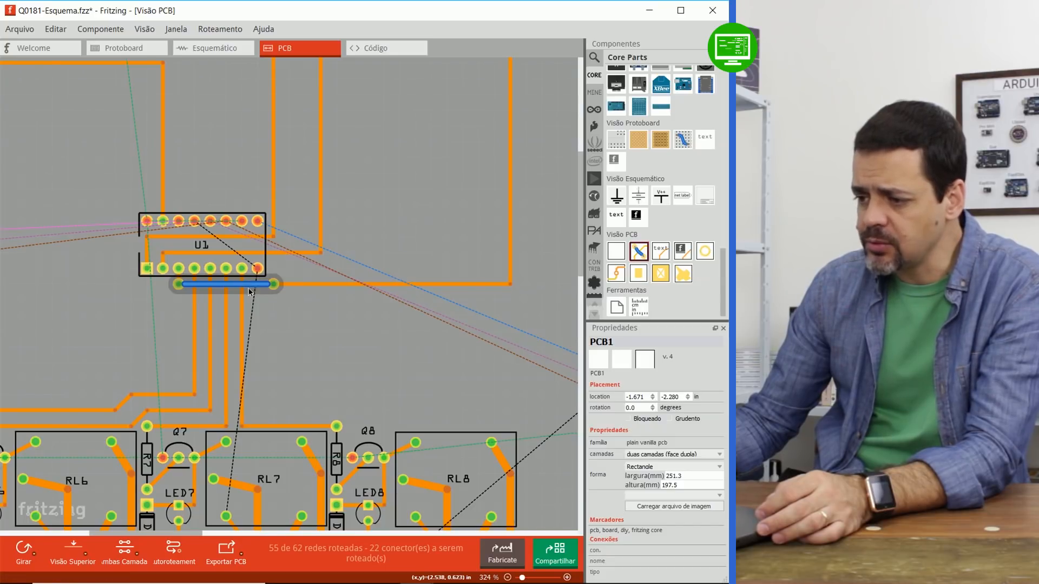
{"action": "left_click_drag", "start_coordinate": [249, 292], "coordinate": [249, 383]}
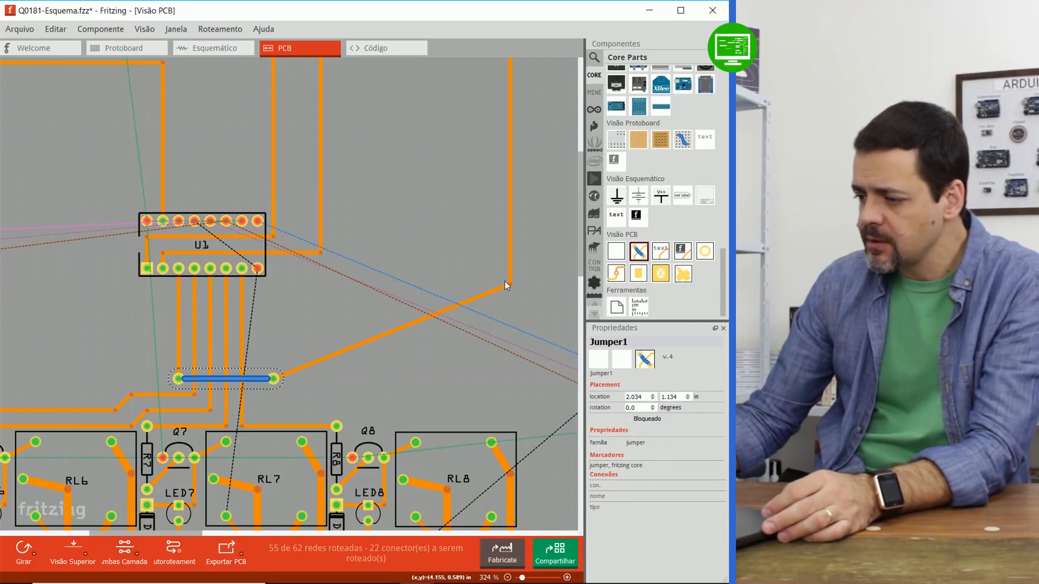
{"action": "left_click_drag", "start_coordinate": [510, 284], "coordinate": [510, 379]}
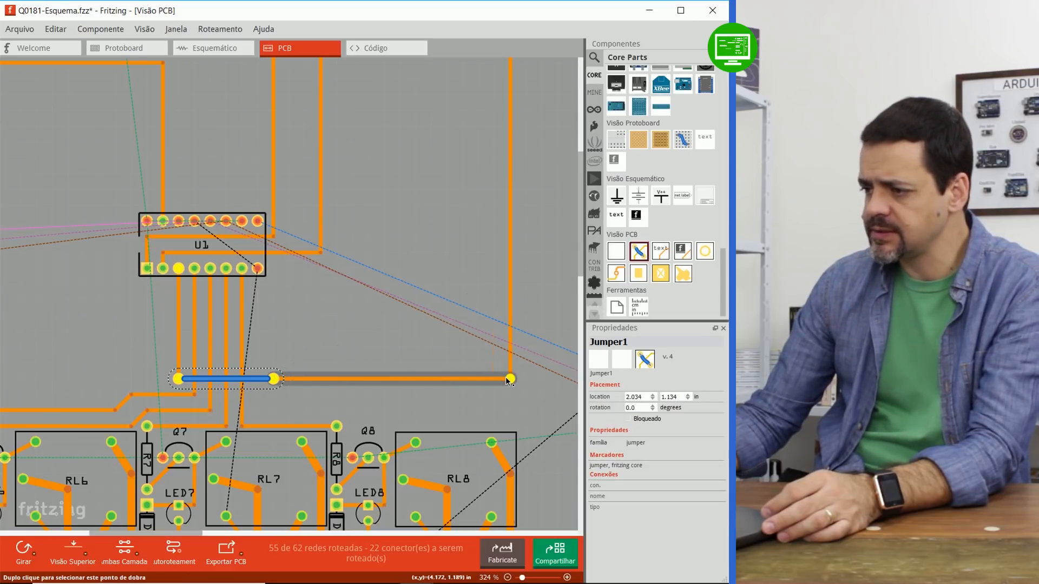
Move U1 down to just above the jumper and lower the bends of the Q2 and Q3 resistor traces to run horizontally between its pin rows
{"action": "left_click", "coordinate": [336, 317]}
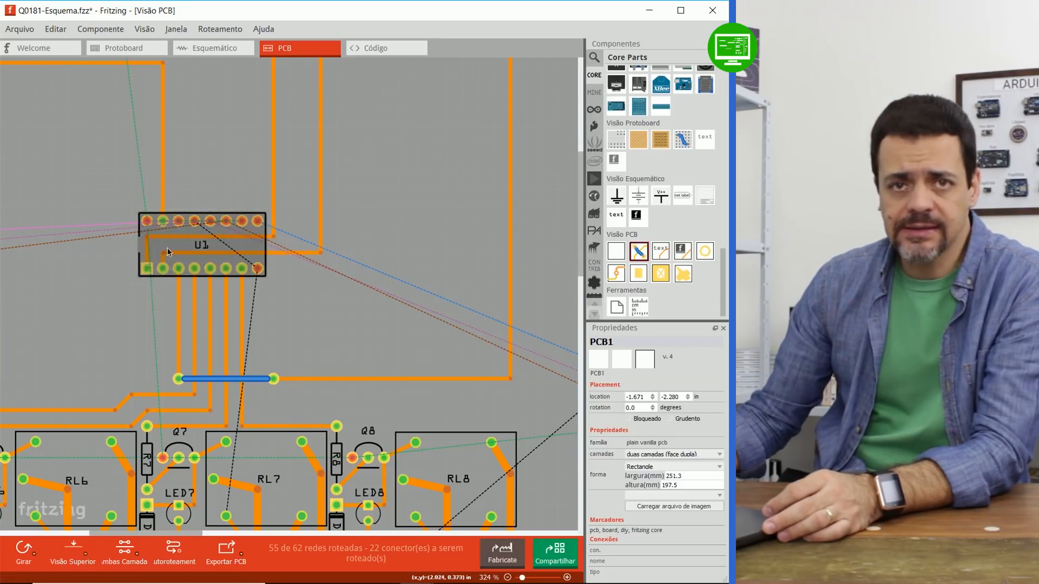
{"action": "left_click_drag", "start_coordinate": [159, 250], "coordinate": [165, 335]}
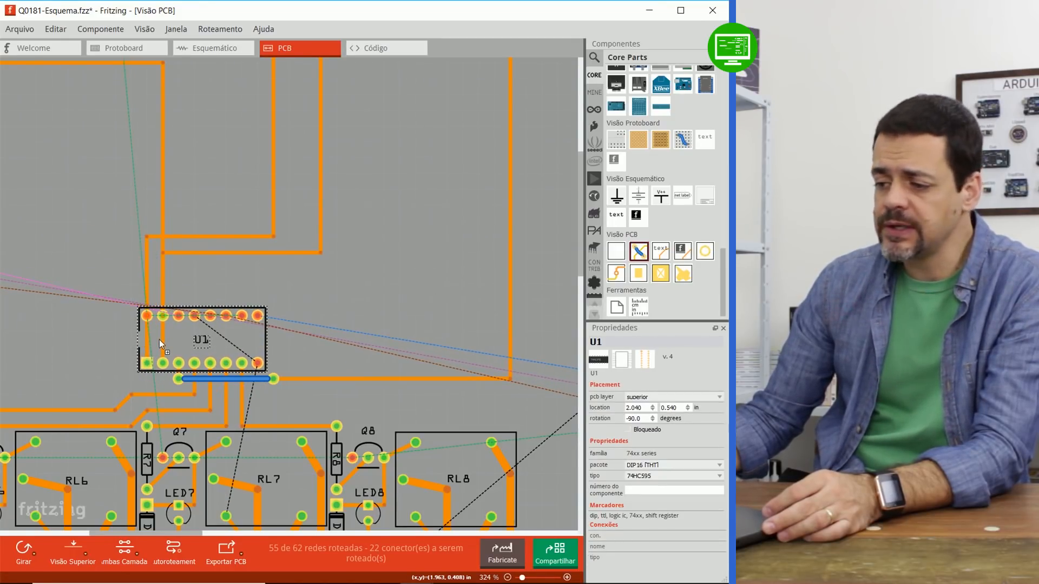
{"action": "mouse_move", "coordinate": [163, 254]}
{"action": "left_mouse_down"}
{"action": "mouse_move", "coordinate": [186, 285]}
{"action": "mouse_move", "coordinate": [225, 284]}
{"action": "mouse_move", "coordinate": [166, 348]}
{"action": "left_mouse_up"}
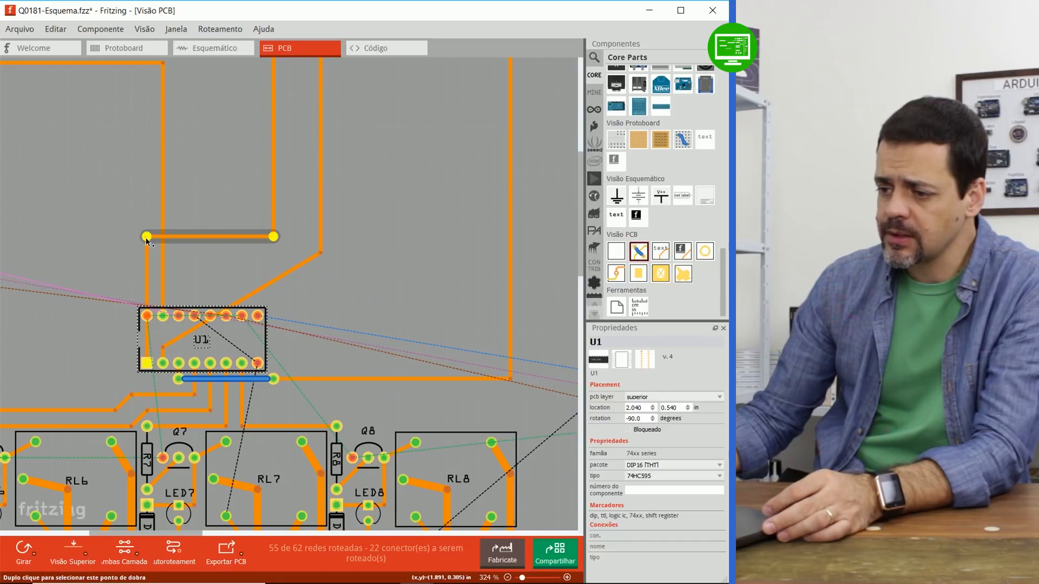
{"action": "left_click_drag", "start_coordinate": [146, 241], "coordinate": [144, 271]}
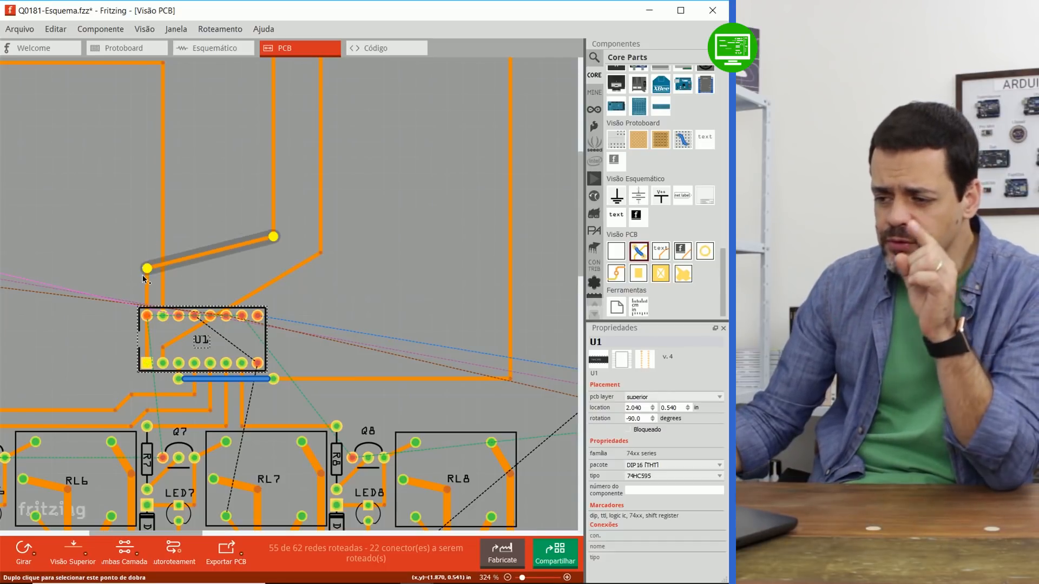
{"action": "left_click_drag", "start_coordinate": [143, 276], "coordinate": [146, 322]}
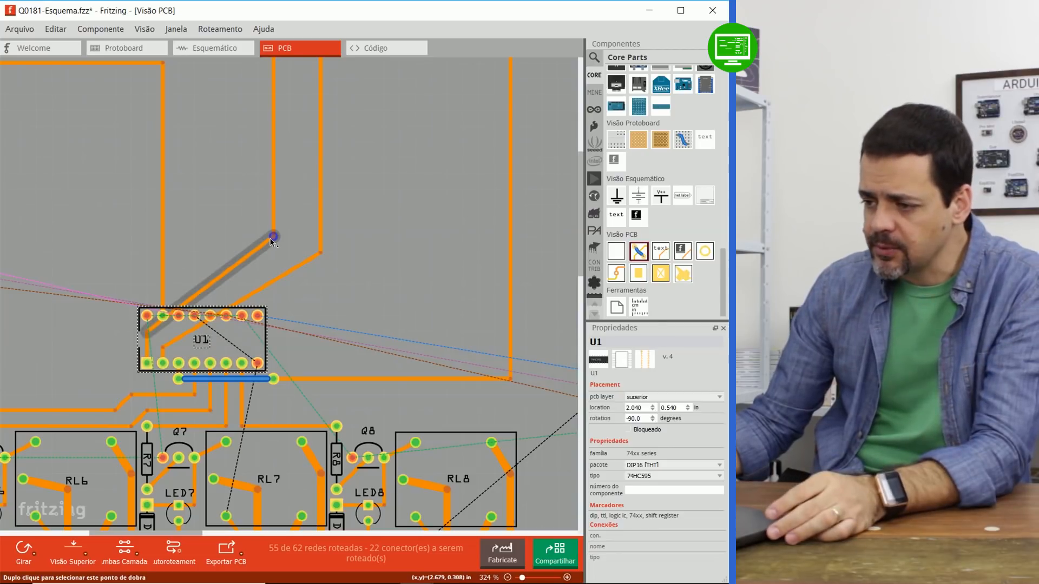
{"action": "left_click_drag", "start_coordinate": [272, 238], "coordinate": [320, 254]}
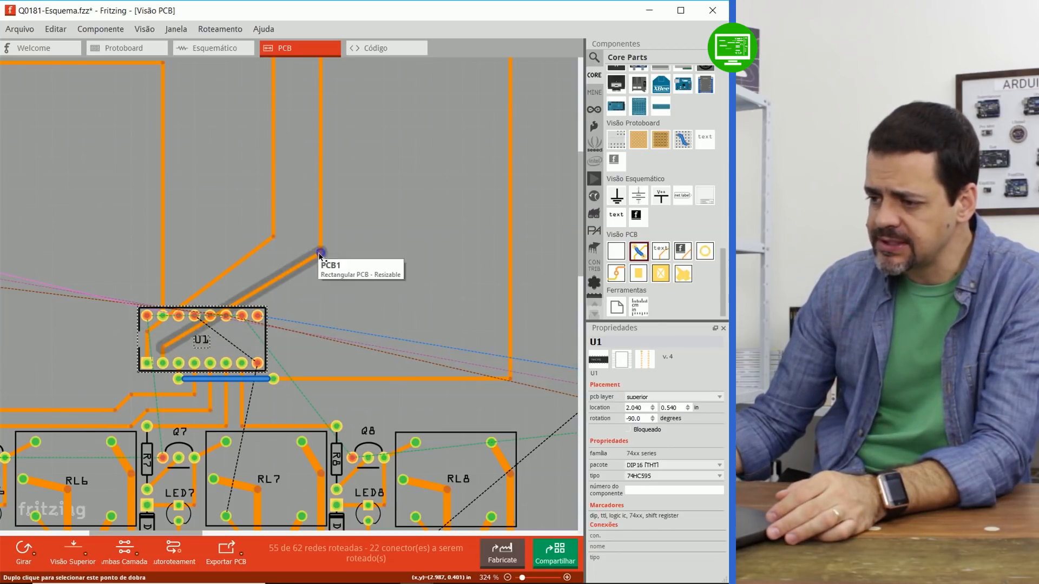
{"action": "left_click_drag", "start_coordinate": [320, 255], "coordinate": [320, 347]}
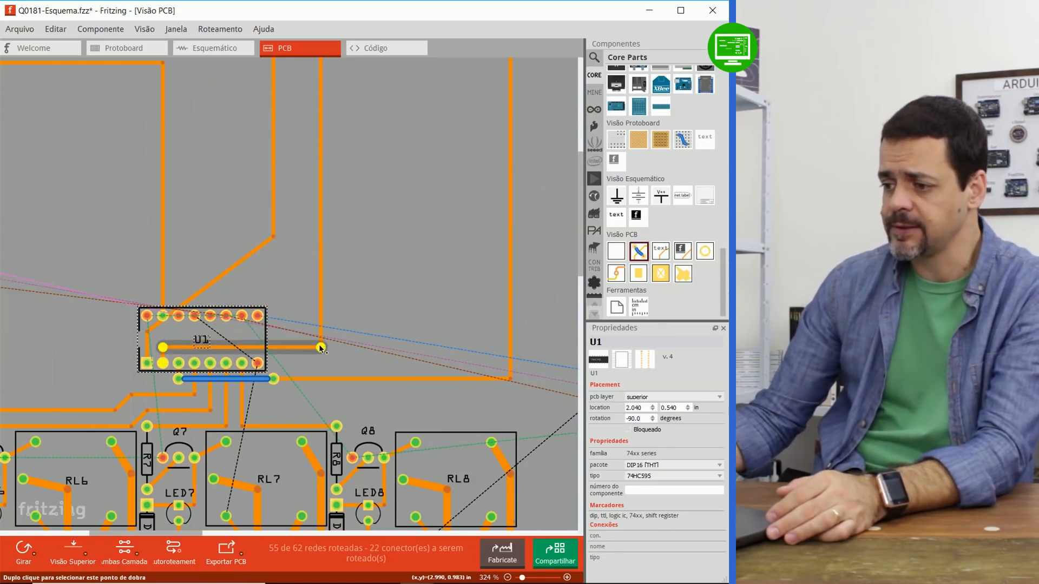
{"action": "left_click_drag", "start_coordinate": [274, 239], "coordinate": [273, 331]}
{"action": "left_click", "coordinate": [239, 241]}
Move the Power plug1 connector and the IN header down beside the left end of the lower relay row
{"action": "scroll", "coordinate": [272, 277], "scroll_direction": "down", "scroll_amount": 8, "text": "ctrl"}
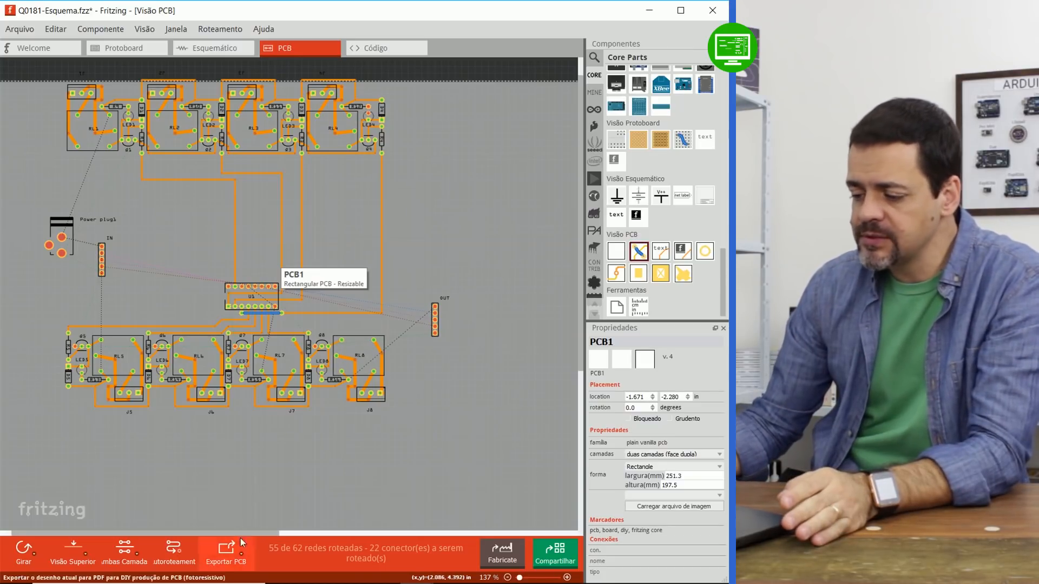
{"action": "left_click_drag", "start_coordinate": [247, 534], "coordinate": [233, 533]}
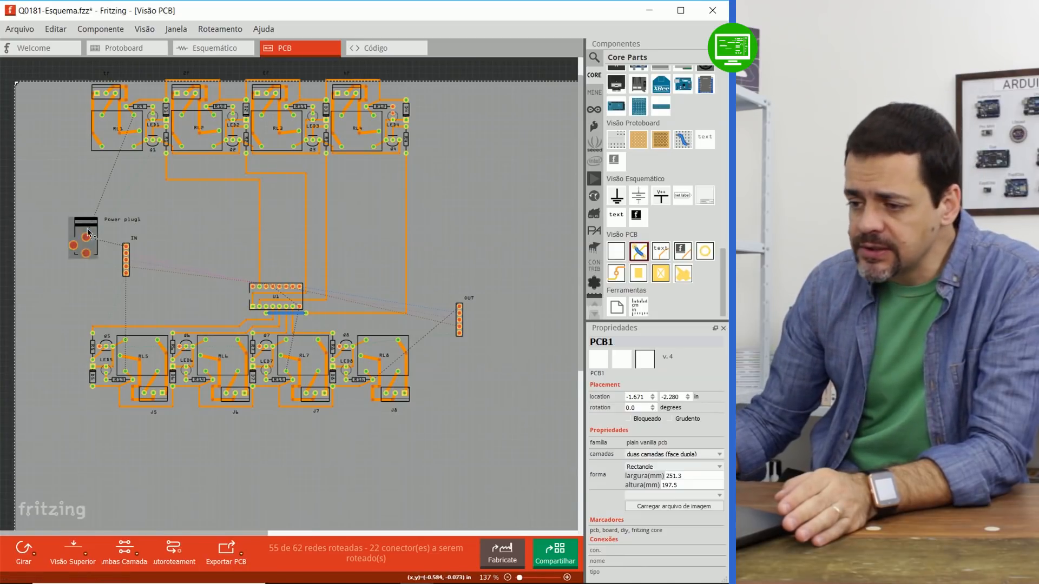
{"action": "left_click_drag", "start_coordinate": [80, 234], "coordinate": [35, 307]}
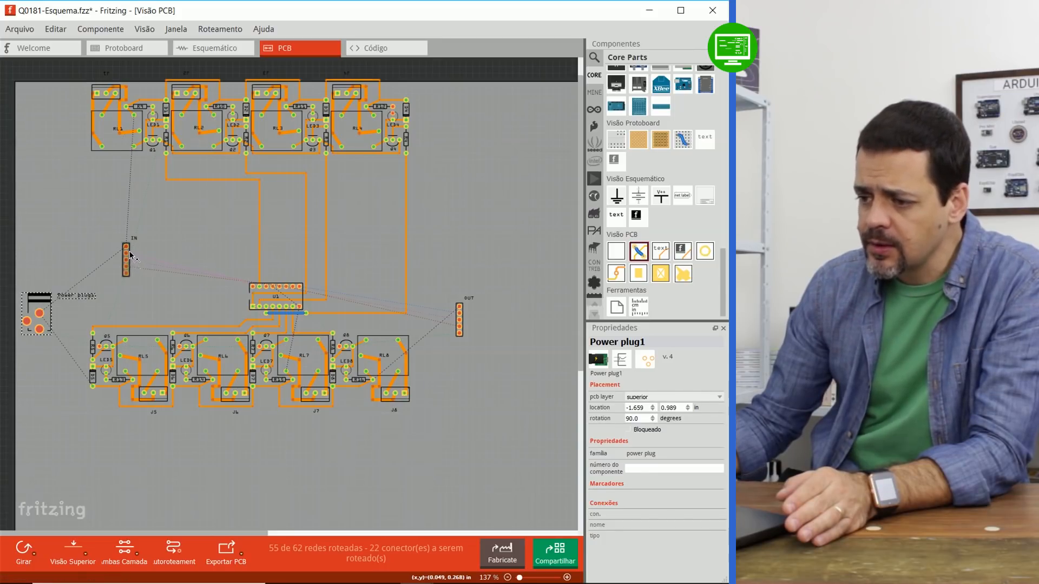
{"action": "left_click_drag", "start_coordinate": [130, 256], "coordinate": [105, 283]}
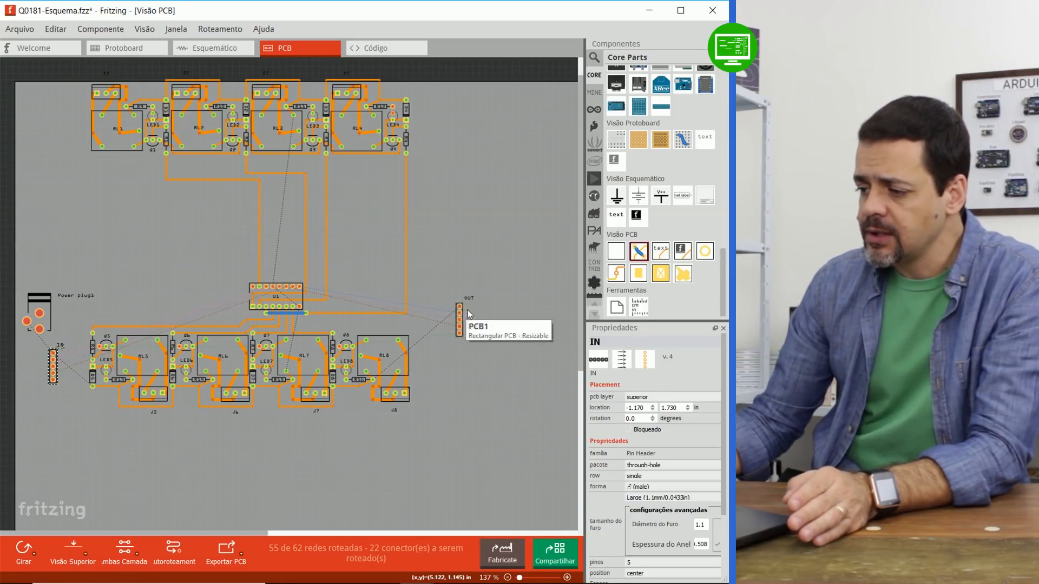
Move the OUT header down beside relay RL8, at the right end of the lower relay row
{"action": "scroll", "coordinate": [465, 311], "scroll_direction": "up", "scroll_amount": 5, "text": "ctrl"}
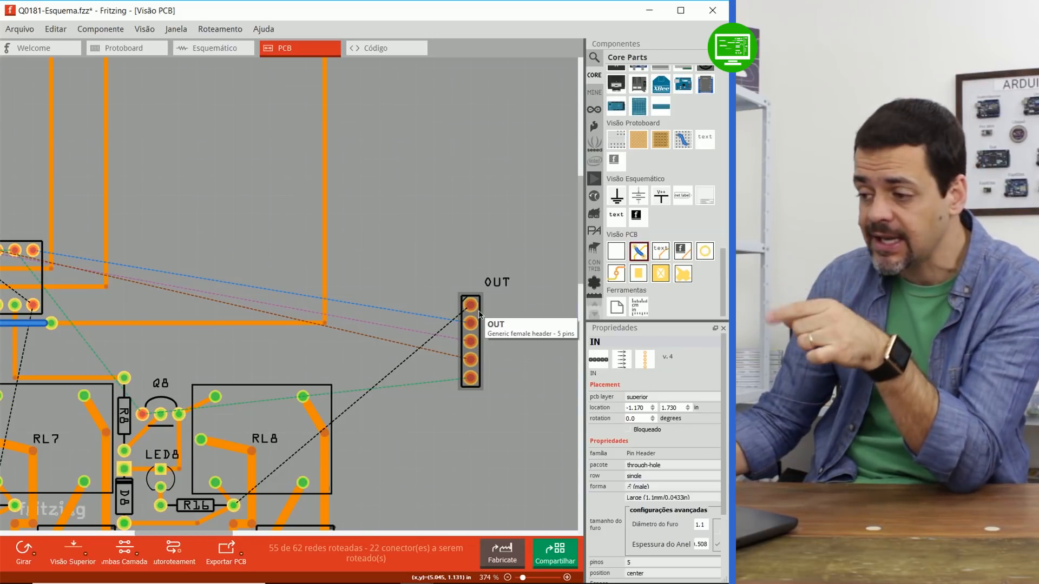
{"action": "left_click_drag", "start_coordinate": [479, 314], "coordinate": [439, 429]}
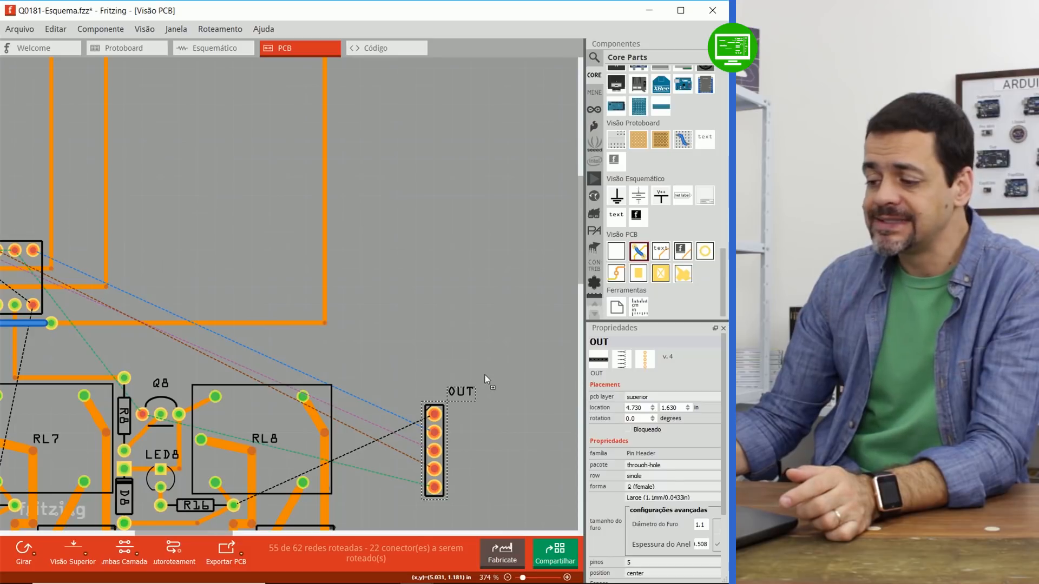
{"action": "left_click", "coordinate": [452, 308]}
{"action": "scroll", "coordinate": [463, 304], "scroll_direction": "up", "scroll_amount": 1}
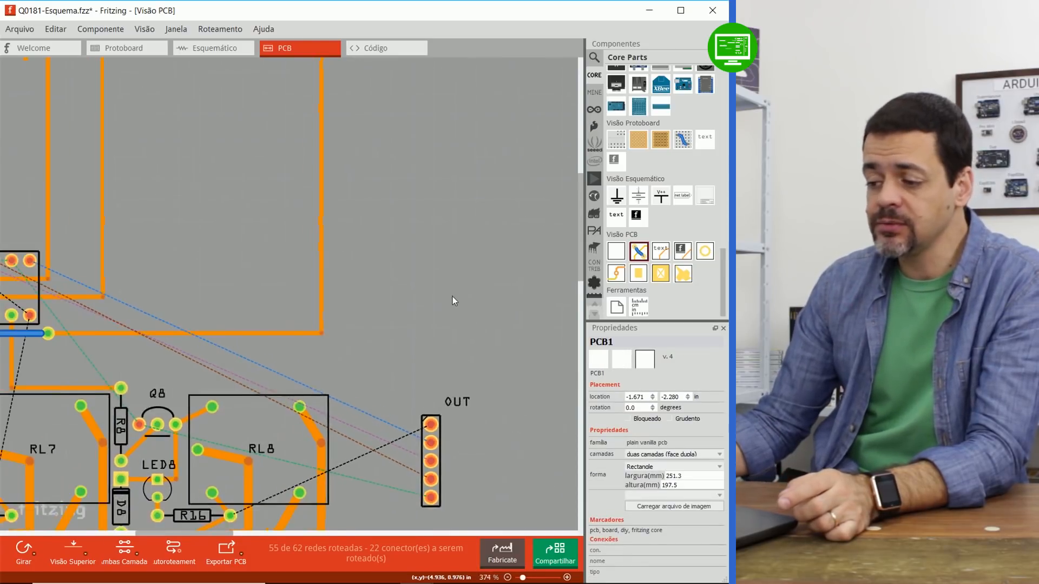
Unlock the positions of relays RL1, RL2, RL3 and RL4 in the upper row
{"action": "scroll", "coordinate": [453, 298], "scroll_direction": "down", "scroll_amount": 5, "text": "ctrl"}
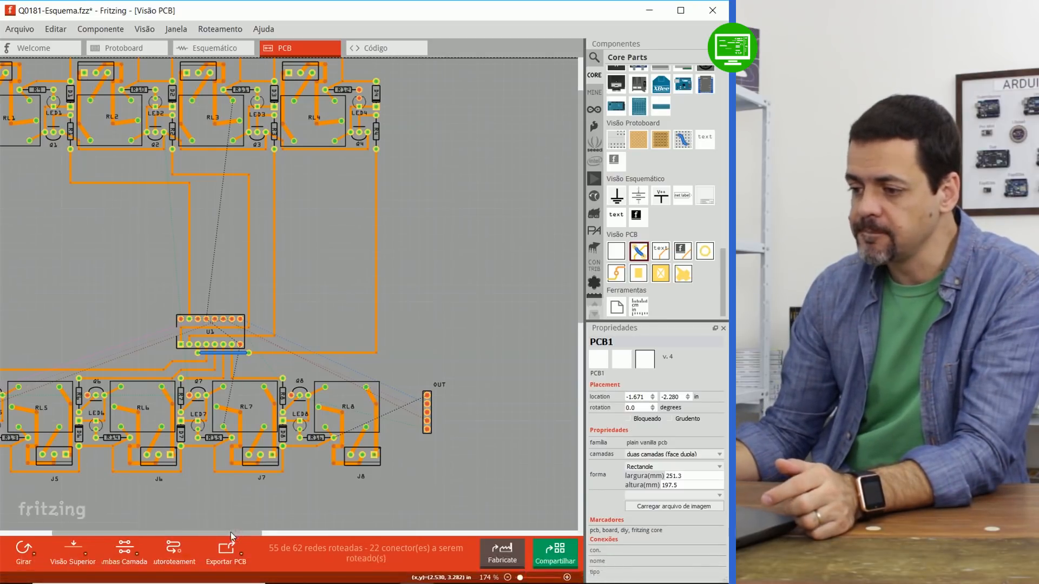
{"action": "left_click_drag", "start_coordinate": [234, 532], "coordinate": [196, 534]}
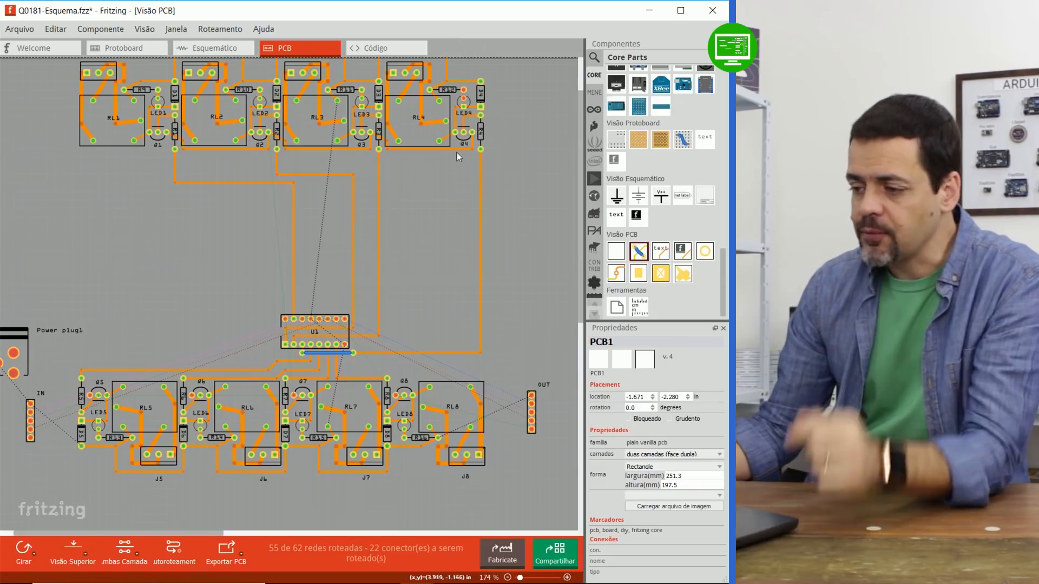
{"action": "left_click_drag", "start_coordinate": [580, 238], "coordinate": [573, 208]}
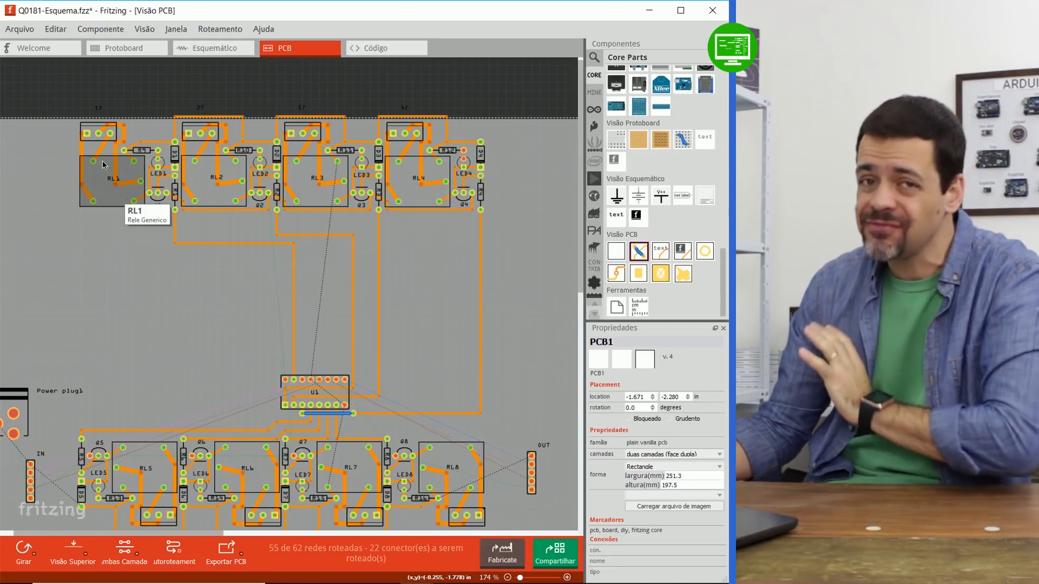
{"action": "left_click", "coordinate": [115, 199]}
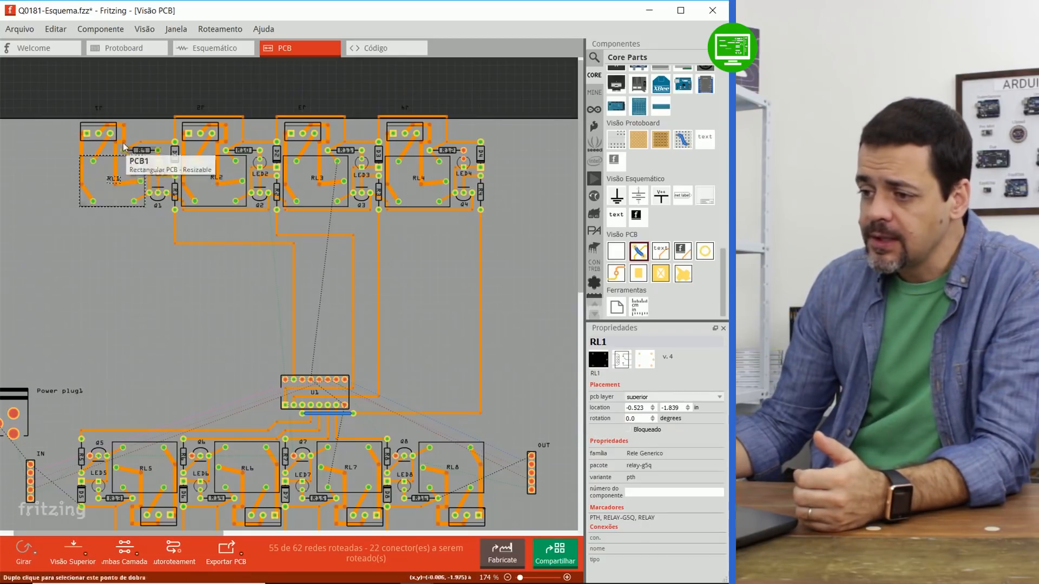
{"action": "left_click", "coordinate": [214, 179]}
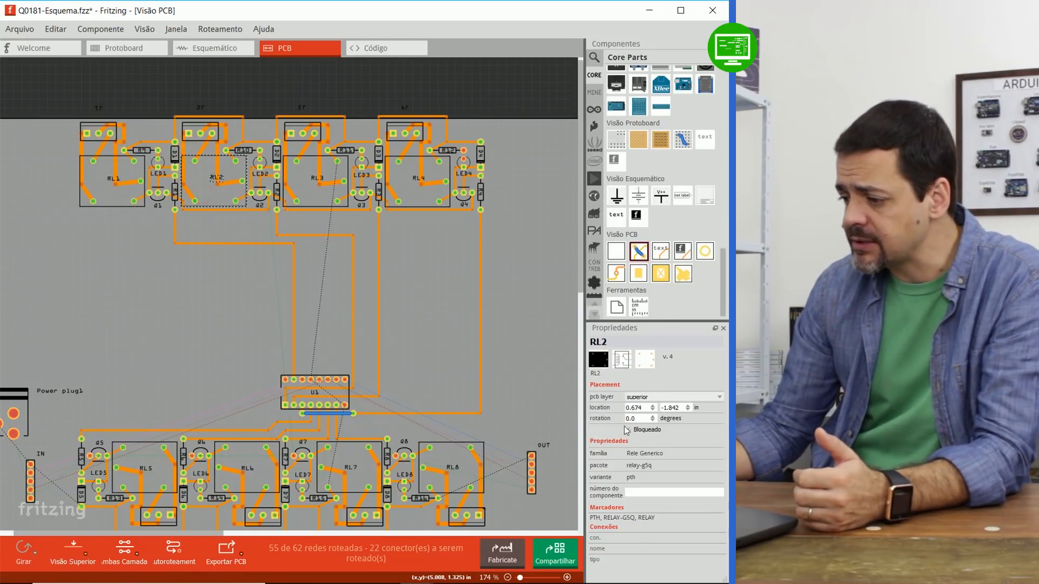
{"action": "left_click", "coordinate": [313, 201]}
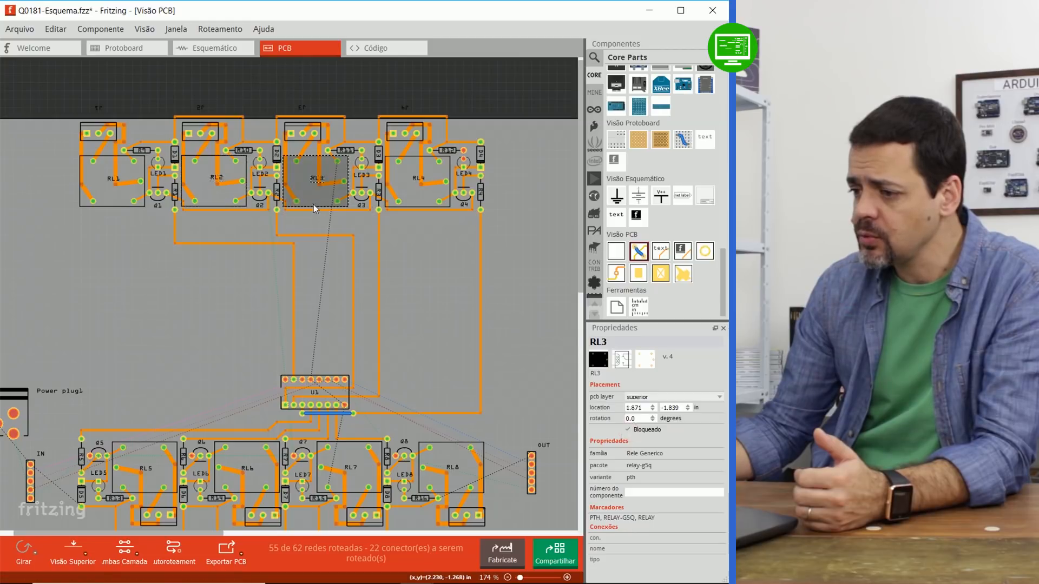
{"action": "left_click", "coordinate": [422, 203]}
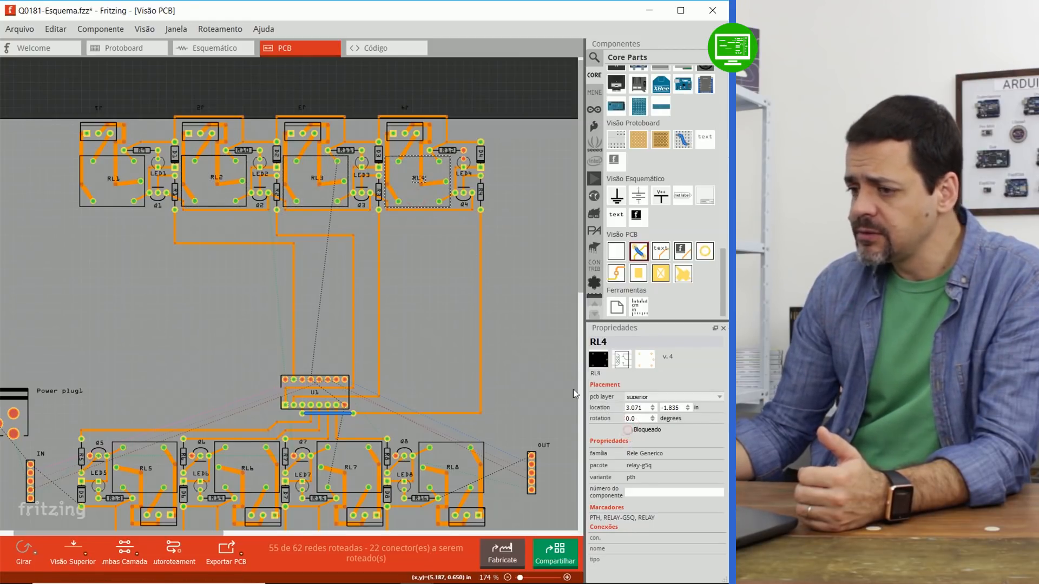
Unlock the positions of the screw terminals J1 to J4 above the upper relays
{"action": "left_click", "coordinate": [96, 137]}
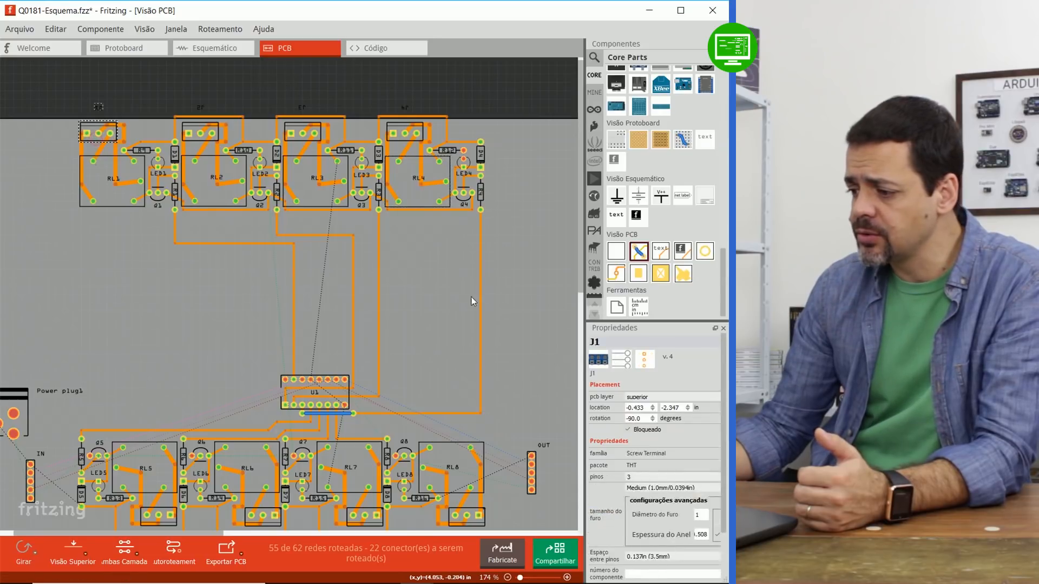
{"action": "left_click", "coordinate": [297, 143]}
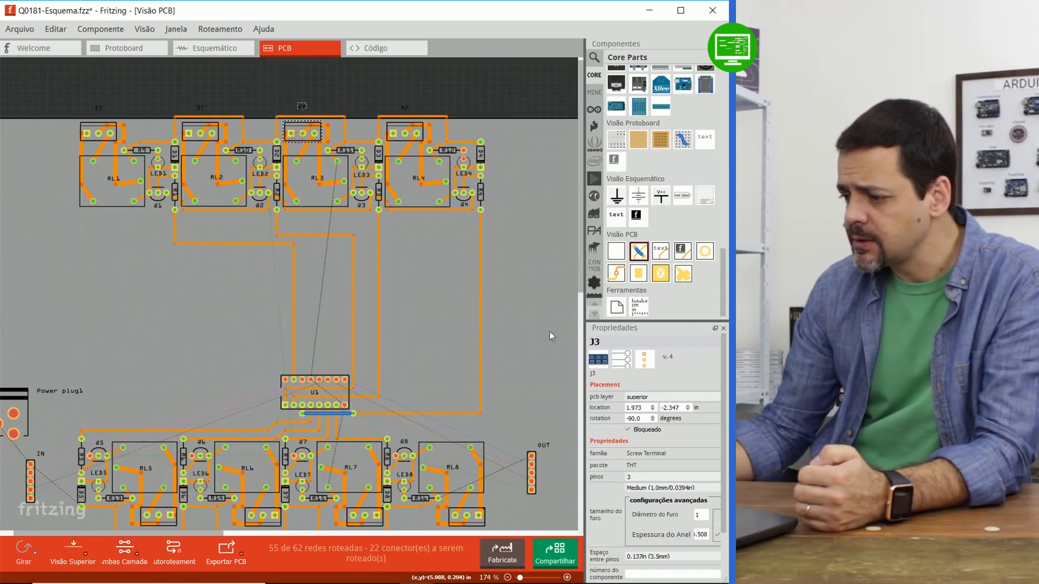
{"action": "left_click", "coordinate": [636, 430]}
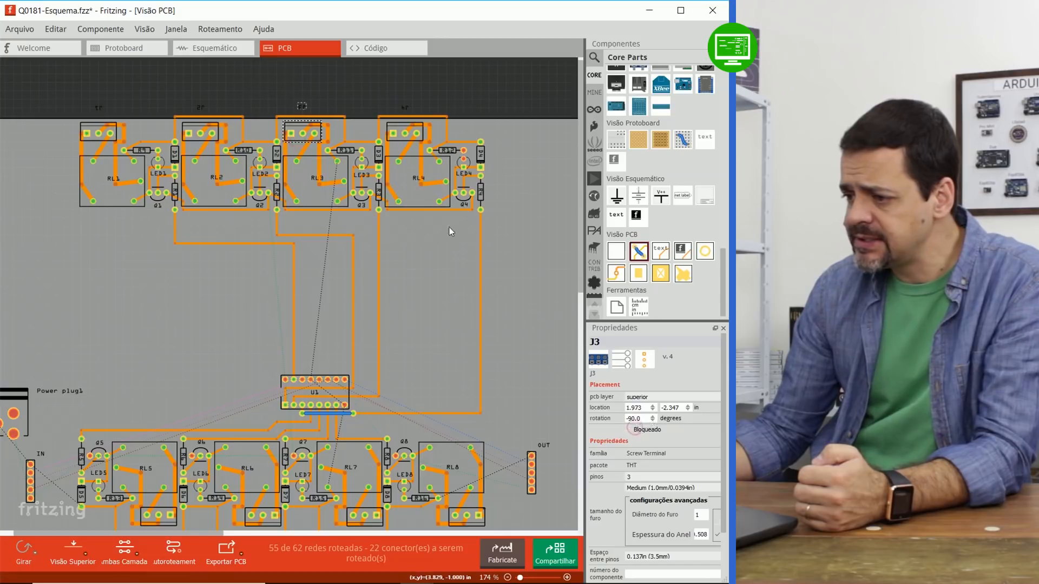
{"action": "left_click", "coordinate": [401, 141]}
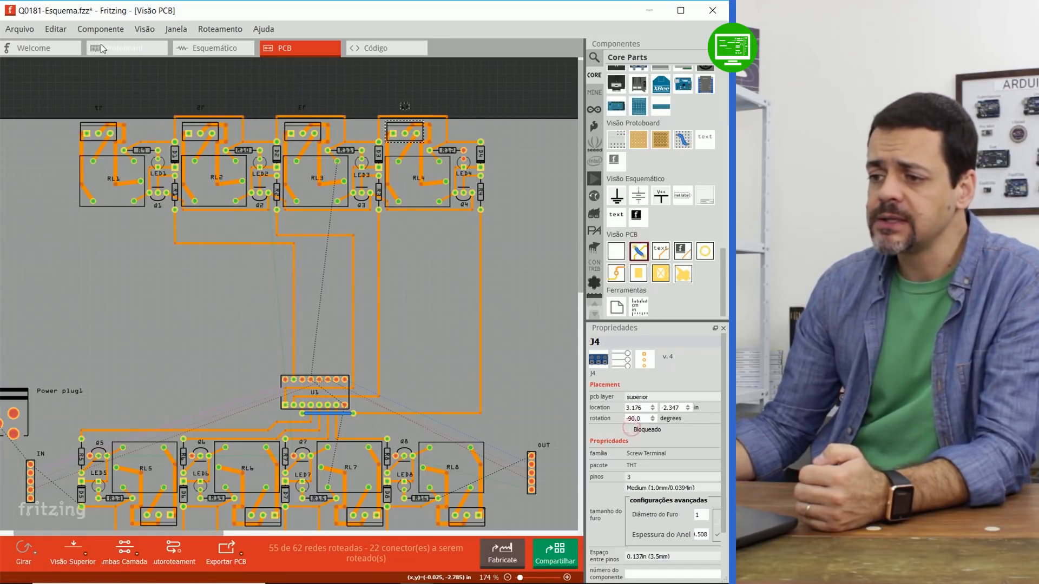
Turn off alignment to the grid (Alinhar a grade) in the PCB view
{"action": "left_click", "coordinate": [145, 28]}
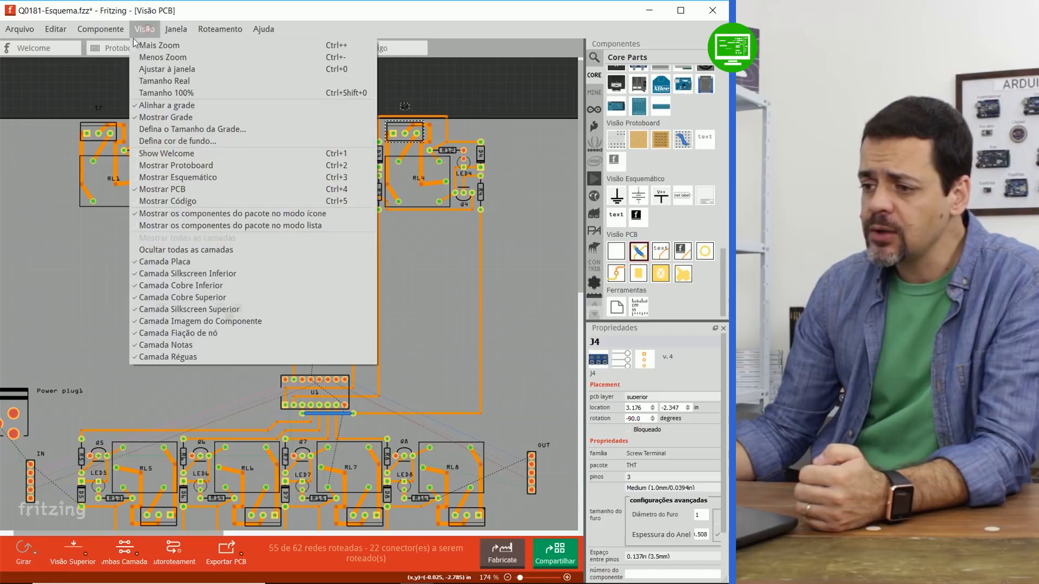
{"action": "left_click", "coordinate": [184, 107]}
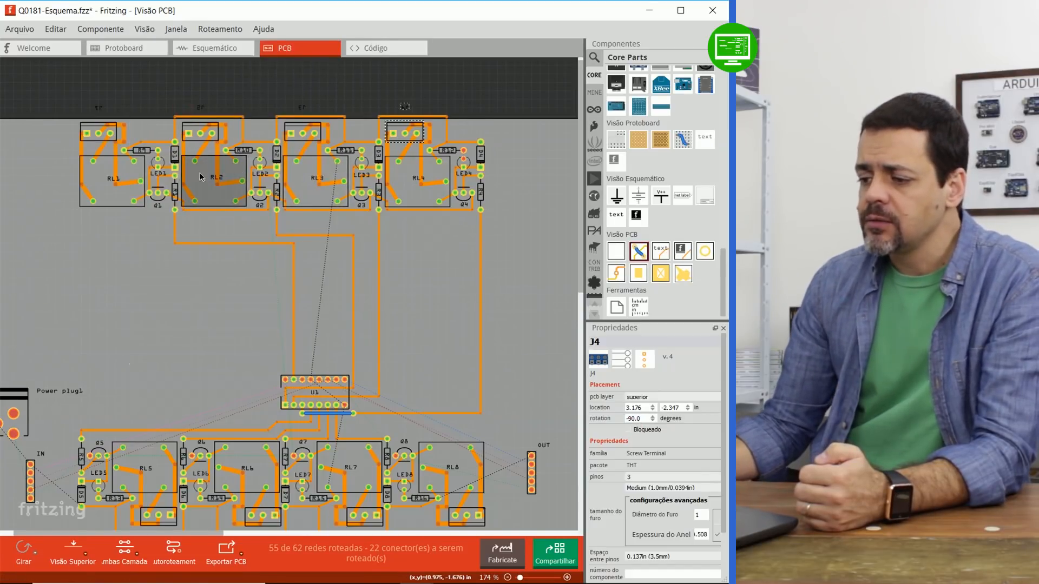
Move the PCB board shape clear of the circuit and select the upper relay row with its components and traces
{"action": "scroll", "coordinate": [357, 265], "scroll_direction": "down", "scroll_amount": 2, "text": "ctrl"}
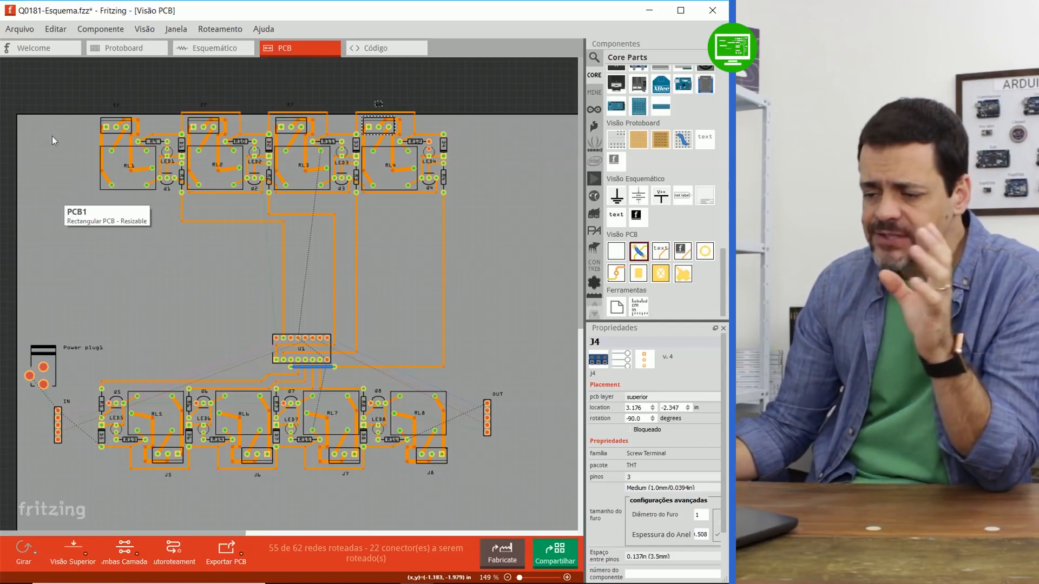
{"action": "left_click_drag", "start_coordinate": [32, 128], "coordinate": [577, 349]}
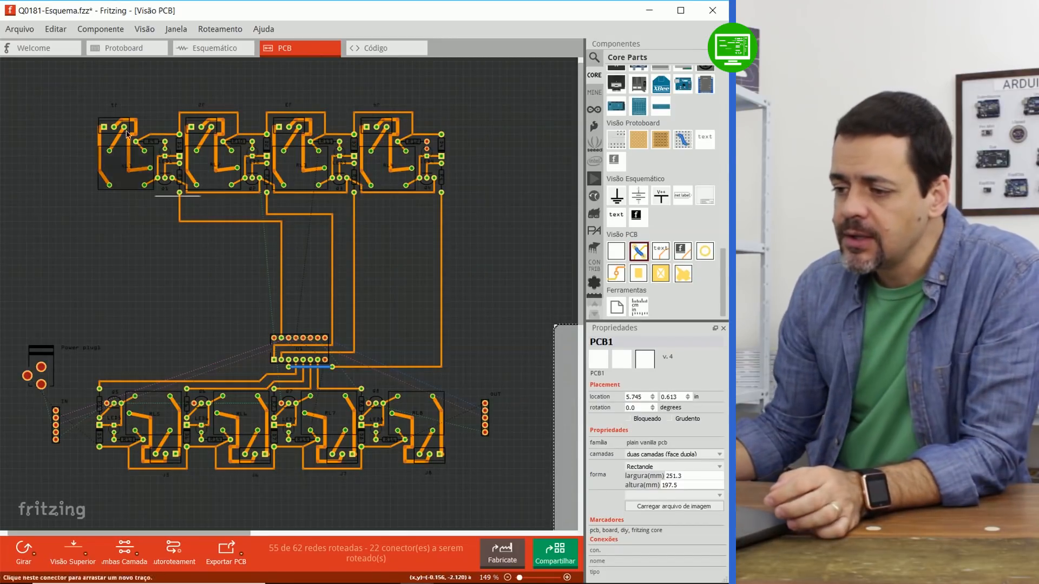
{"action": "left_click_drag", "start_coordinate": [53, 78], "coordinate": [521, 213]}
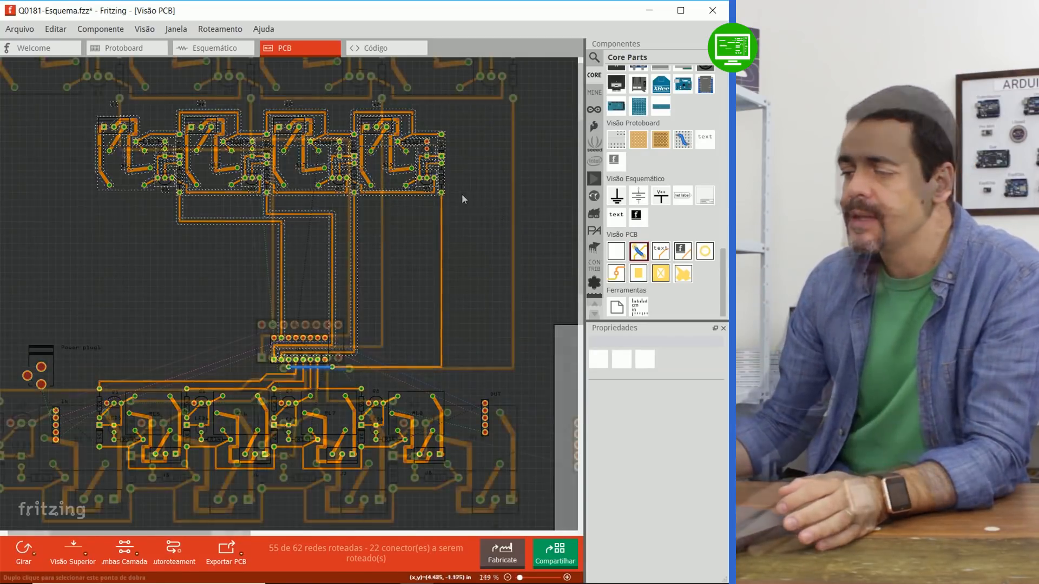
Lower the bends of the Q1 and Q2 resistor traces so their horizontal sections run just above U1
{"action": "mouse_move", "coordinate": [124, 214]}
{"action": "left_mouse_down"}
{"action": "mouse_move", "coordinate": [79, 311]}
{"action": "mouse_move", "coordinate": [99, 324]}
{"action": "mouse_move", "coordinate": [119, 316]}
{"action": "left_mouse_up"}
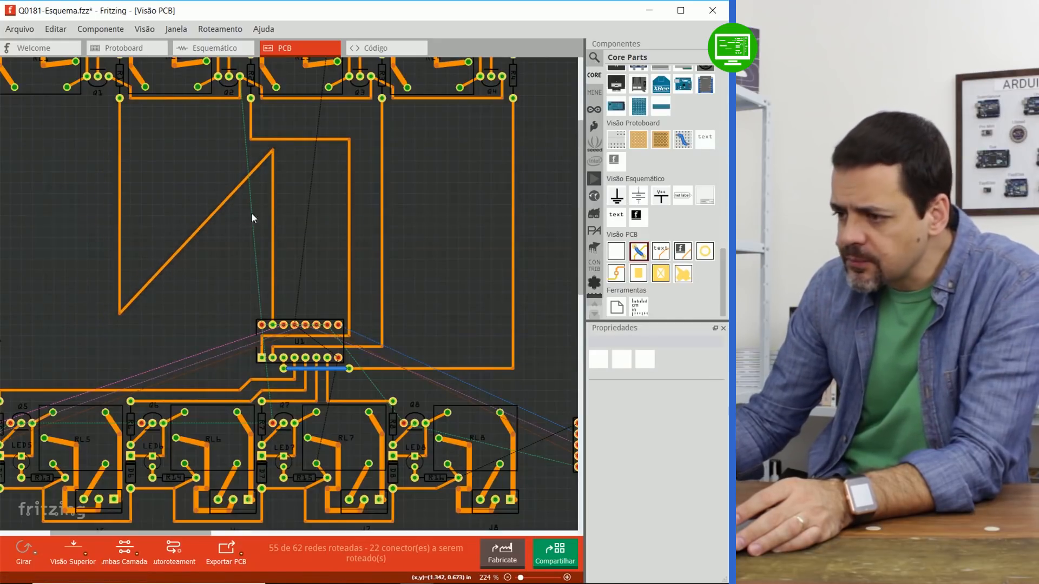
{"action": "mouse_move", "coordinate": [272, 150]}
{"action": "left_mouse_down"}
{"action": "mouse_move", "coordinate": [294, 282]}
{"action": "mouse_move", "coordinate": [272, 315]}
{"action": "left_mouse_up"}
{"action": "mouse_move", "coordinate": [252, 139]}
{"action": "left_mouse_down"}
{"action": "mouse_move", "coordinate": [271, 247]}
{"action": "mouse_move", "coordinate": [250, 302]}
{"action": "left_mouse_up"}
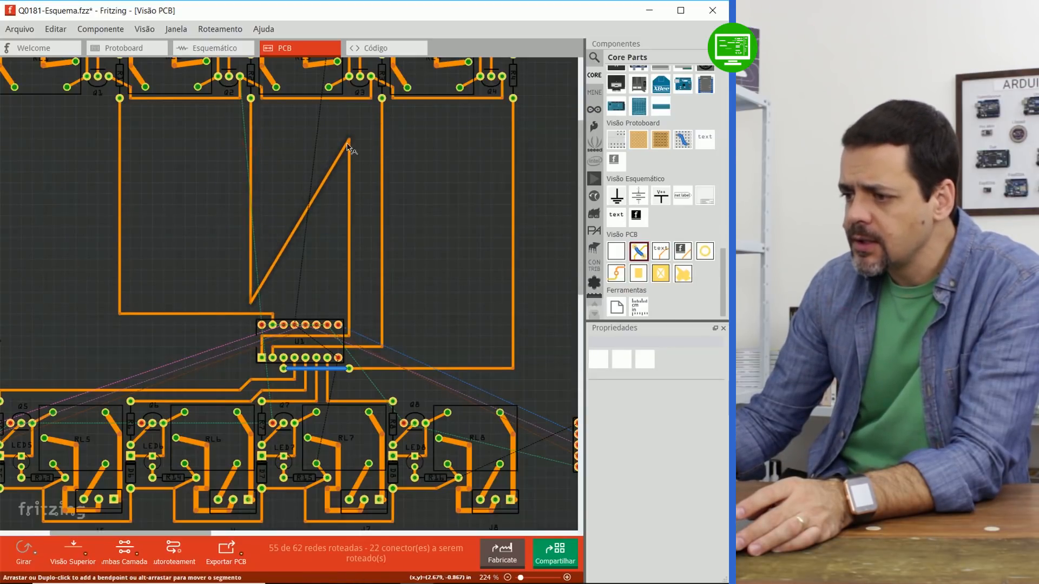
{"action": "left_click_drag", "start_coordinate": [349, 140], "coordinate": [350, 303]}
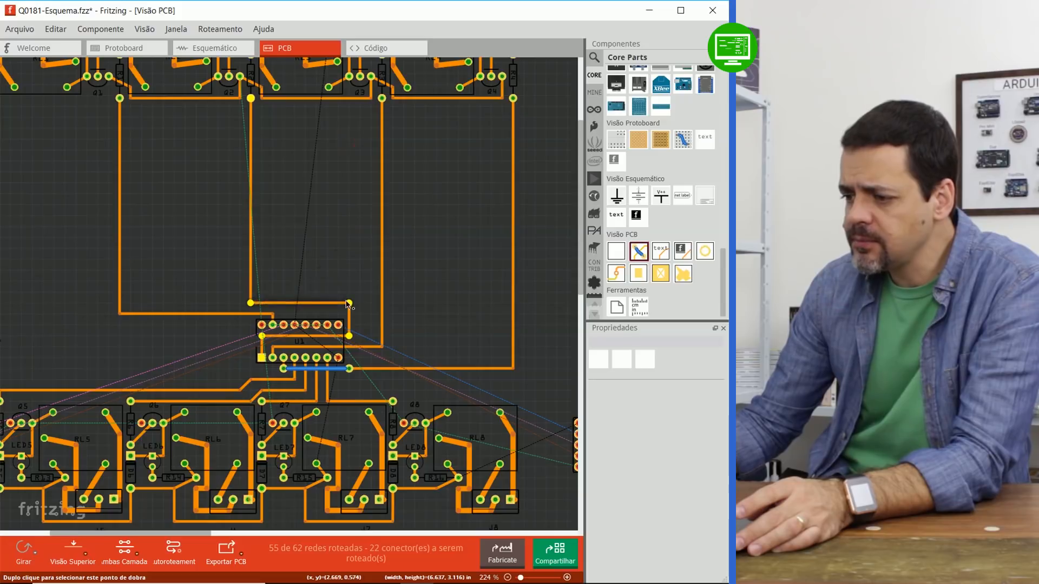
Move the upper relay row with its components and traces down until it sits just above U1
{"action": "scroll", "coordinate": [313, 249], "scroll_direction": "down", "scroll_amount": 5, "text": "ctrl"}
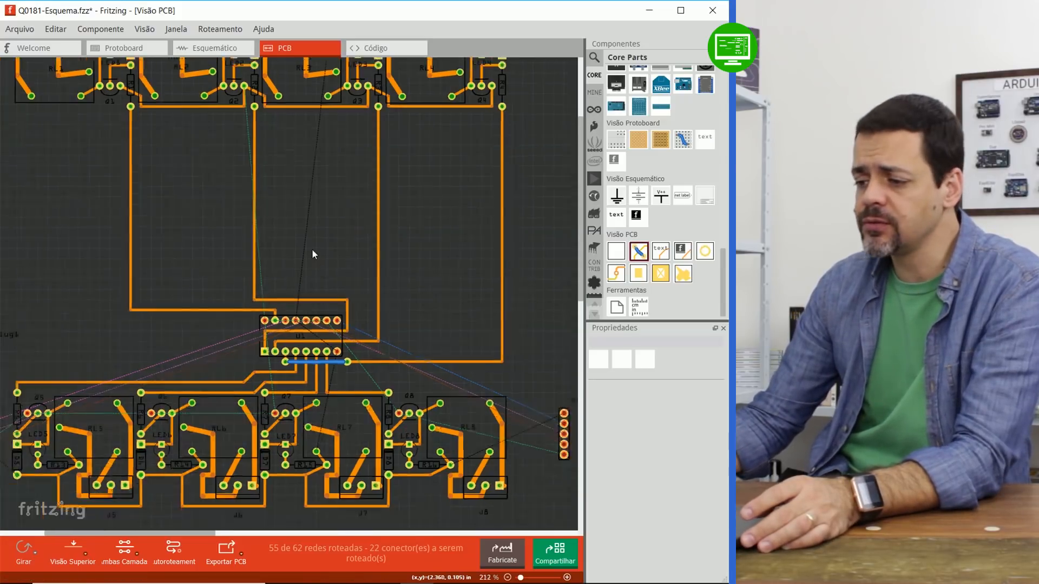
{"action": "left_click_drag", "start_coordinate": [77, 73], "coordinate": [468, 194]}
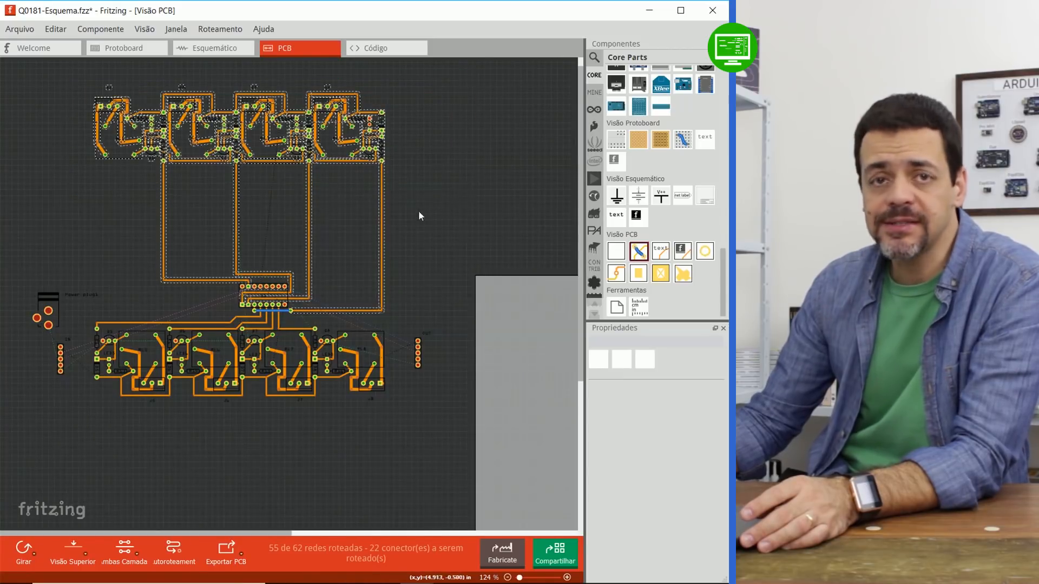
{"action": "left_click", "coordinate": [258, 145]}
{"action": "left_click_drag", "start_coordinate": [258, 145], "coordinate": [258, 245]}
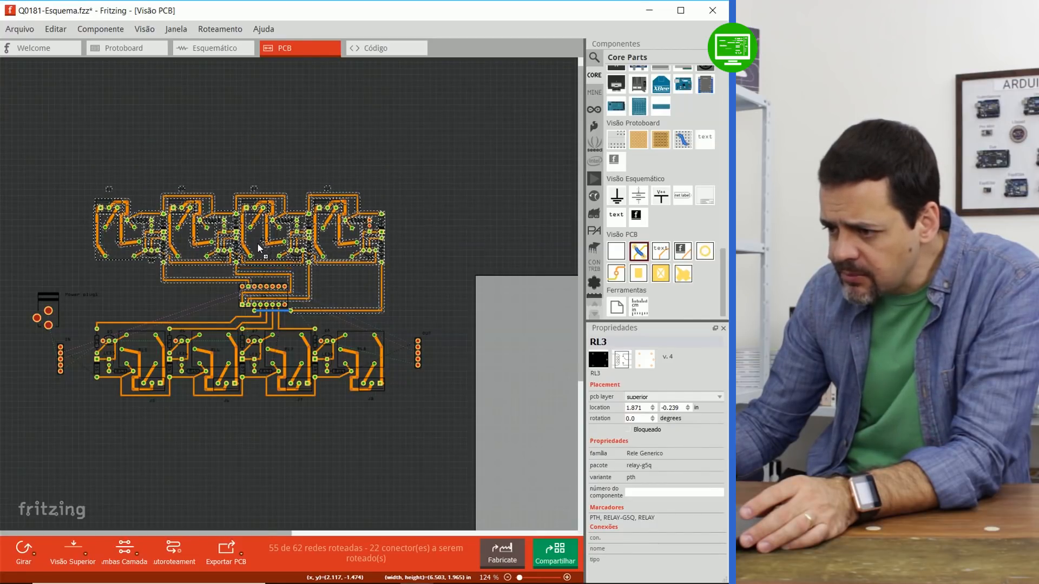
{"action": "left_click", "coordinate": [437, 201]}
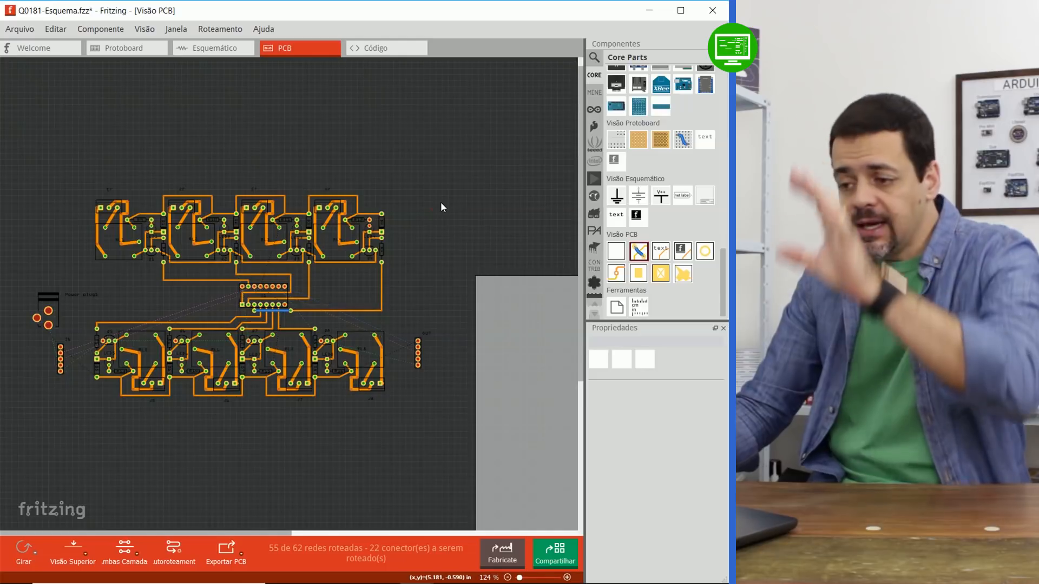
Move the PCB board shape back under the circuit so it covers both relay rows, U1 and the connectors
{"action": "left_click_drag", "start_coordinate": [536, 325], "coordinate": [65, 165]}
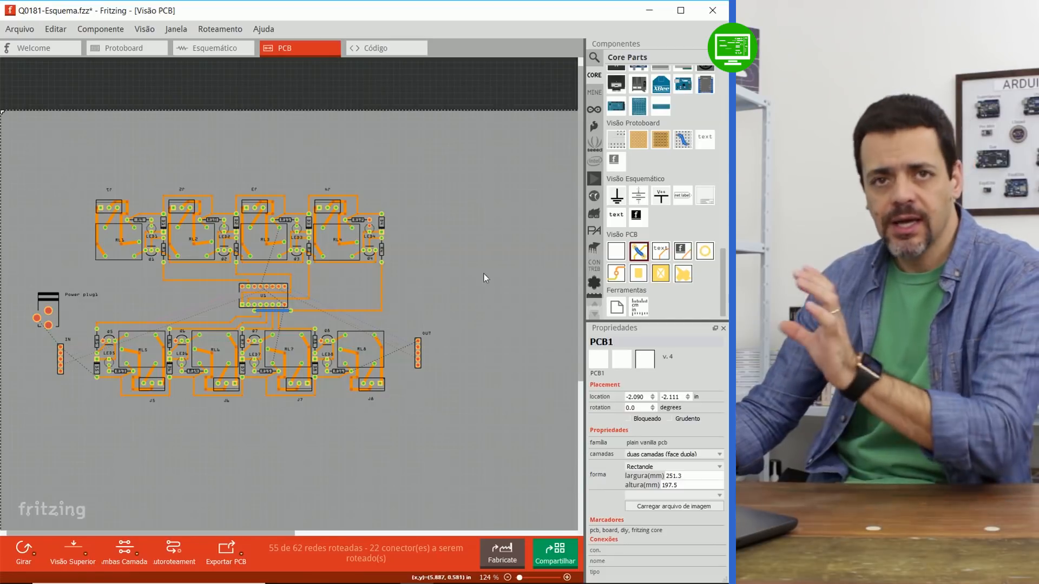
{"action": "scroll", "coordinate": [458, 272], "scroll_direction": "down", "scroll_amount": 5, "text": "ctrl"}
{"action": "scroll", "coordinate": [456, 268], "scroll_direction": "up", "scroll_amount": 3, "text": "ctrl"}
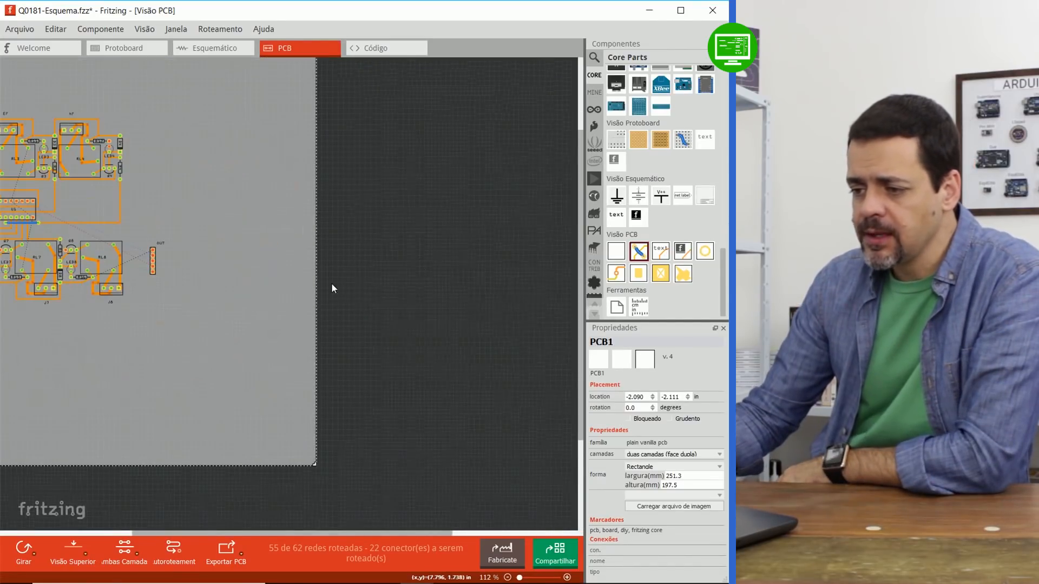
Move the OUT and IN pin headers up to U1's height, at opposite ends of the gap between the relay rows
{"action": "left_click_drag", "start_coordinate": [349, 534], "coordinate": [219, 525]}
{"action": "scroll", "coordinate": [345, 295], "scroll_direction": "up", "scroll_amount": 3, "text": "ctrl"}
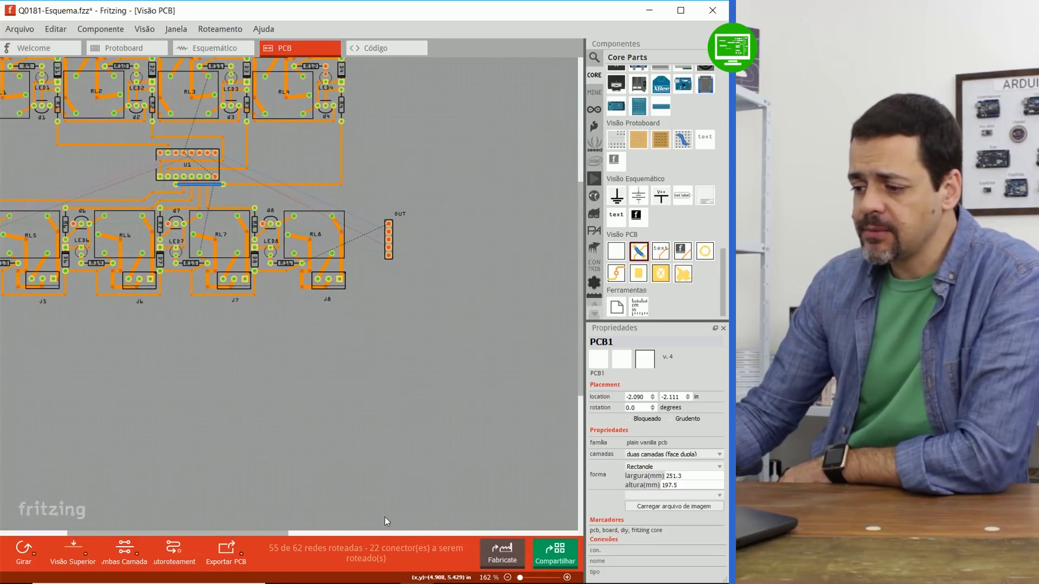
{"action": "left_click_drag", "start_coordinate": [261, 535], "coordinate": [231, 518]}
{"action": "left_click_drag", "start_coordinate": [580, 377], "coordinate": [580, 339]}
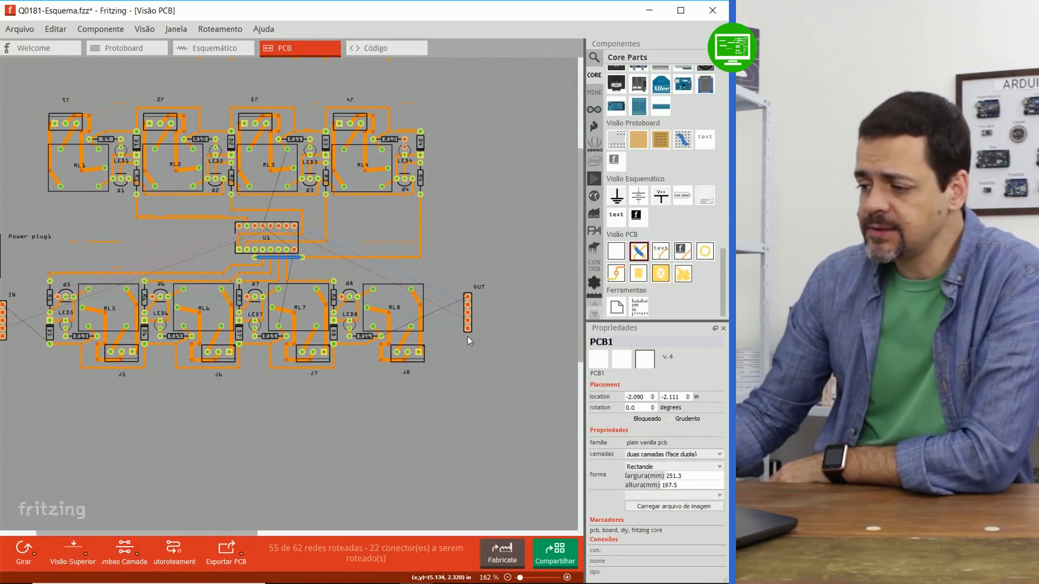
{"action": "left_click_drag", "start_coordinate": [469, 317], "coordinate": [459, 238]}
{"action": "left_click_drag", "start_coordinate": [189, 534], "coordinate": [161, 531]}
{"action": "left_click_drag", "start_coordinate": [84, 328], "coordinate": [125, 237]}
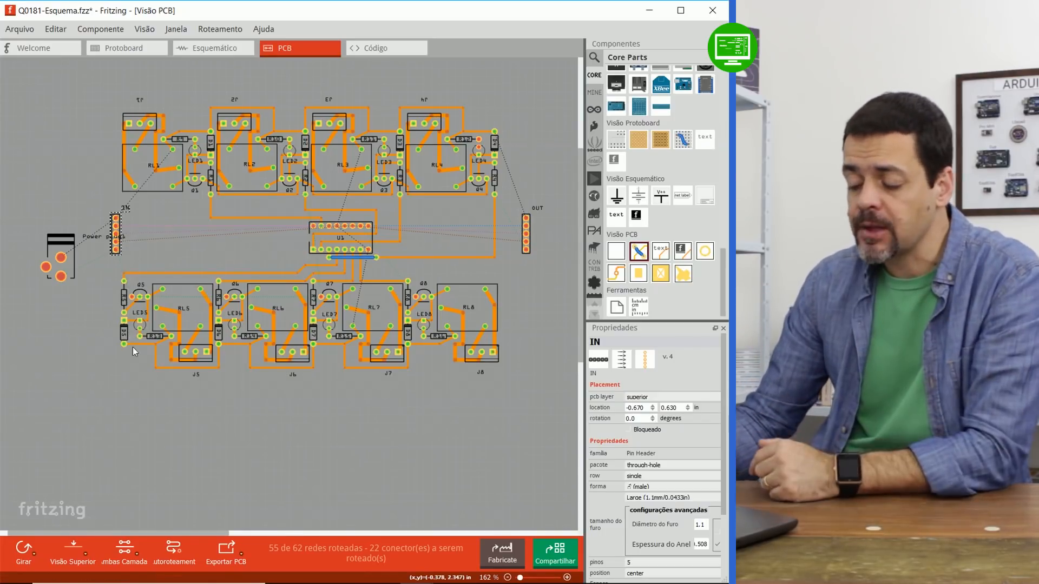
Switch to the Fritzing window with Q0181-Esquema - Parte Final.fzz and select the OUT header on its routed board
{"action": "mouse_move", "coordinate": [205, 582]}
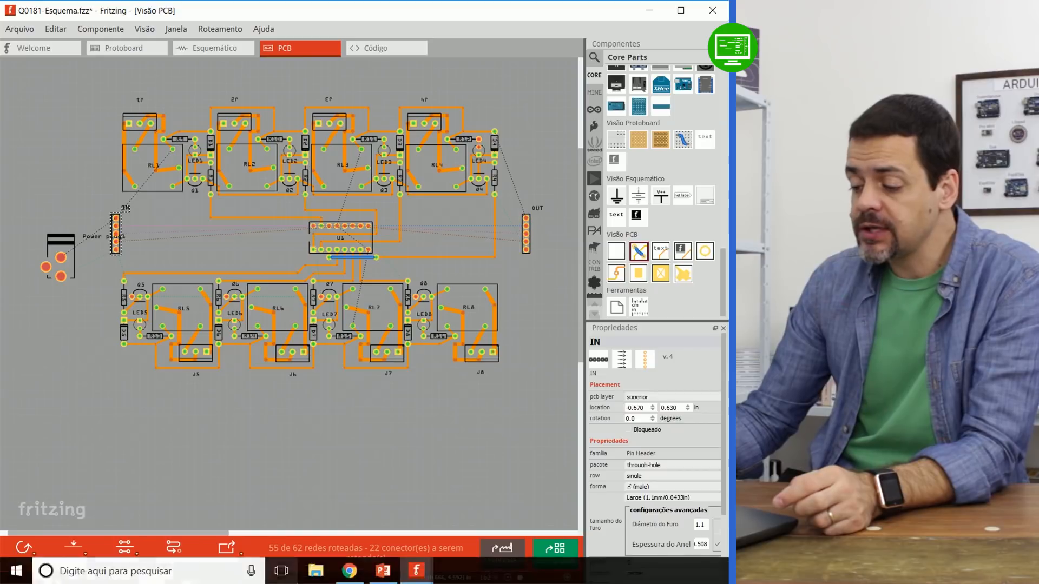
{"action": "left_click", "coordinate": [411, 576]}
{"action": "left_click", "coordinate": [363, 513]}
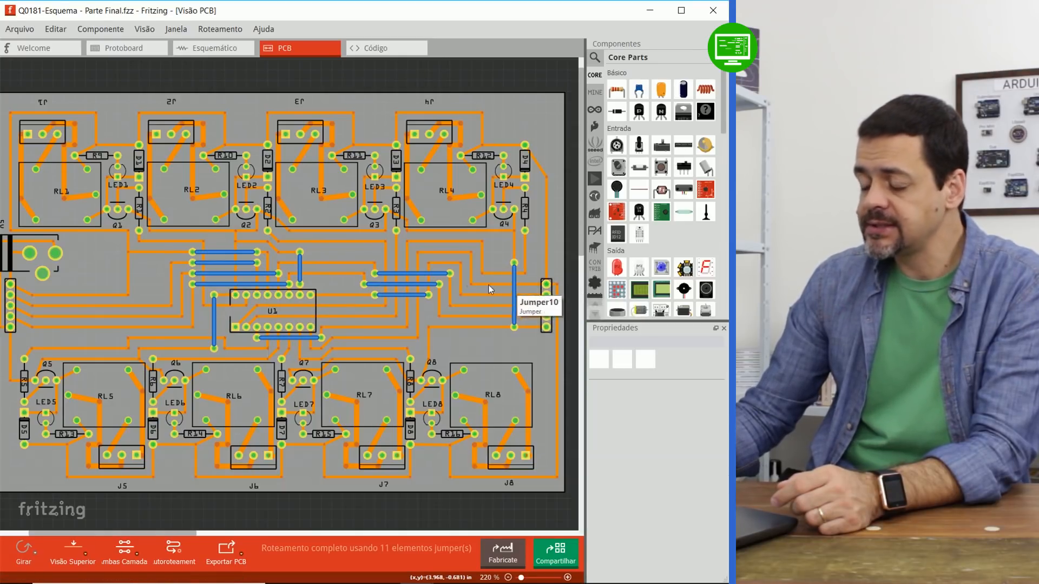
{"action": "left_click", "coordinate": [546, 304]}
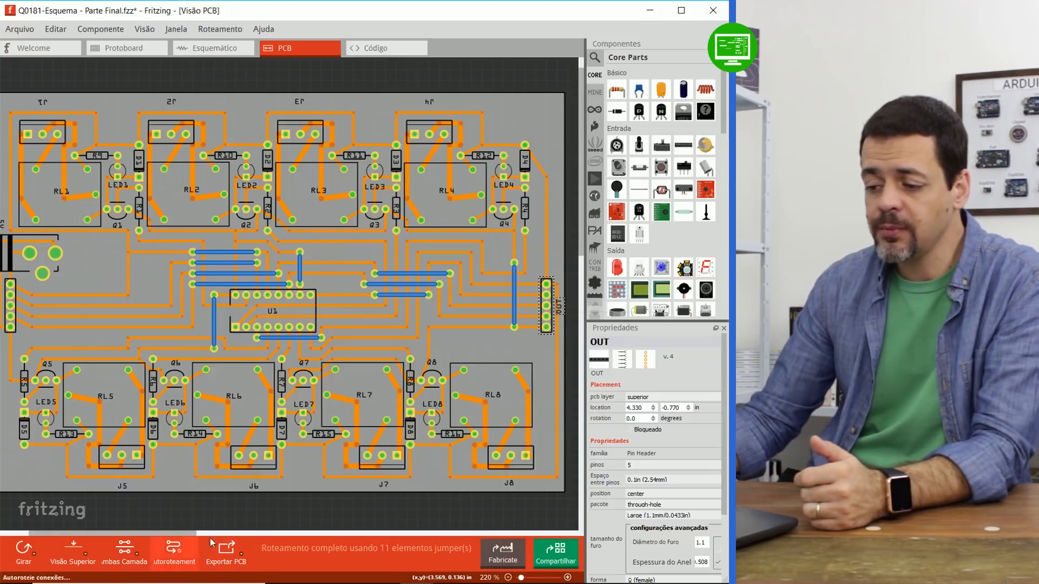
{"action": "mouse_move", "coordinate": [180, 532]}
{"action": "left_mouse_down"}
{"action": "mouse_move", "coordinate": [168, 533]}
{"action": "mouse_move", "coordinate": [183, 534]}
{"action": "mouse_move", "coordinate": [175, 537]}
{"action": "left_mouse_up"}
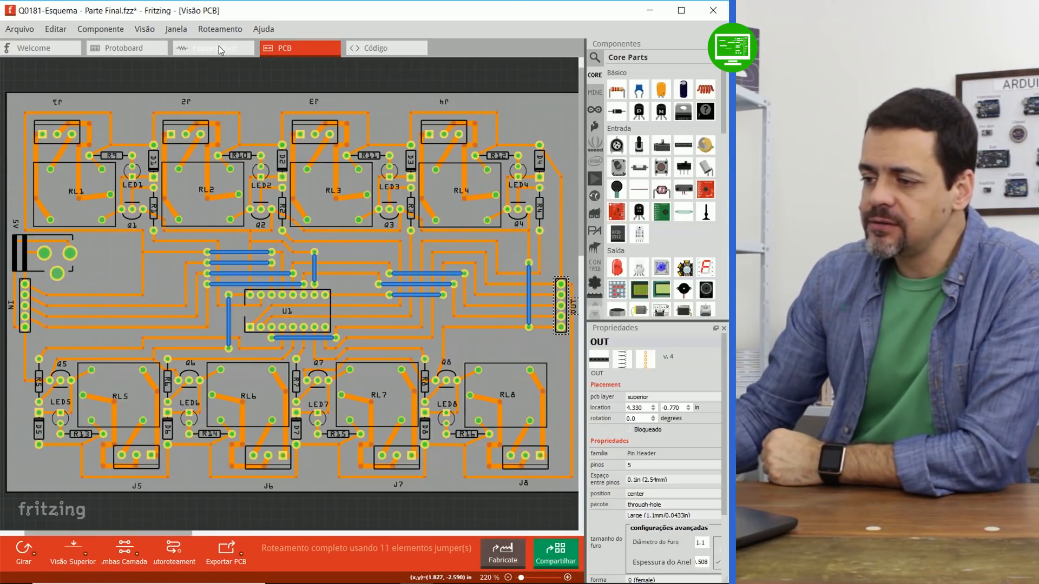
Run the design rule check (DRC) on the finished board and dismiss its result
{"action": "left_click", "coordinate": [203, 30]}
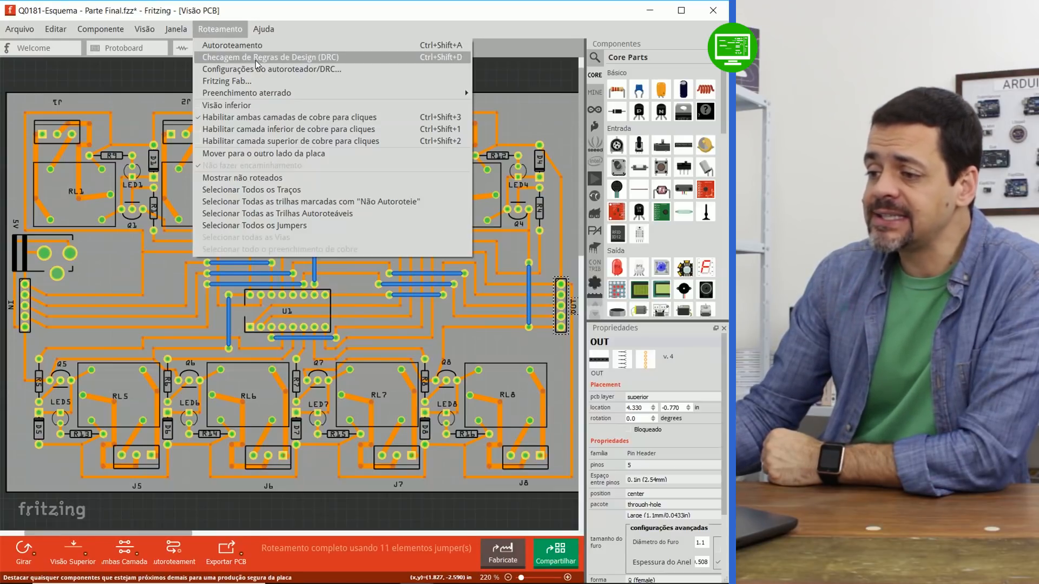
{"action": "left_click", "coordinate": [304, 56]}
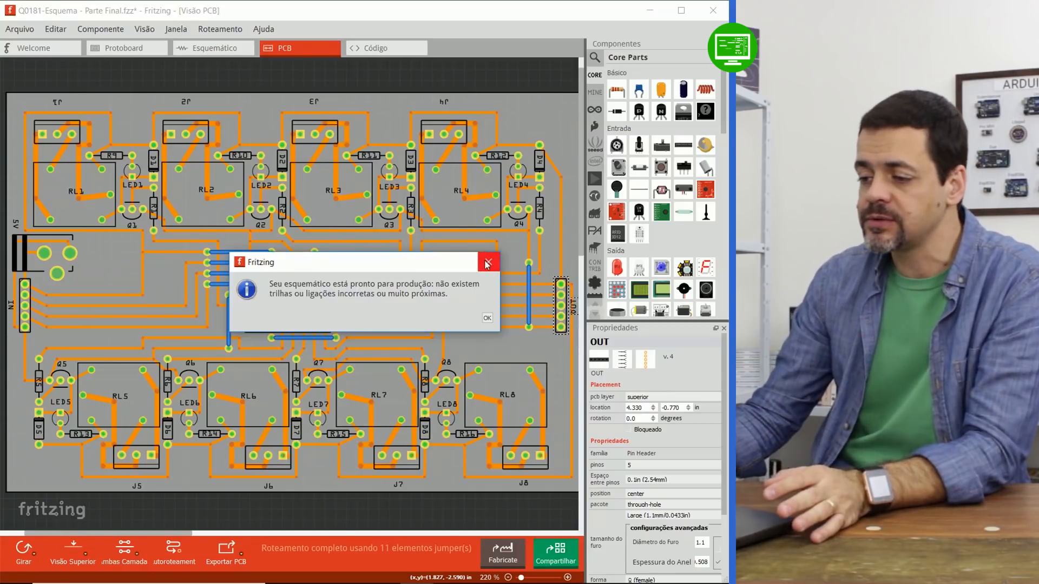
{"action": "left_click", "coordinate": [486, 264]}
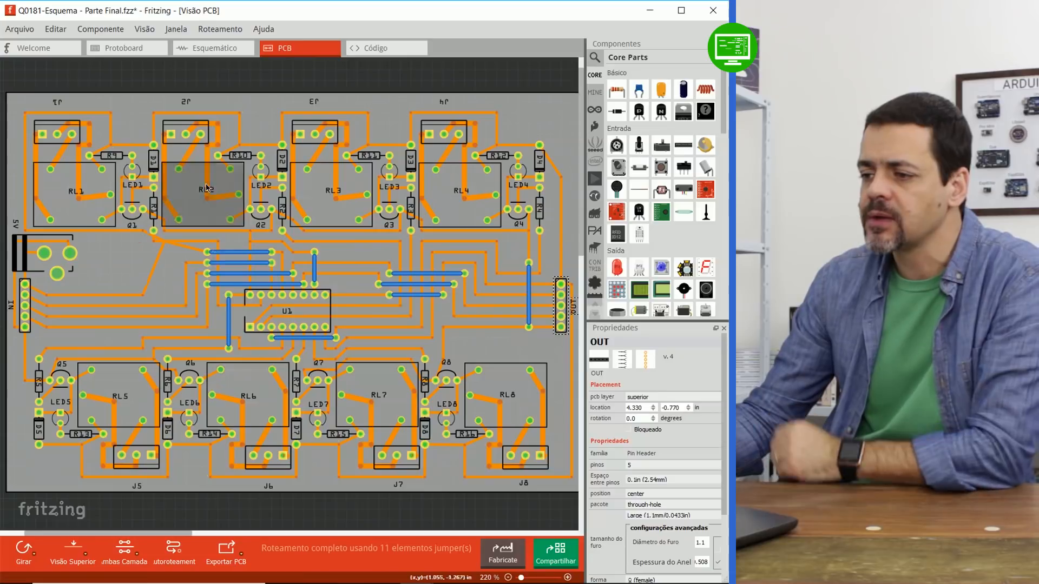
Run the design rule check again, examine the listed wire and resistor R1 overlaps on the board, and close the results
{"action": "left_click", "coordinate": [210, 35]}
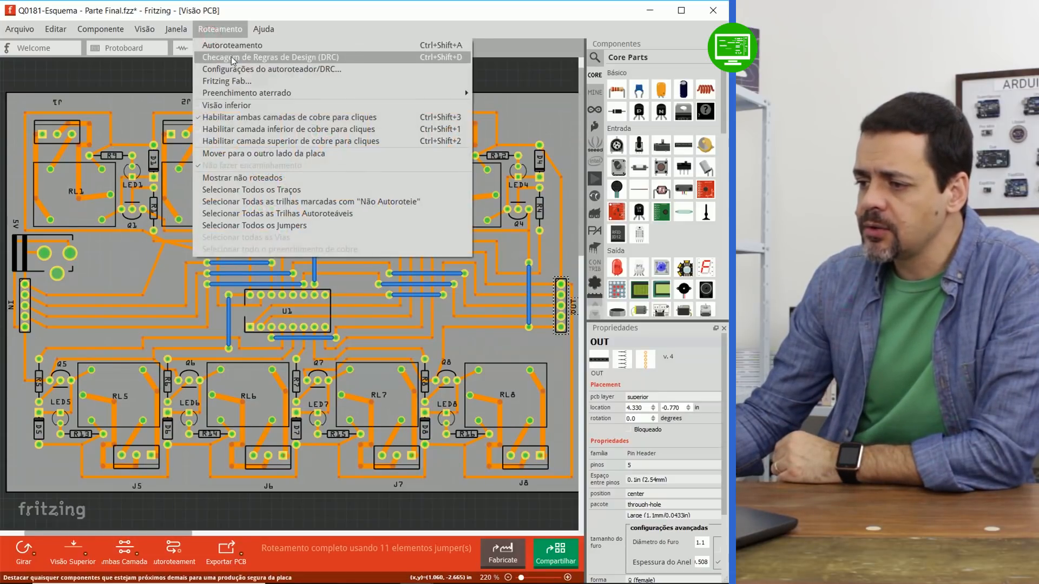
{"action": "left_click", "coordinate": [232, 57]}
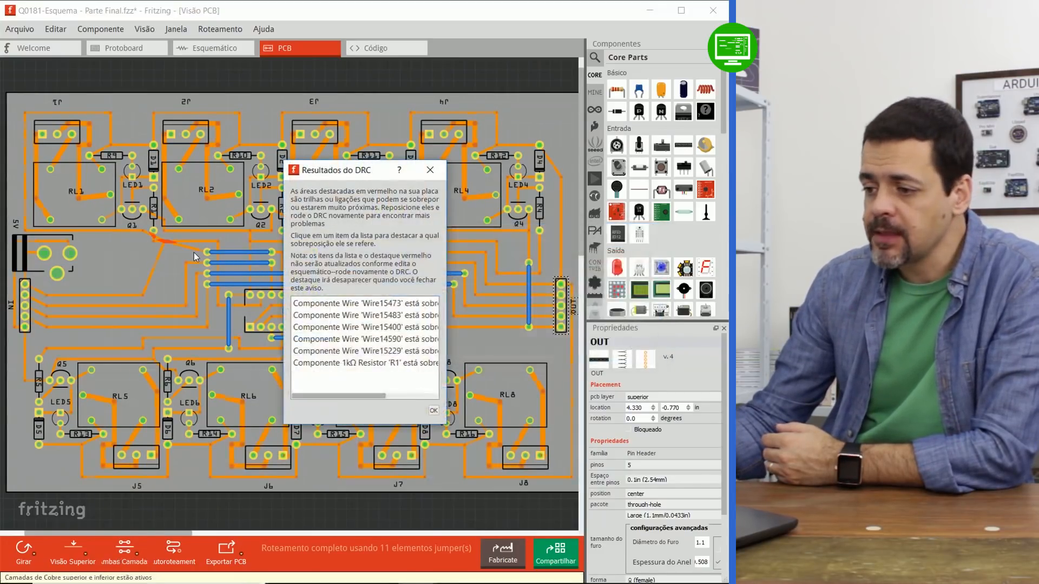
{"action": "left_click", "coordinate": [364, 303]}
{"action": "left_click", "coordinate": [363, 315]}
{"action": "left_click", "coordinate": [363, 328]}
{"action": "left_click", "coordinate": [364, 339]}
{"action": "left_click", "coordinate": [363, 351]}
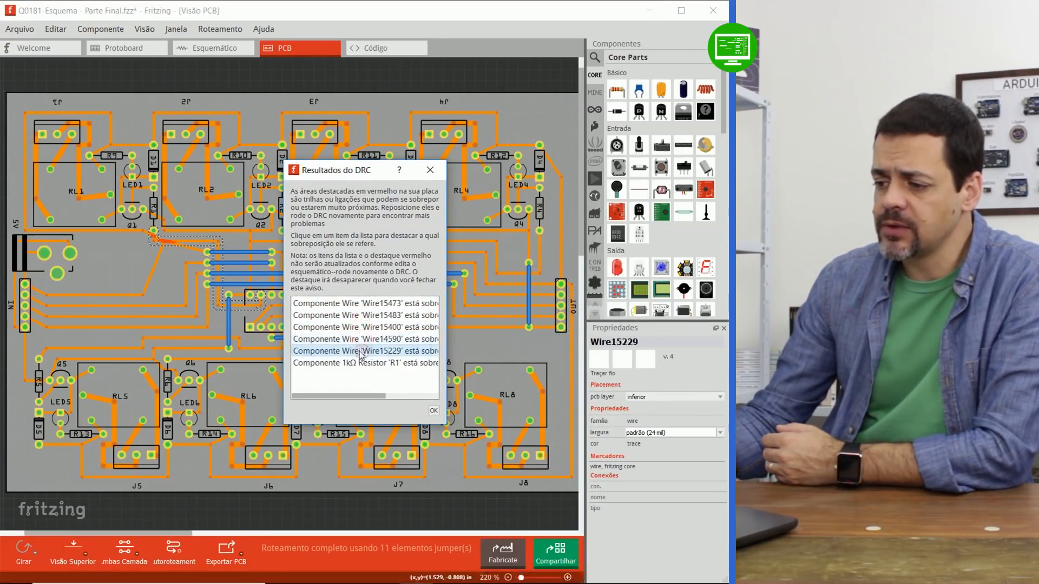
{"action": "left_click", "coordinate": [361, 363]}
{"action": "left_click", "coordinate": [361, 339]}
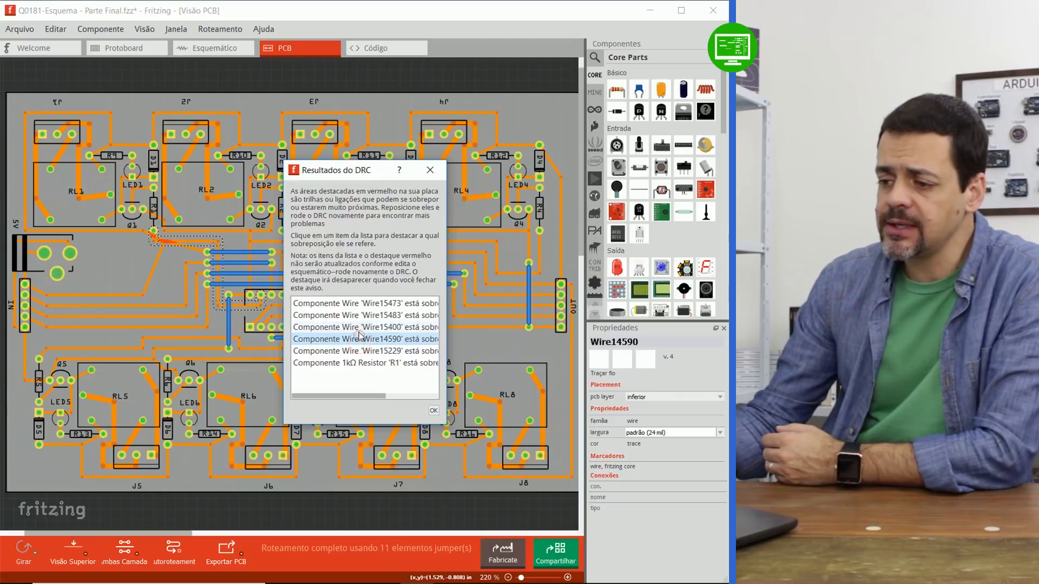
{"action": "left_click", "coordinate": [360, 328]}
{"action": "left_click", "coordinate": [361, 315]}
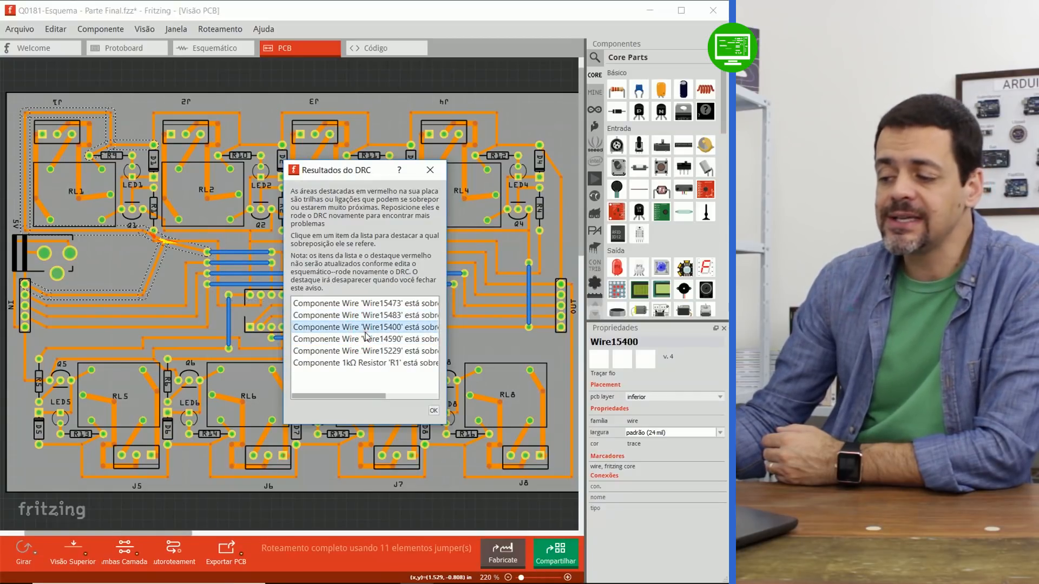
{"action": "left_click", "coordinate": [361, 362]}
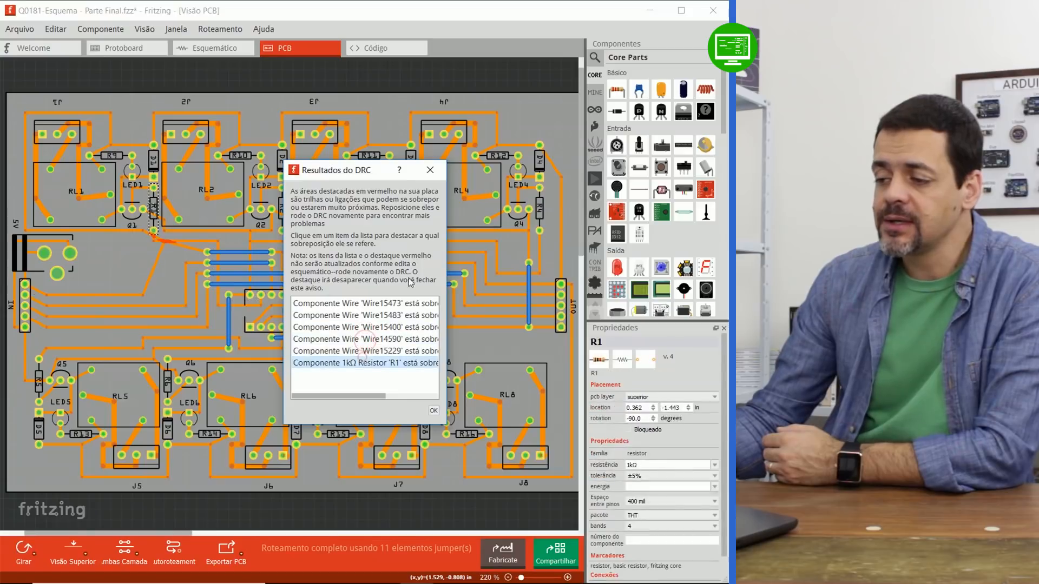
{"action": "left_click", "coordinate": [430, 170]}
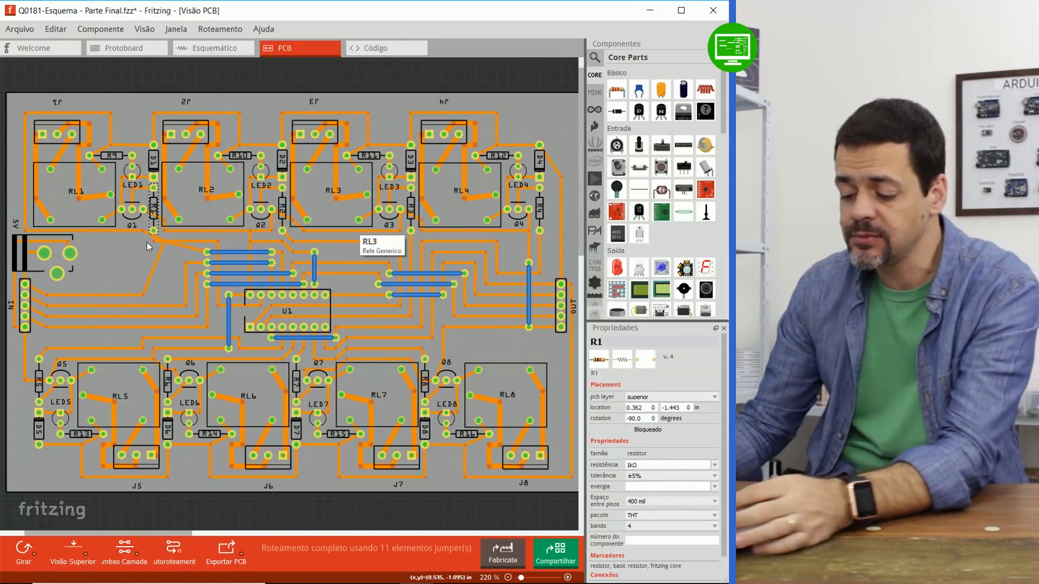
Select the displaced trace Wire15473 that runs too close to the lower pad of R1
{"action": "left_click", "coordinate": [224, 258]}
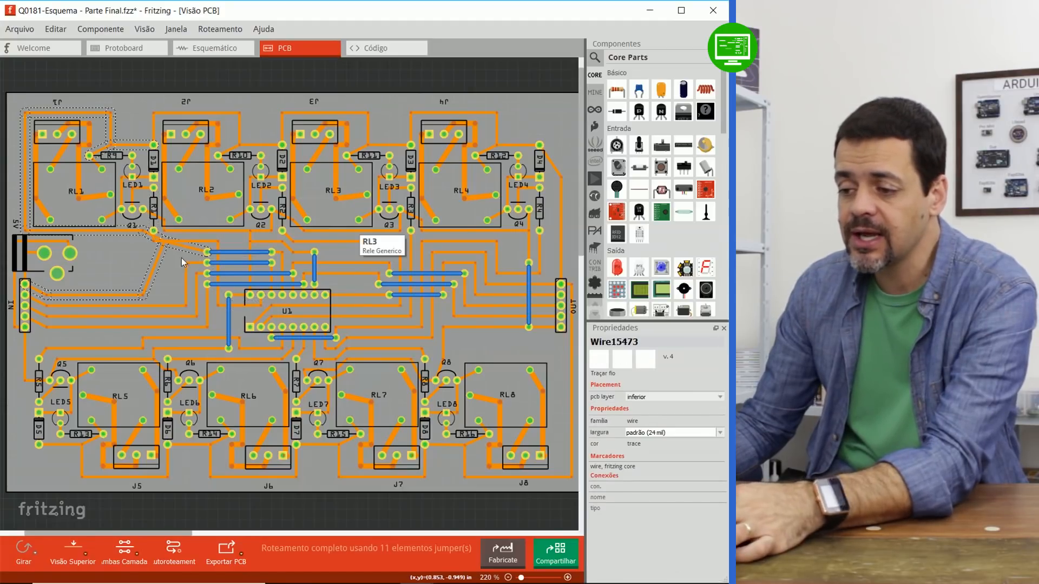